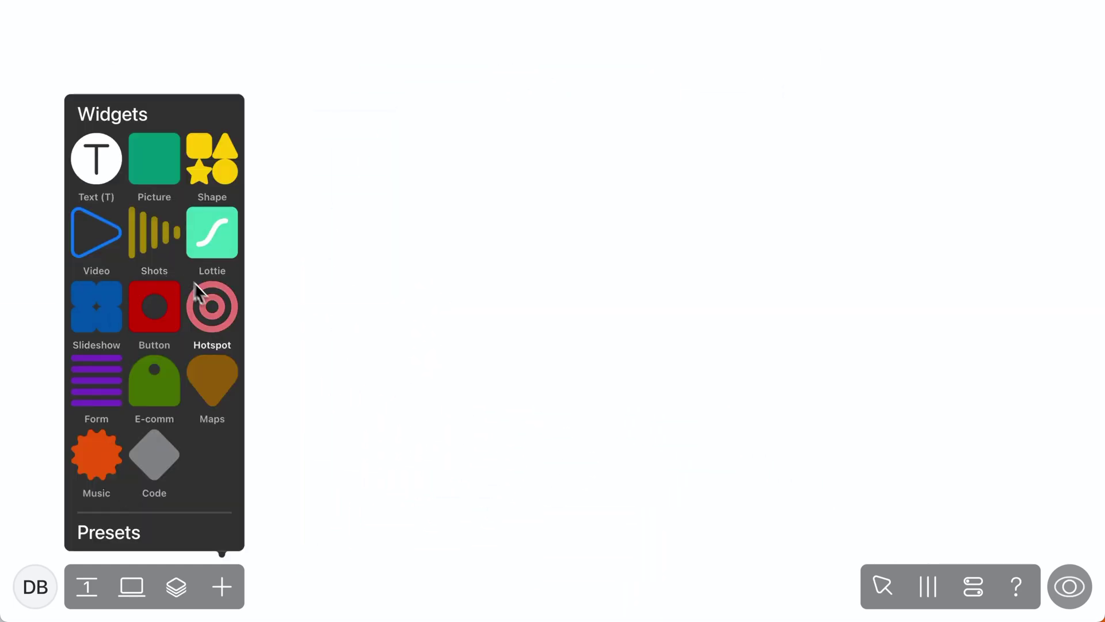
Browse the ready-made widget presets and preview the star's Hover rotate animation.
click(210, 536)
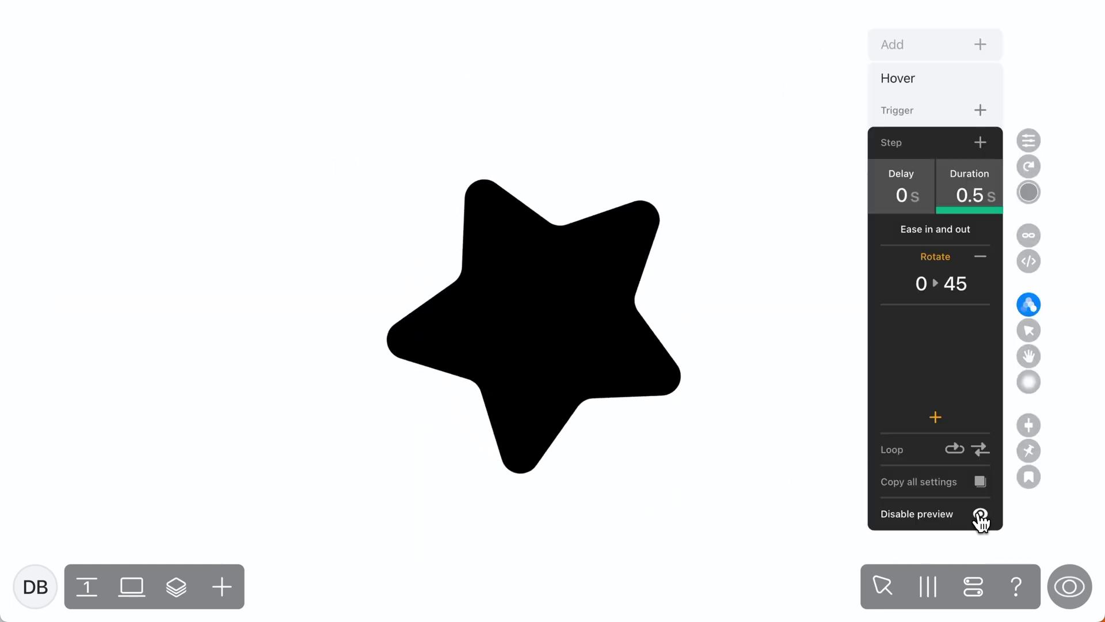
click(981, 514)
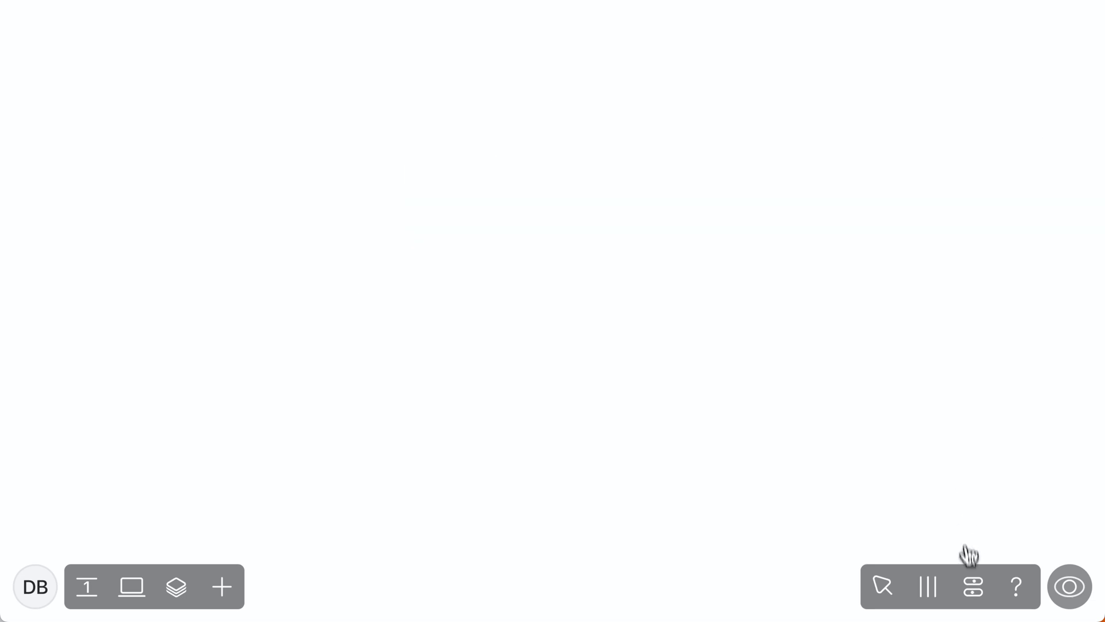
click(972, 587)
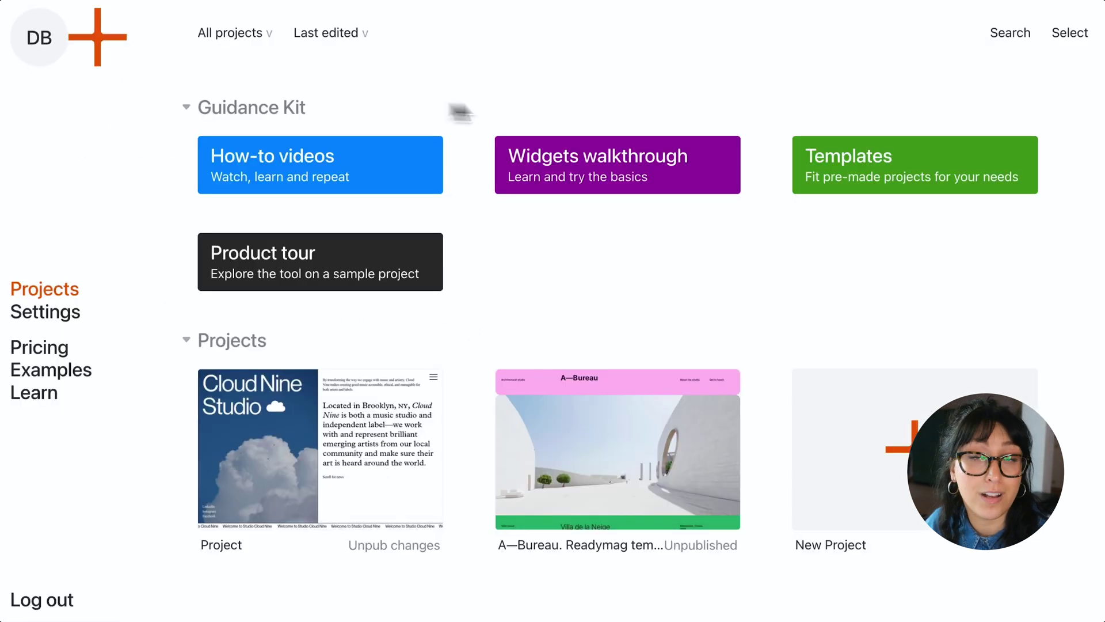
Look through the project templates gallery, then create a new blank project.
click(889, 172)
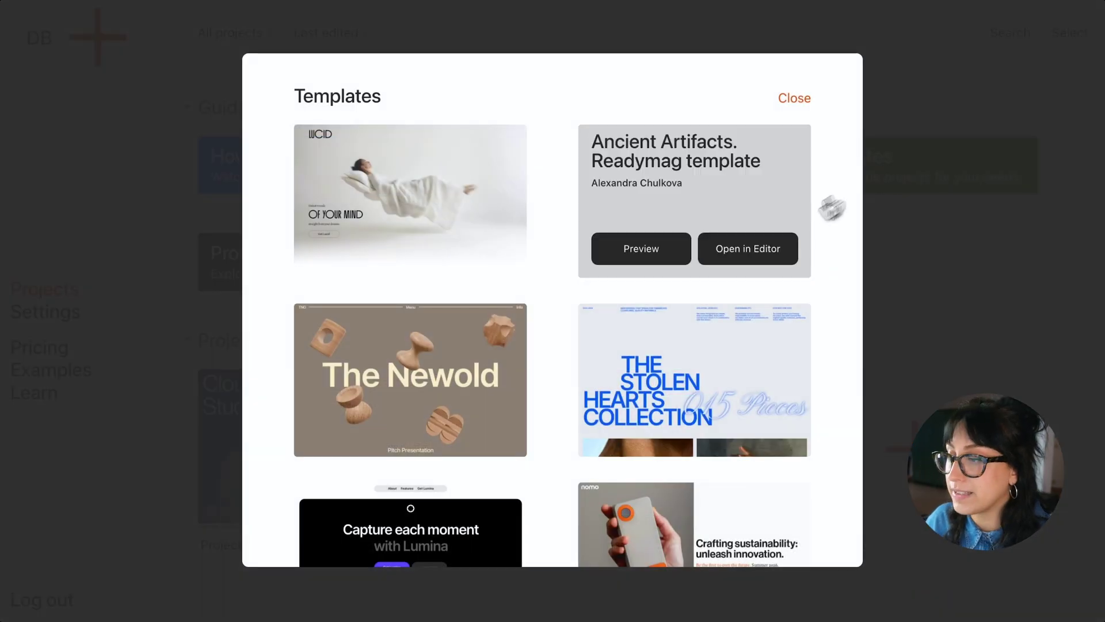
scroll(736, 280, down, 3)
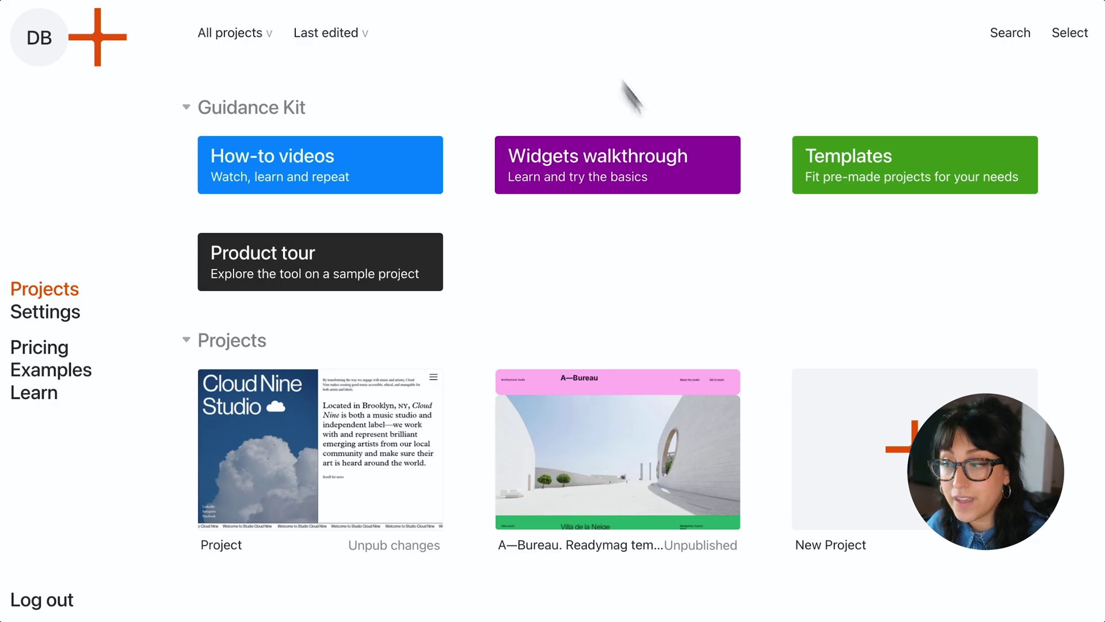
click(496, 359)
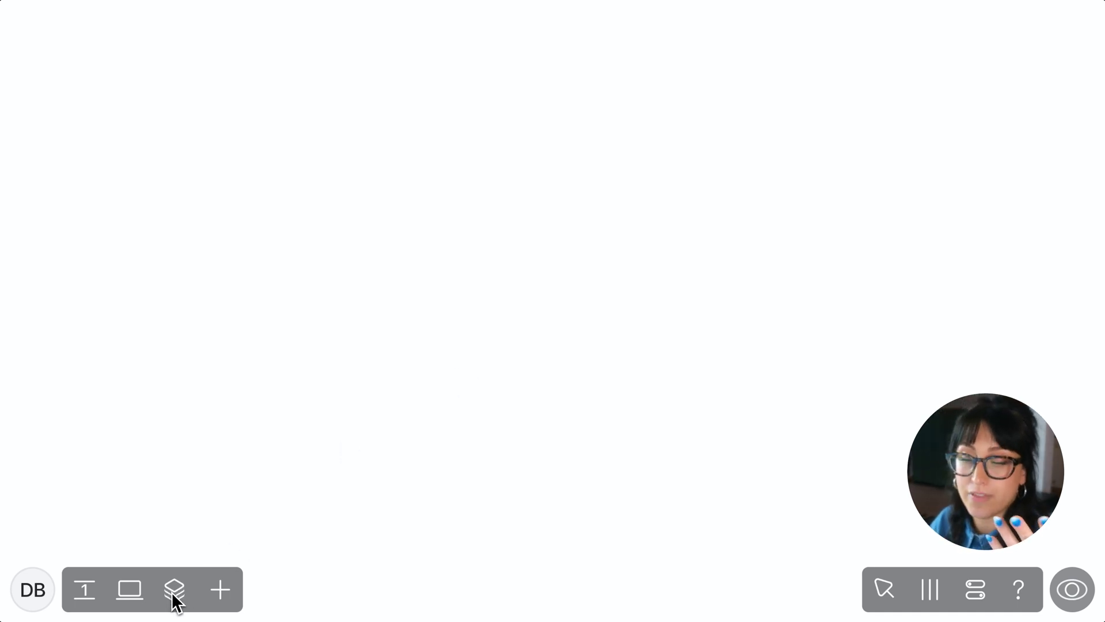
click(897, 593)
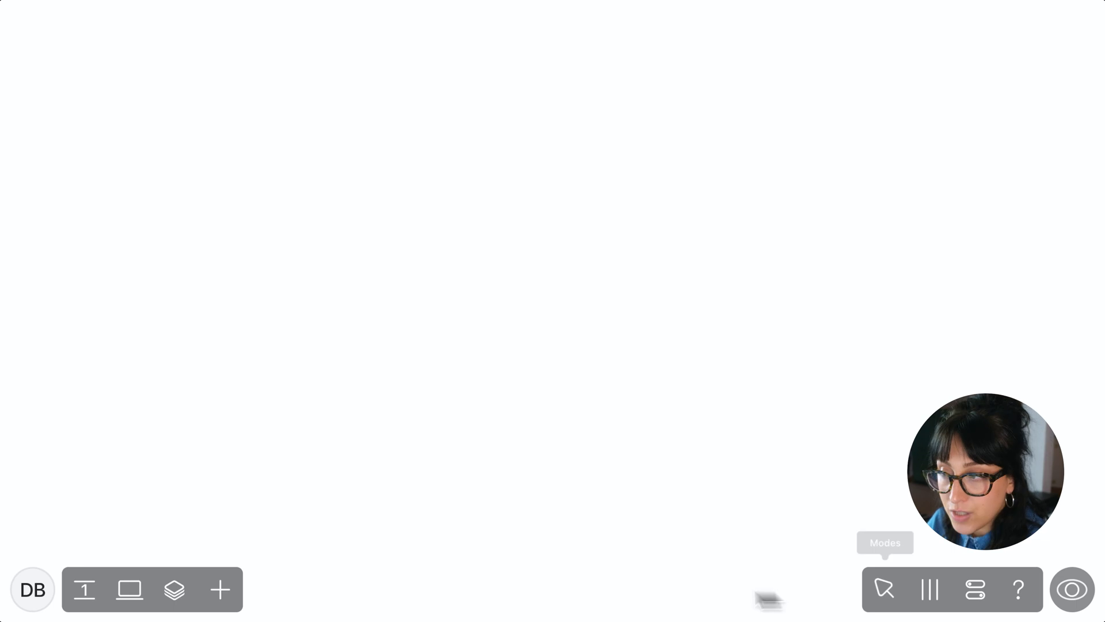
click(215, 600)
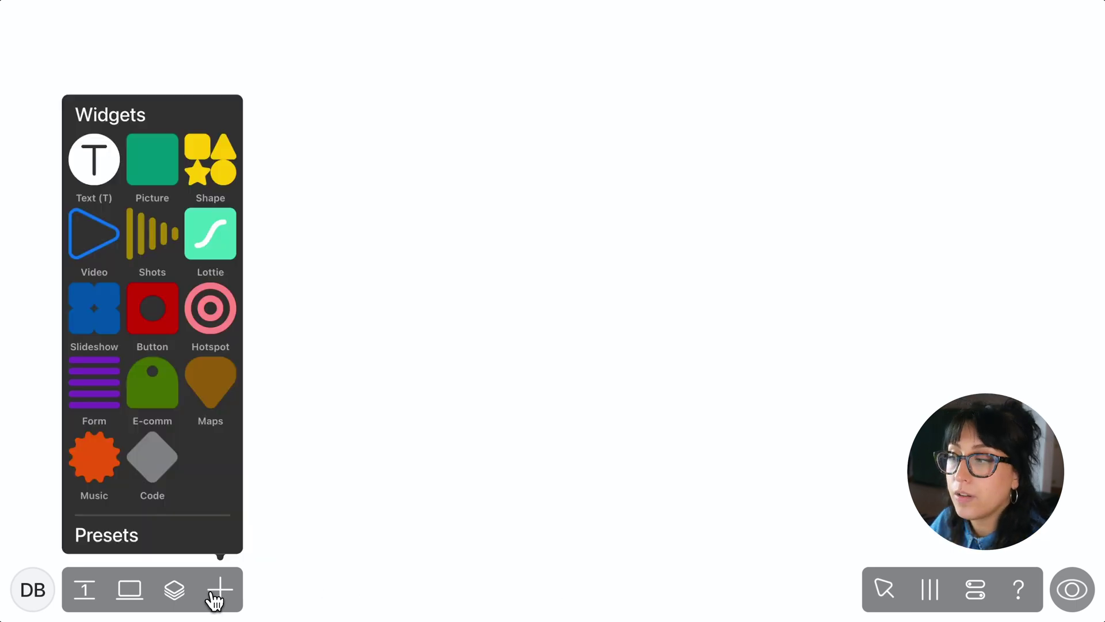
click(175, 592)
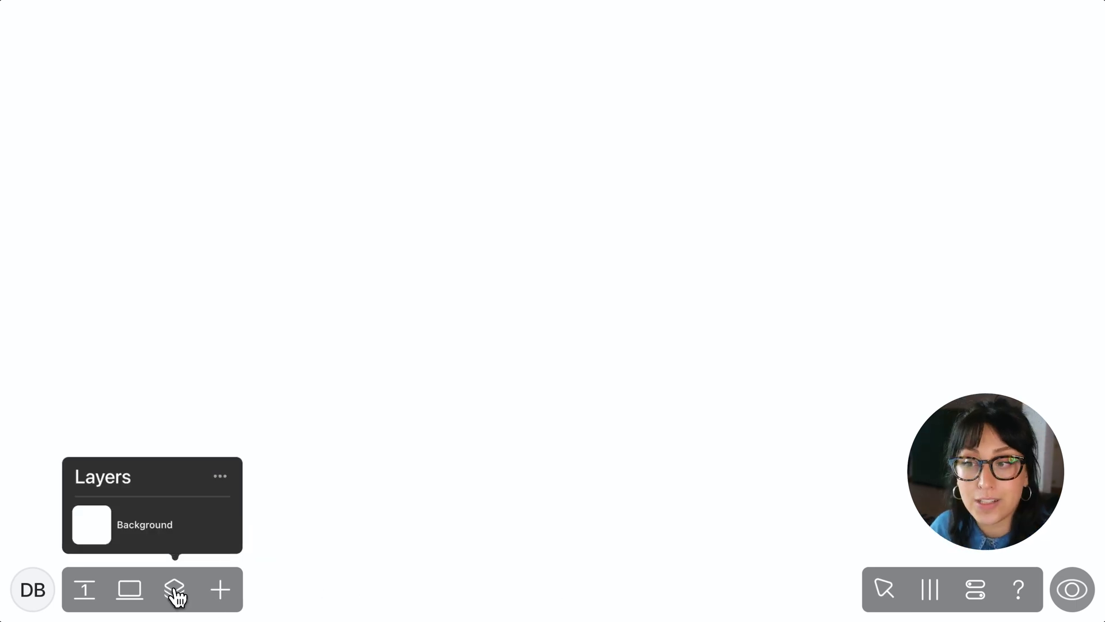
click(138, 593)
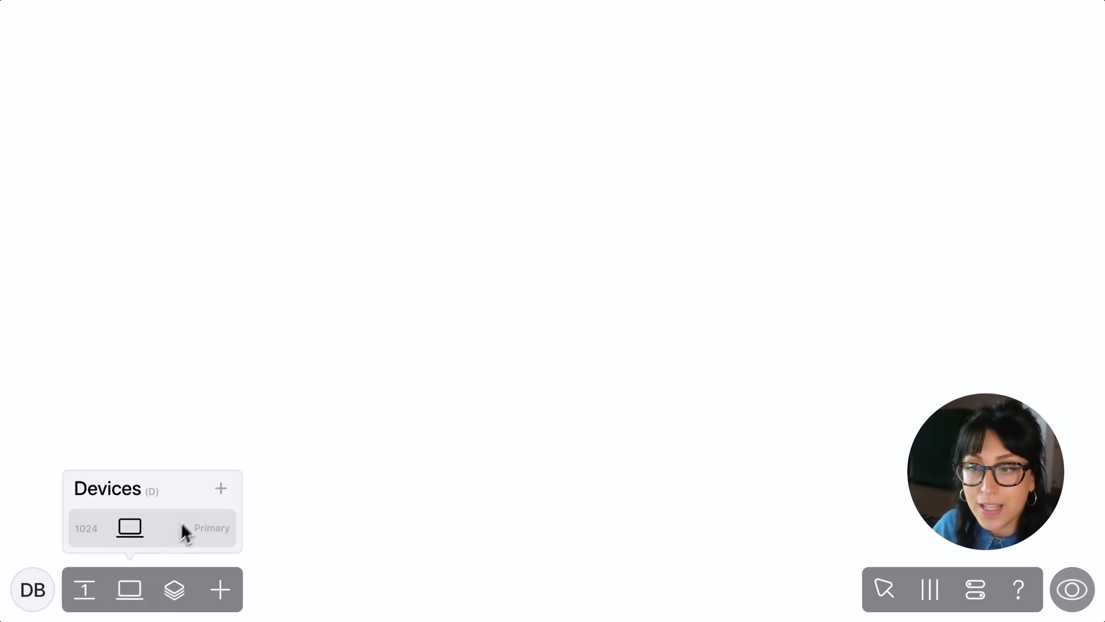
click(220, 489)
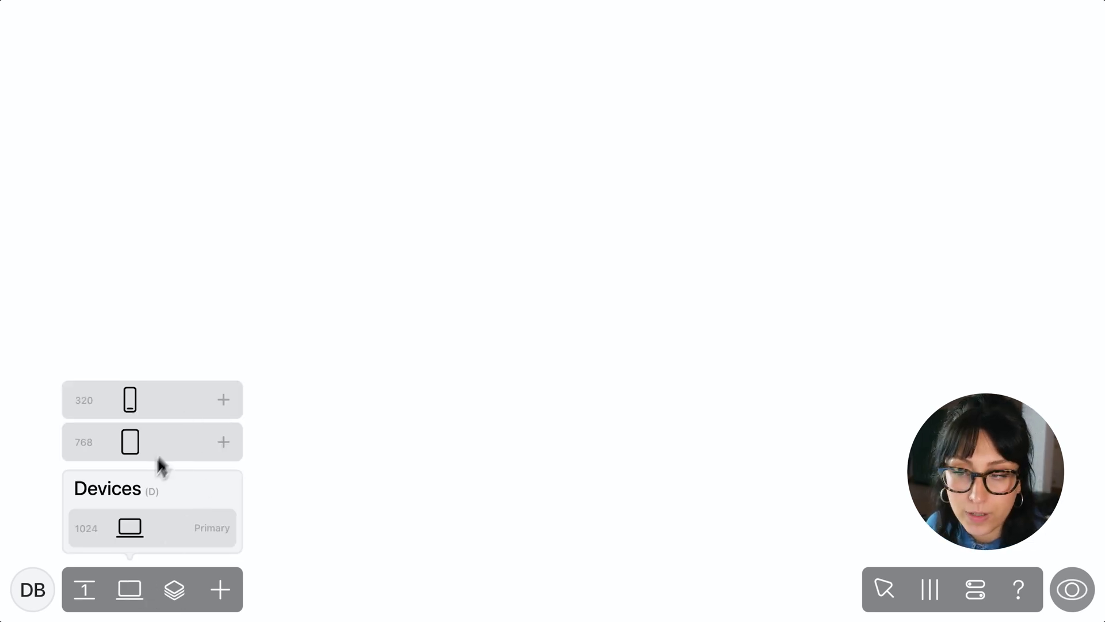
click(91, 596)
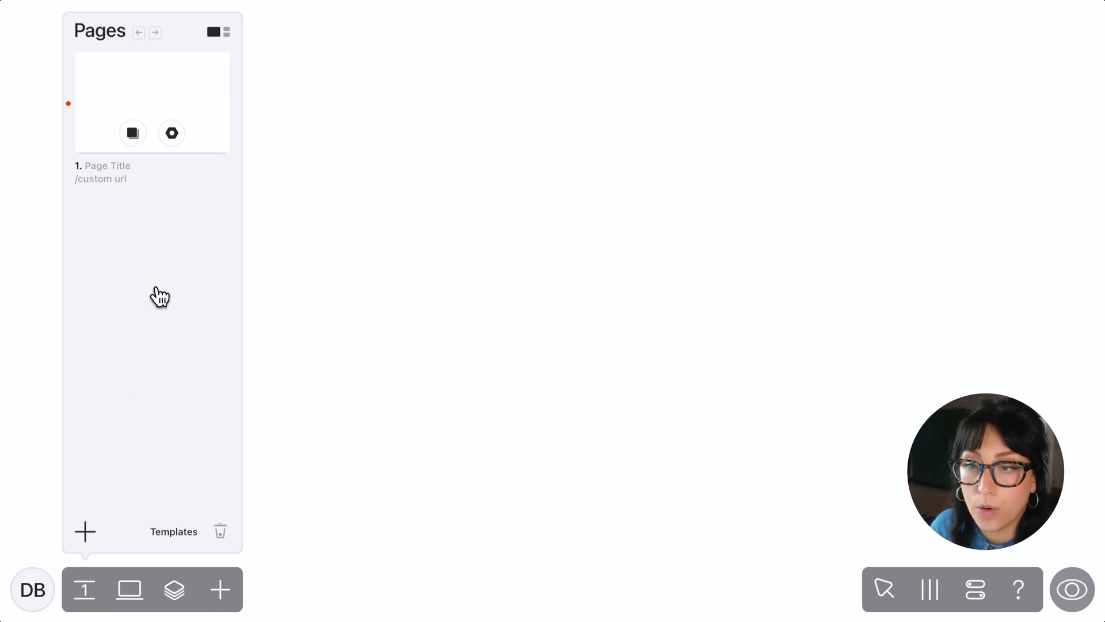
click(514, 457)
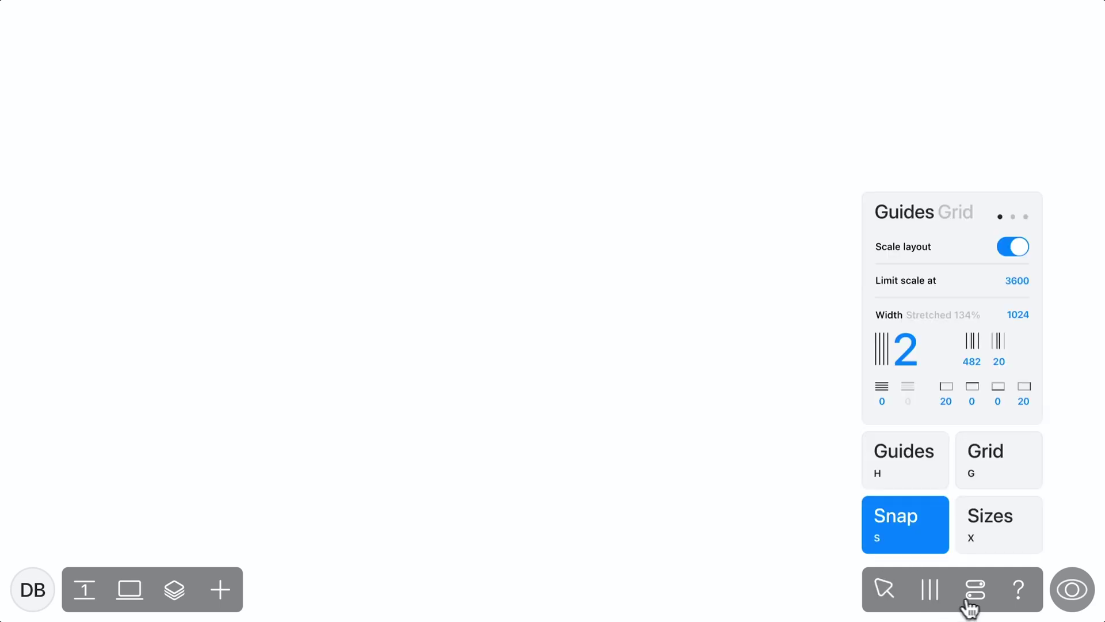
Glance at Project settings and the Help resources, then bring up the Guides/Grid settings.
click(975, 592)
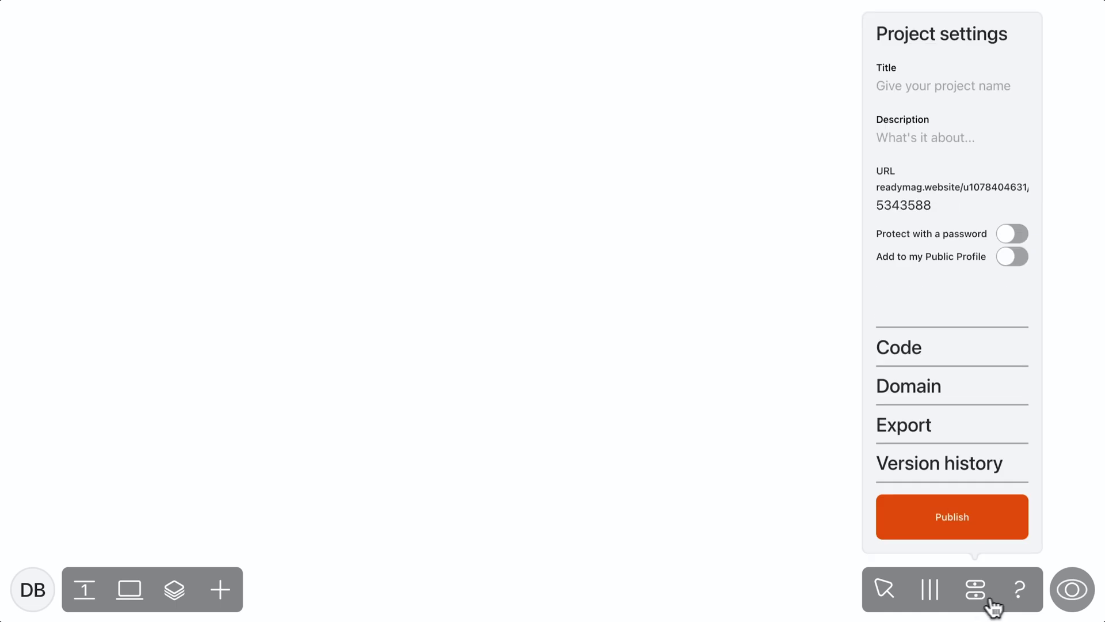
click(1021, 591)
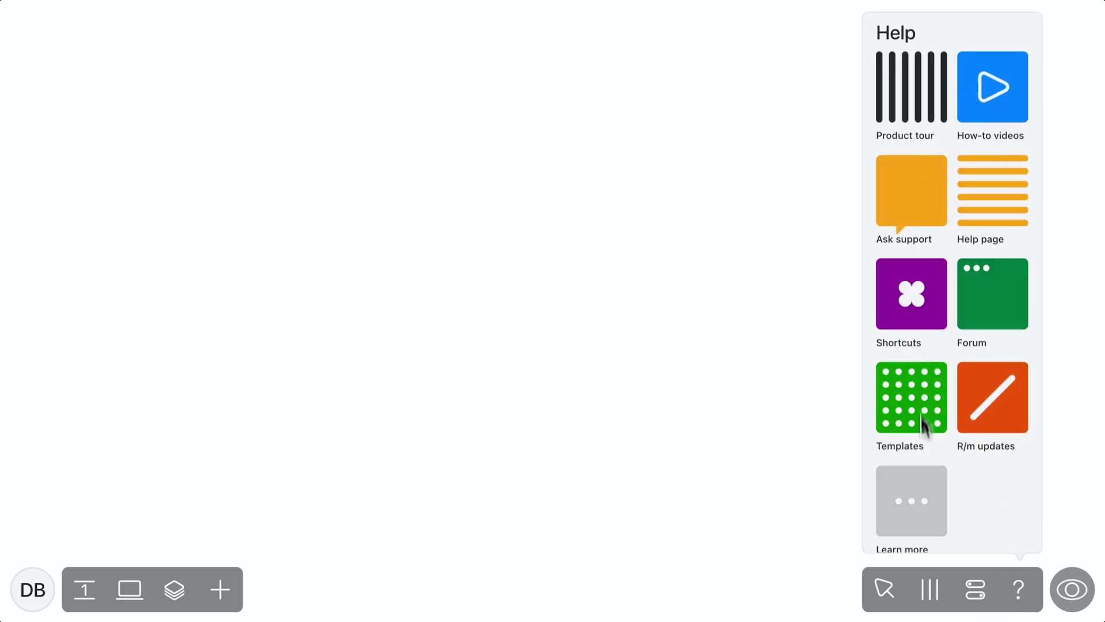
click(658, 147)
click(930, 589)
Turn on the two-column guides and check the page at several zoom levels.
click(892, 465)
click(734, 398)
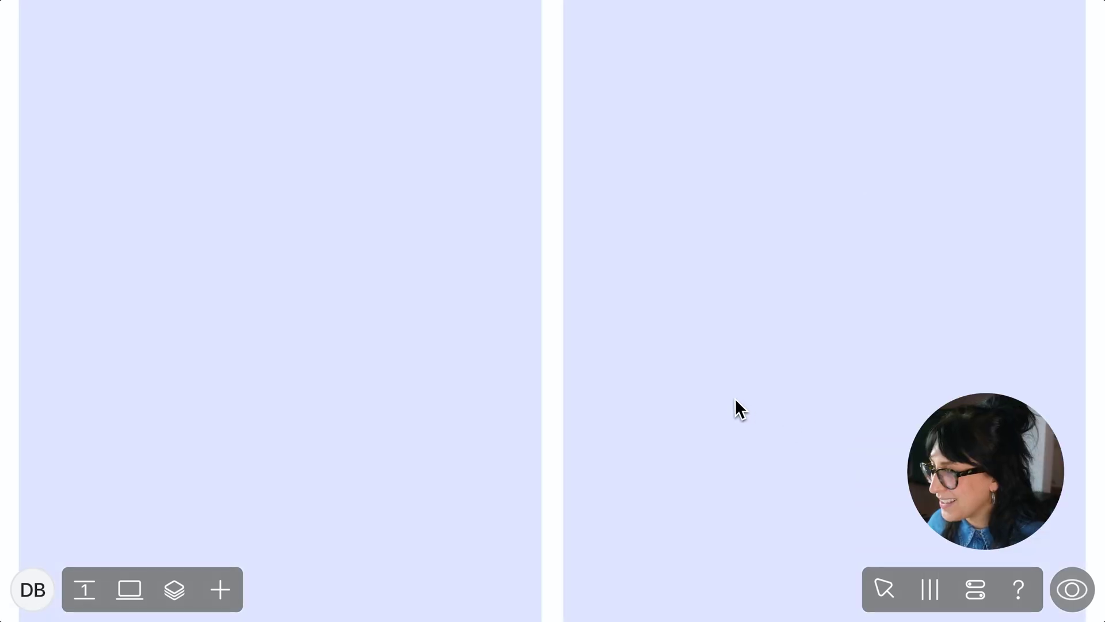
key(super+plus)
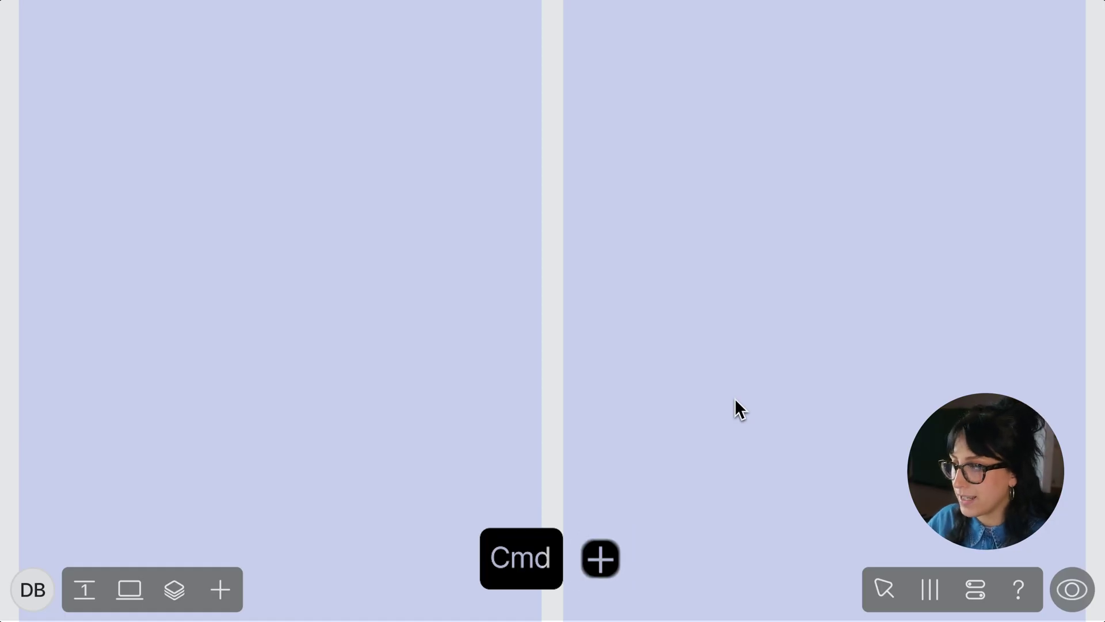
key(super+minus)
key(super+minus)
key(super+minus)
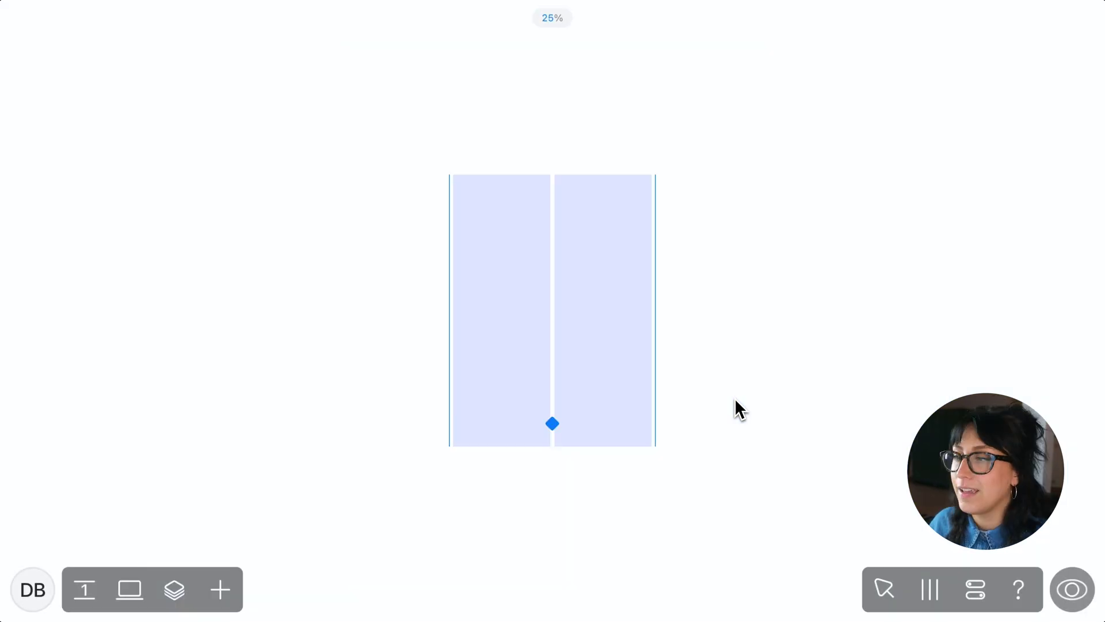
key(super+plus)
key(super+plus)
key(super+plus)
key(super+minus)
key(super+minus)
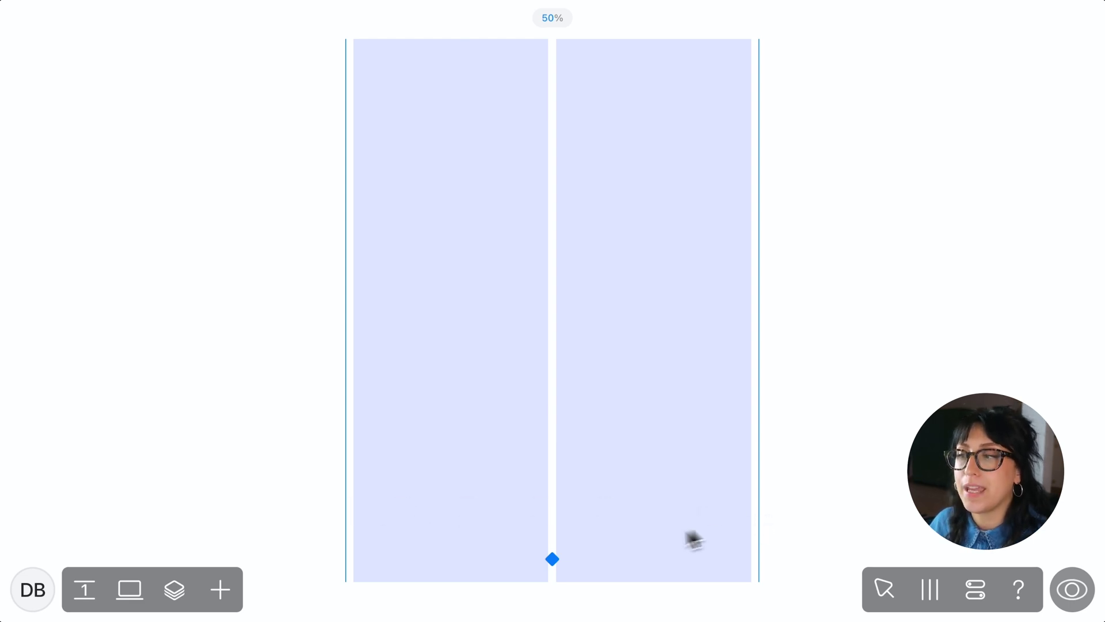
Drag the page's bottom edge to make the page about 1,240 tall.
mouse_move(552, 561)
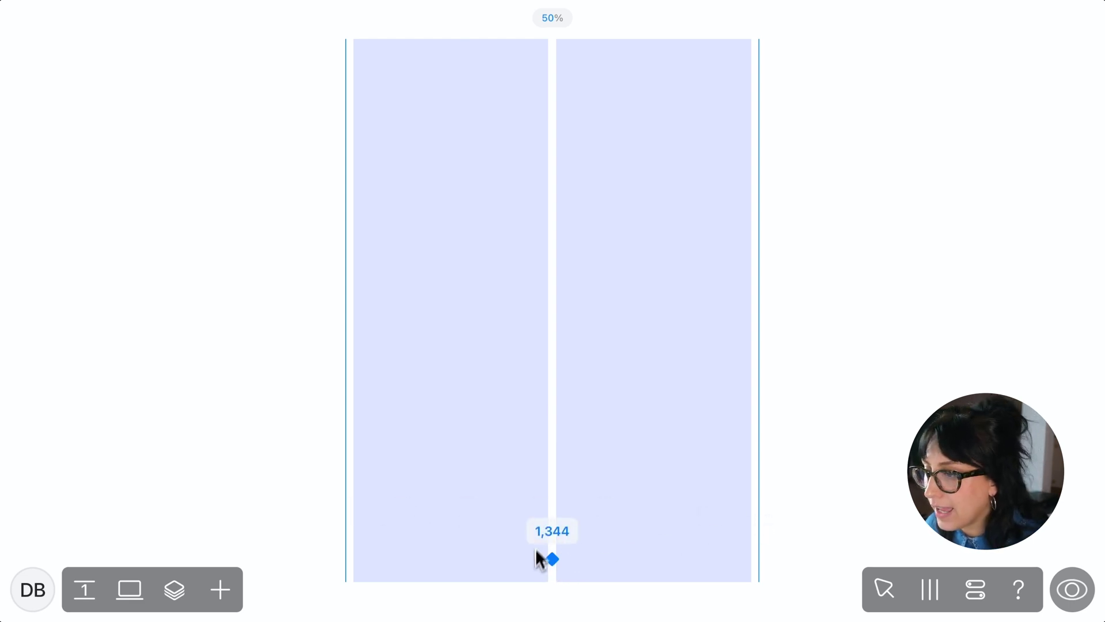
mouse_move(549, 561)
mouse_down()
mouse_move(555, 405)
mouse_move(543, 552)
mouse_up()
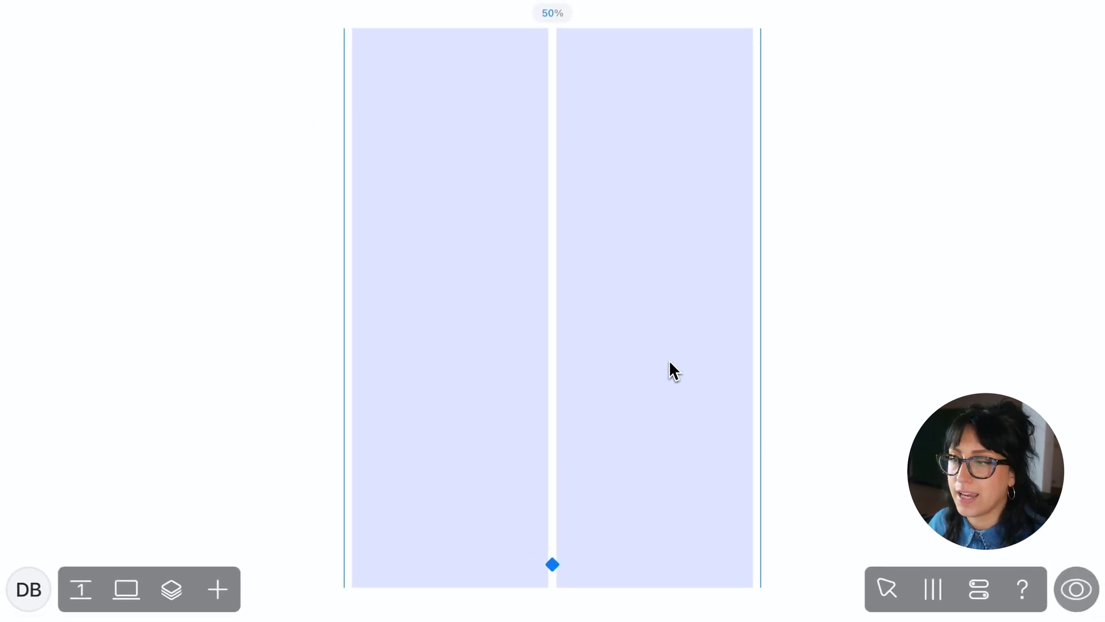
key(ctrl+equal)
key(ctrl+equal)
key(ctrl+equal)
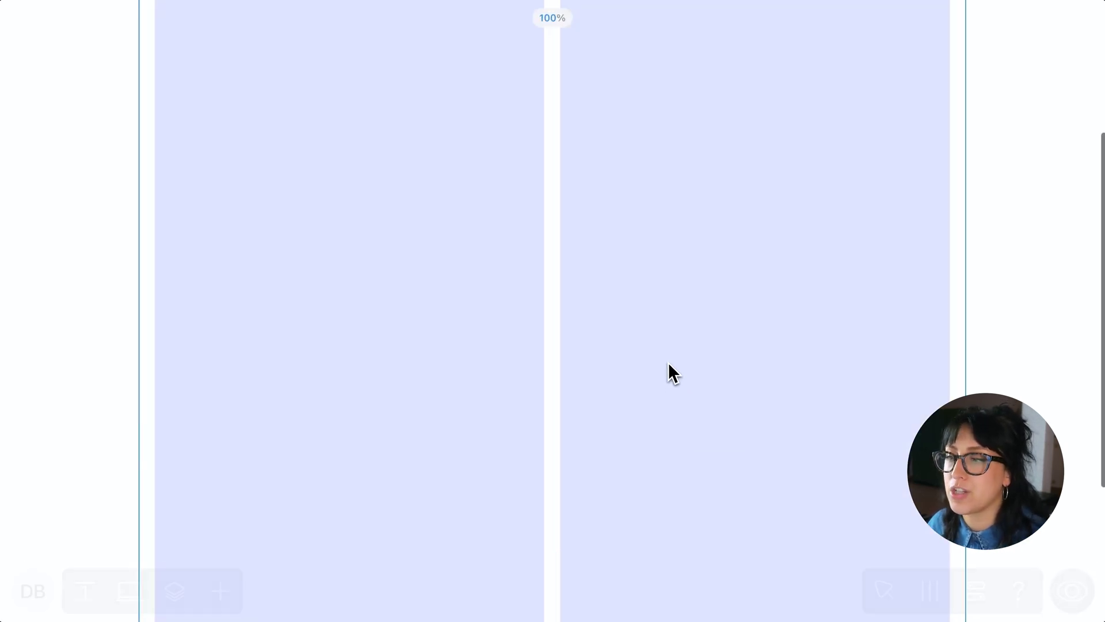
key(ctrl+equal)
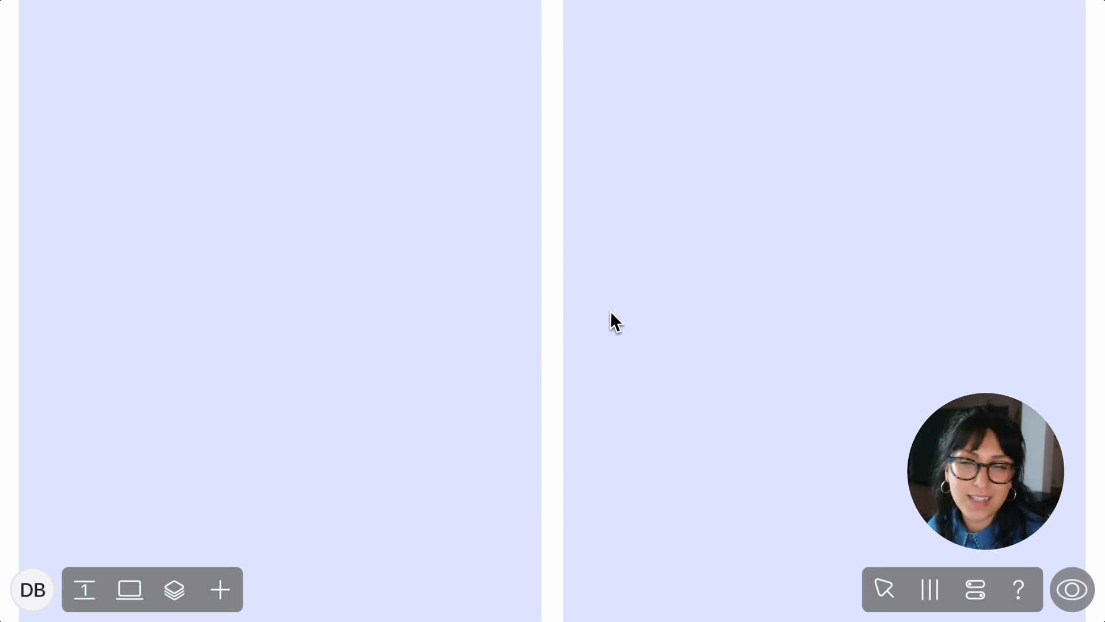
Scrub the grid column count and gutter, settling back on 2 columns with a 20 gutter.
click(929, 590)
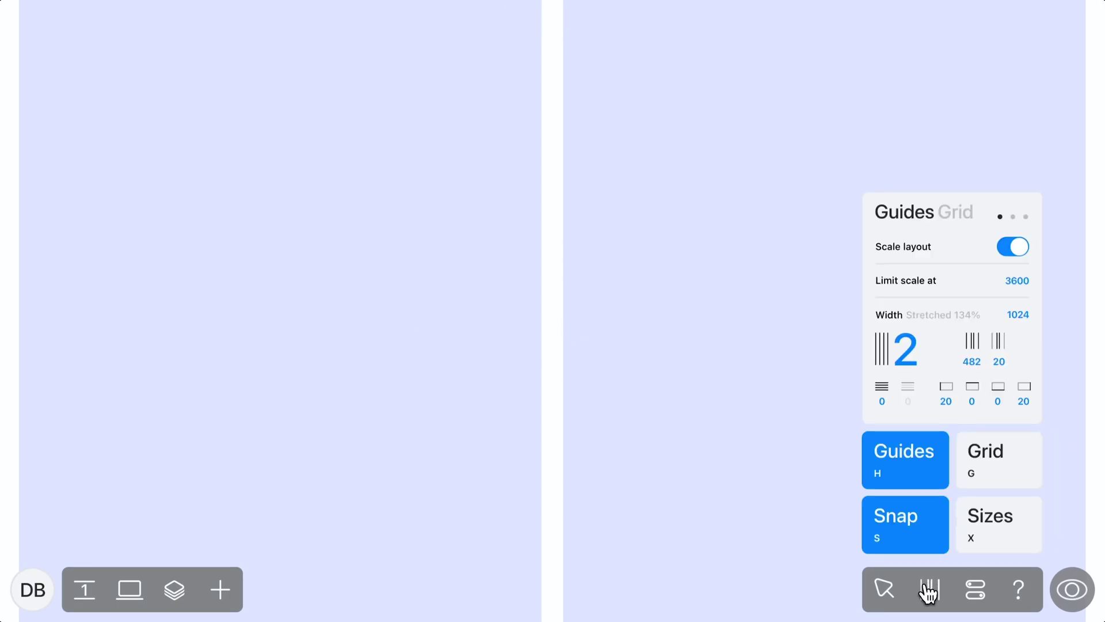
mouse_move(909, 357)
mouse_down()
mouse_move(920, 355)
mouse_move(910, 356)
mouse_up()
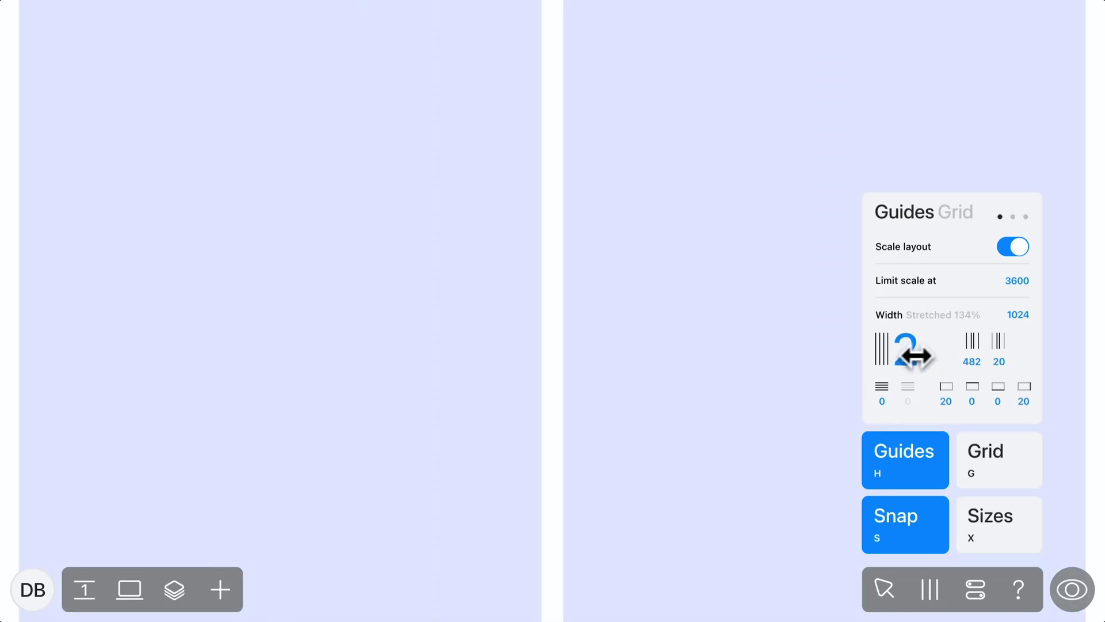
mouse_move(990, 349)
mouse_down()
mouse_move(962, 348)
mouse_move(1051, 347)
mouse_move(994, 345)
mouse_up()
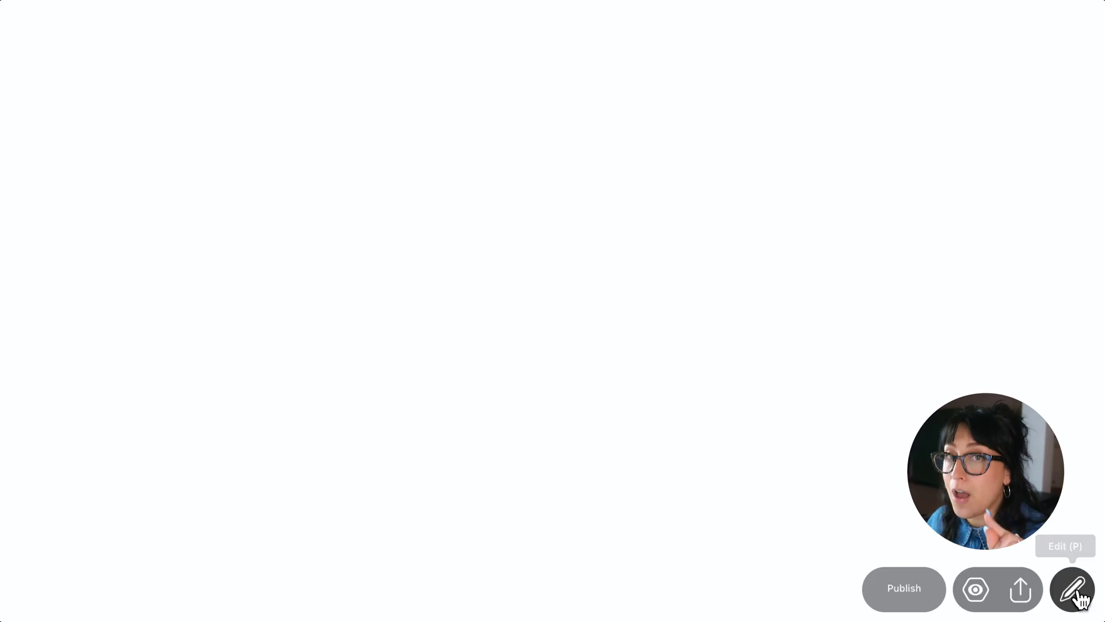
Preview the page and keep desktop pages stacked vertically.
click(1076, 593)
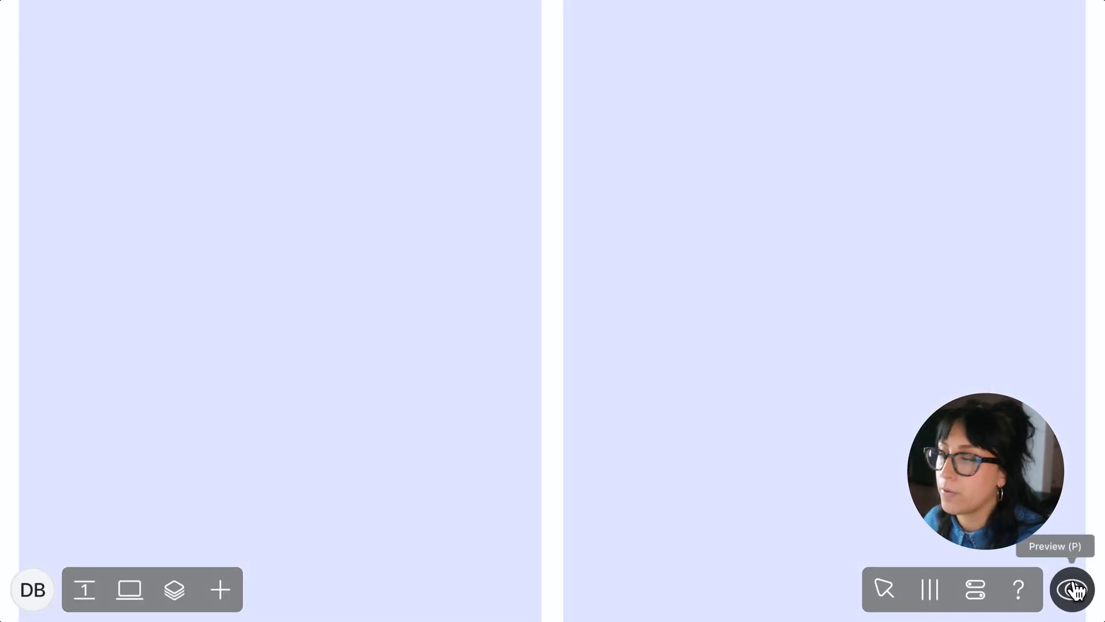
click(1073, 587)
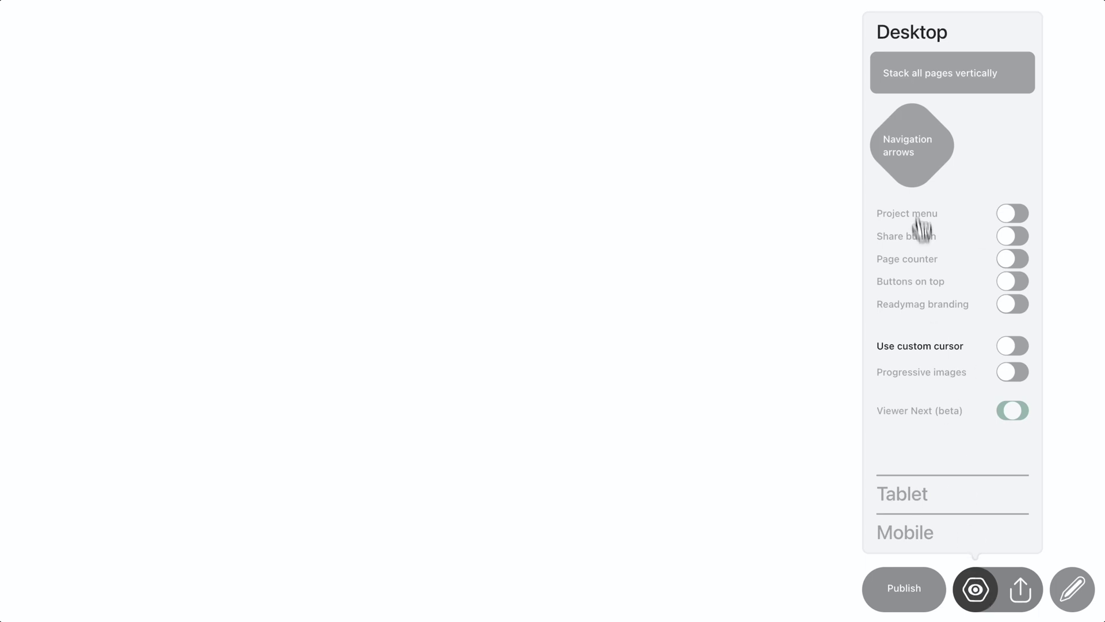
click(915, 76)
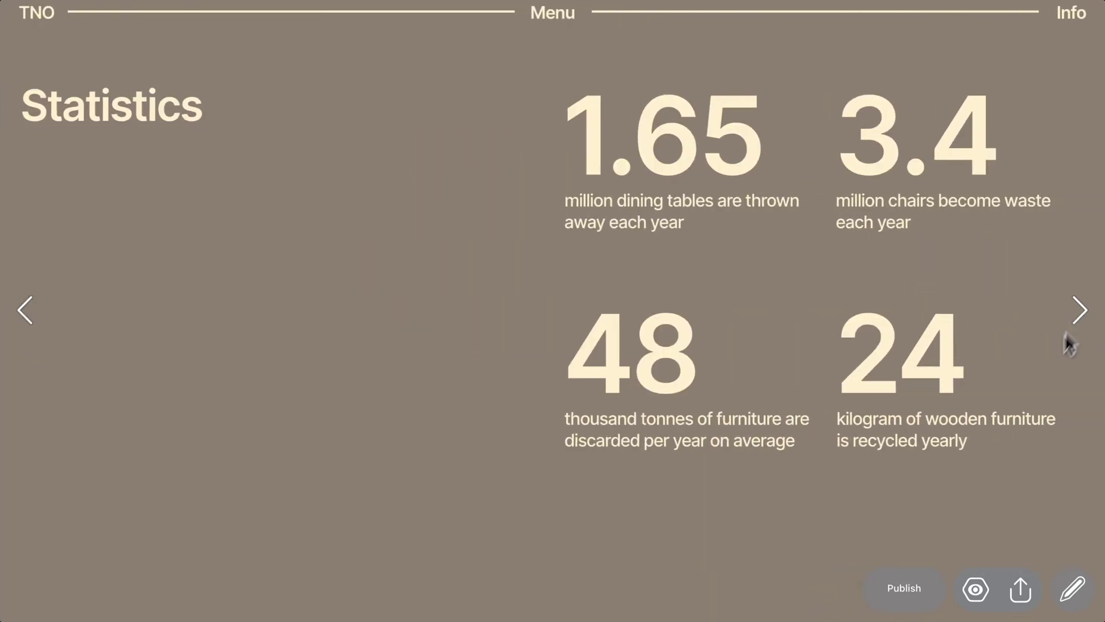
click(975, 589)
In Desktop viewer settings, use a Scroll down arrow instead of Slide-in transitions.
click(972, 80)
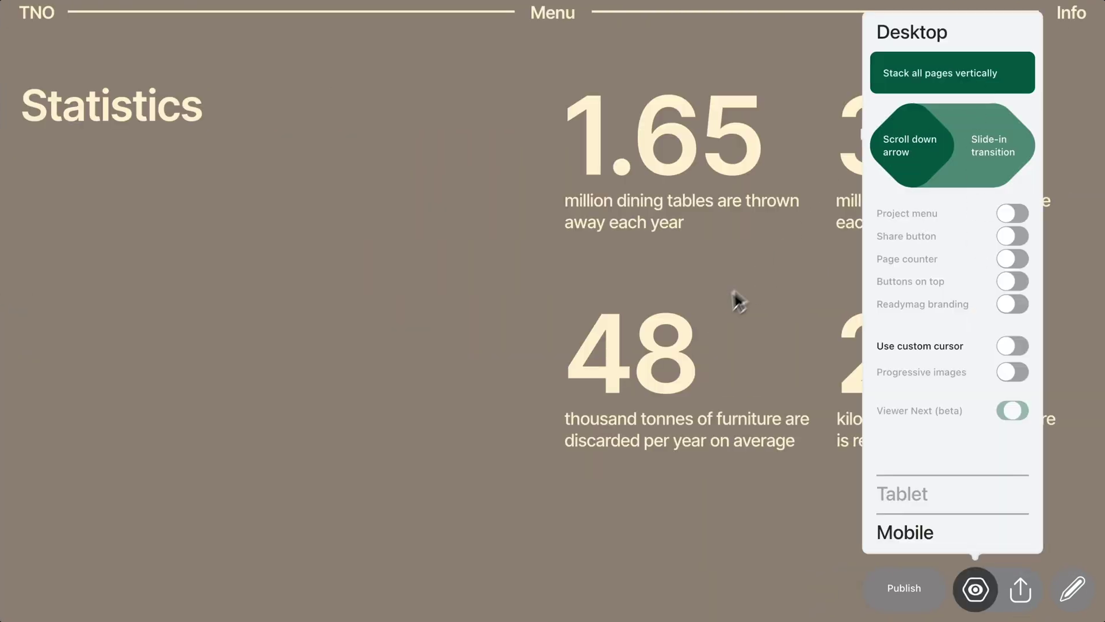
scroll(717, 308, down, 10)
scroll(717, 311, down, 4)
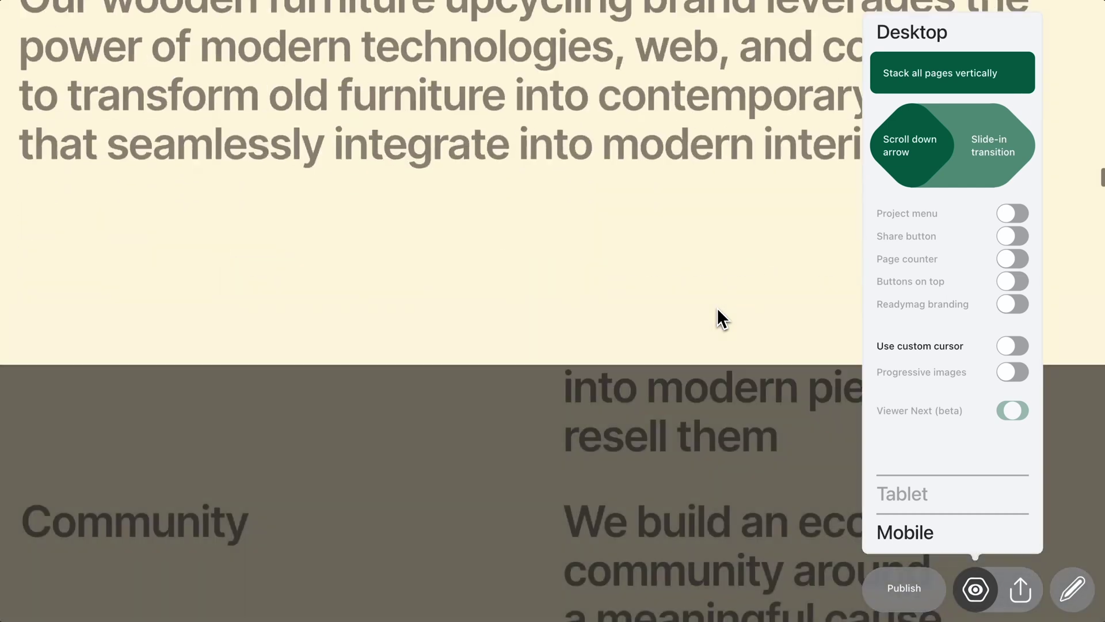
click(983, 167)
scroll(696, 302, down, 5)
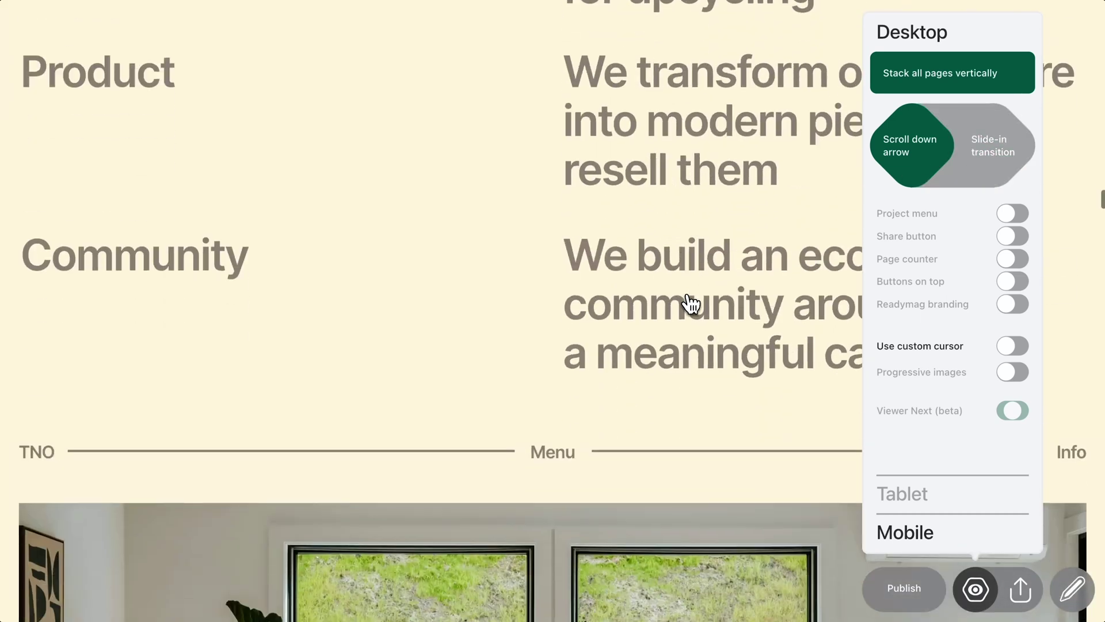
scroll(690, 304, down, 10)
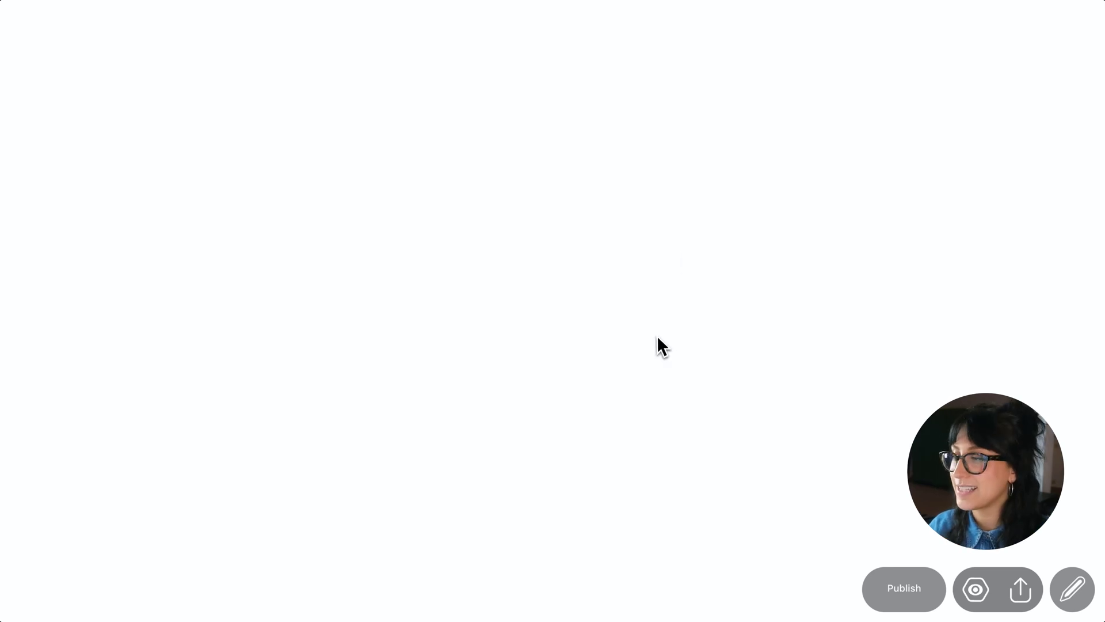
Back in the editor, add a Text widget with the default quote.
click(1091, 598)
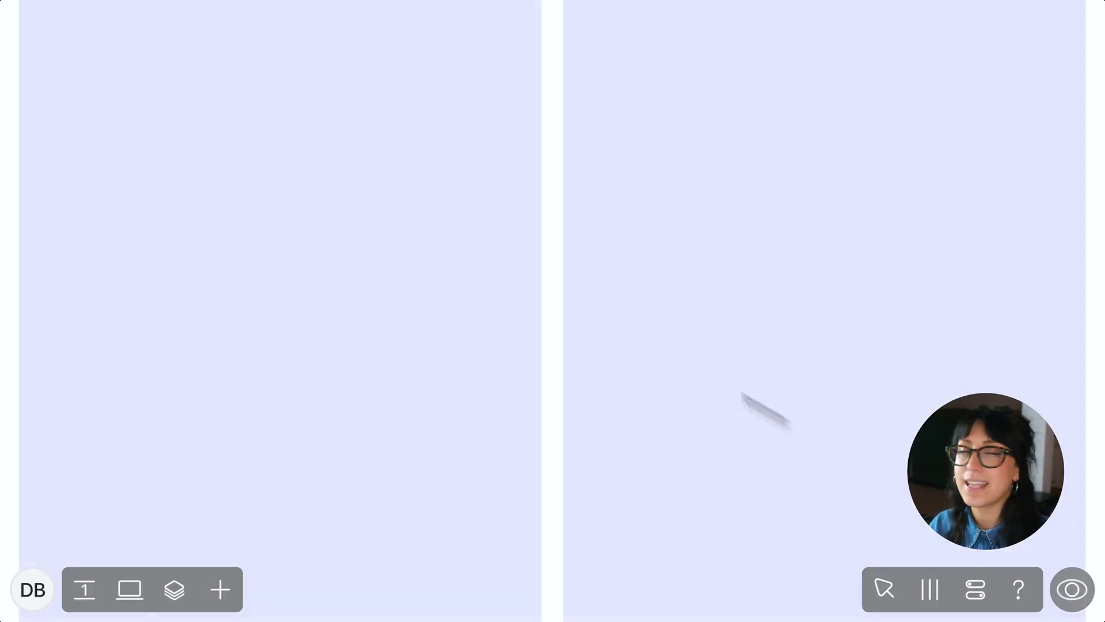
click(934, 586)
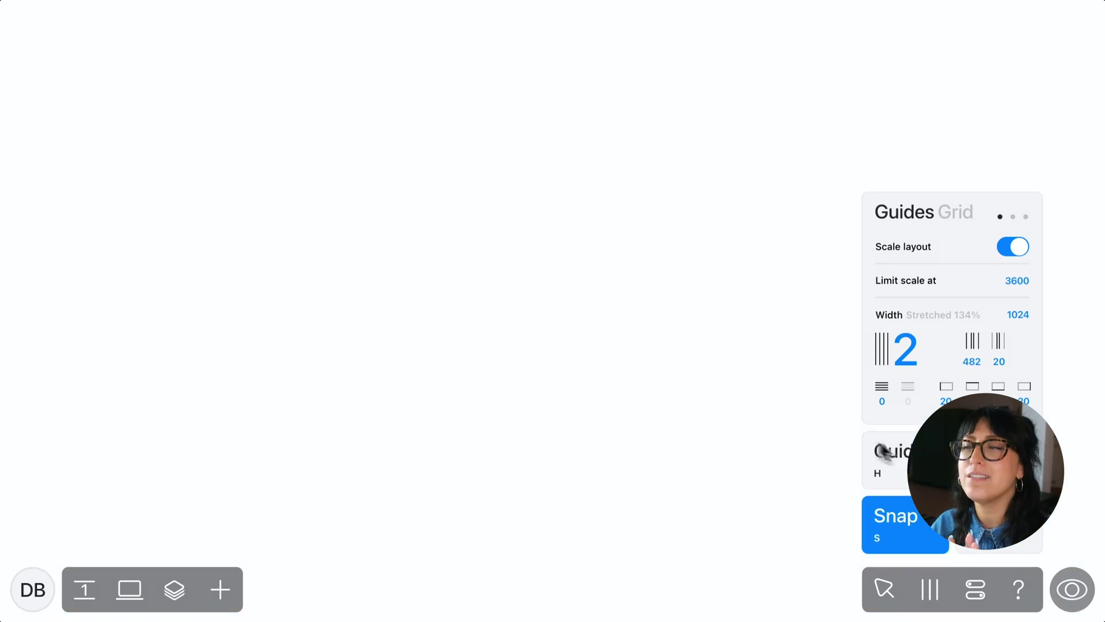
click(658, 372)
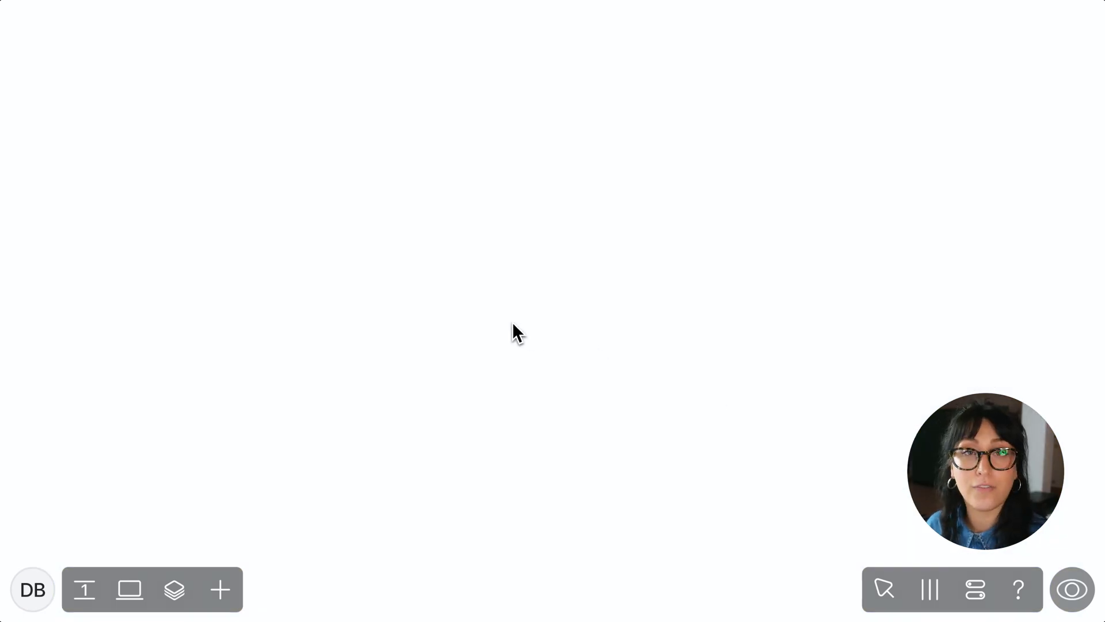
click(221, 589)
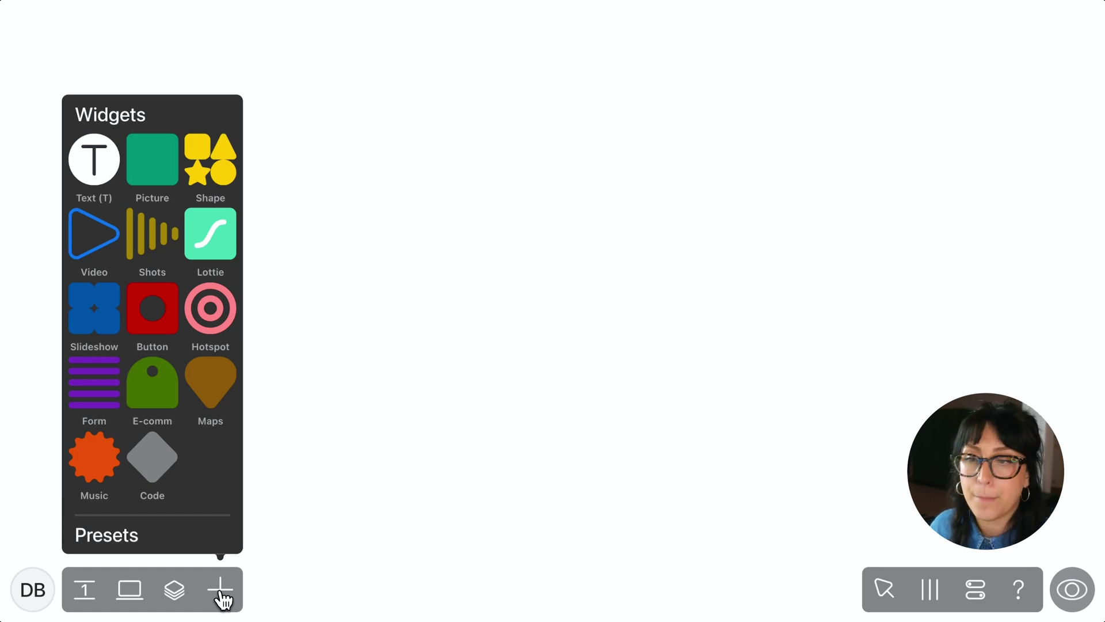
click(95, 159)
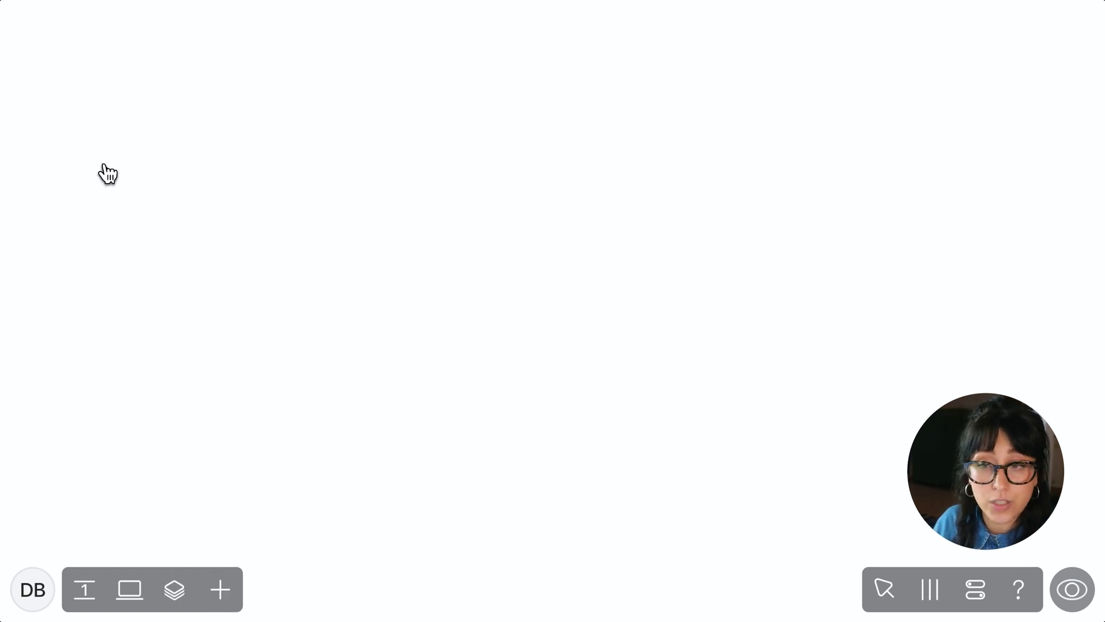
Add a Picture placeholder, test resizing it, and toggle a video's source between upload and URL.
click(174, 589)
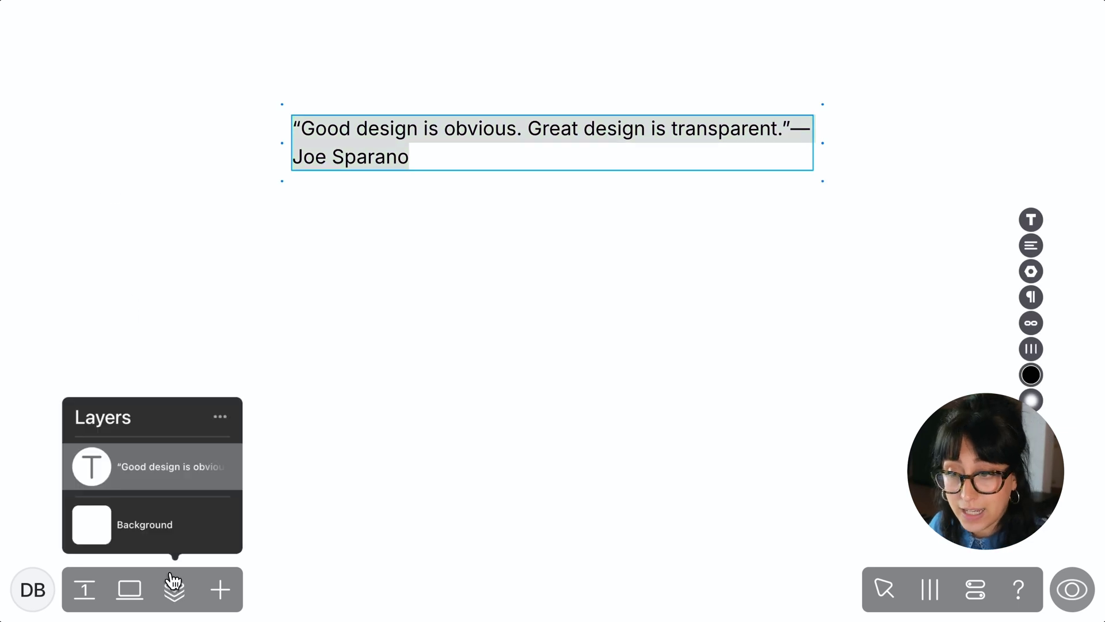
click(220, 589)
click(153, 177)
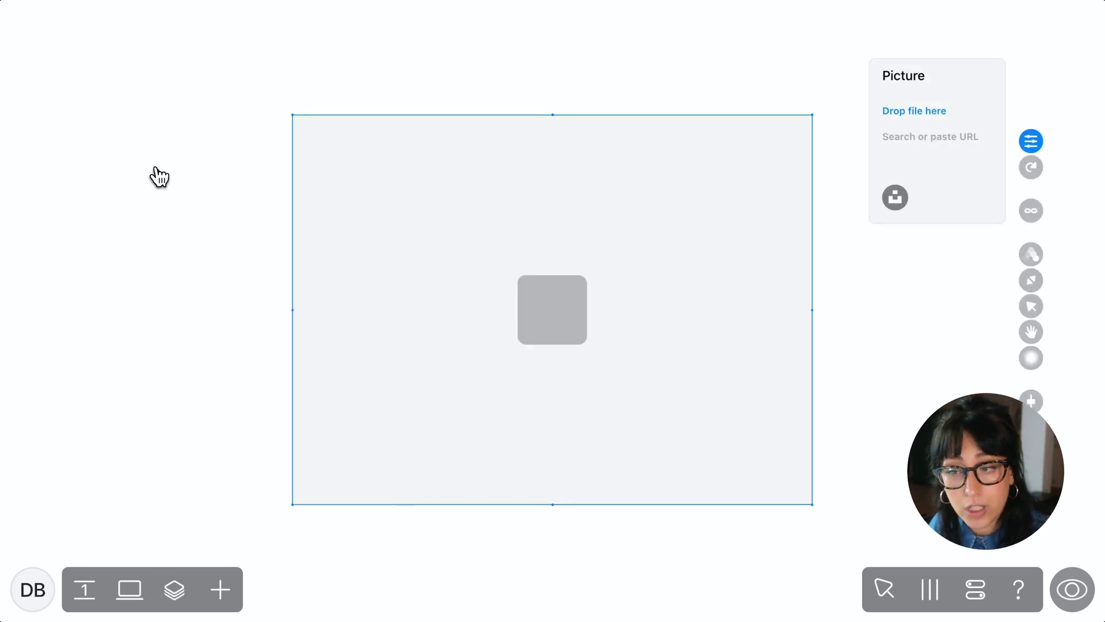
mouse_move(294, 312)
mouse_down()
mouse_move(382, 310)
mouse_move(299, 304)
mouse_up()
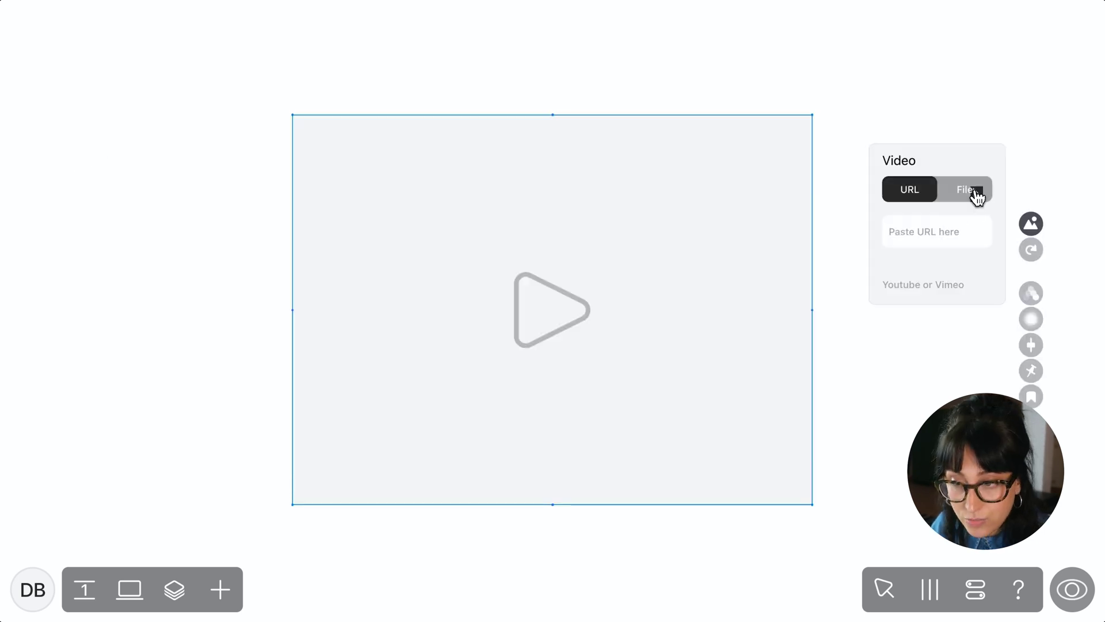
click(978, 196)
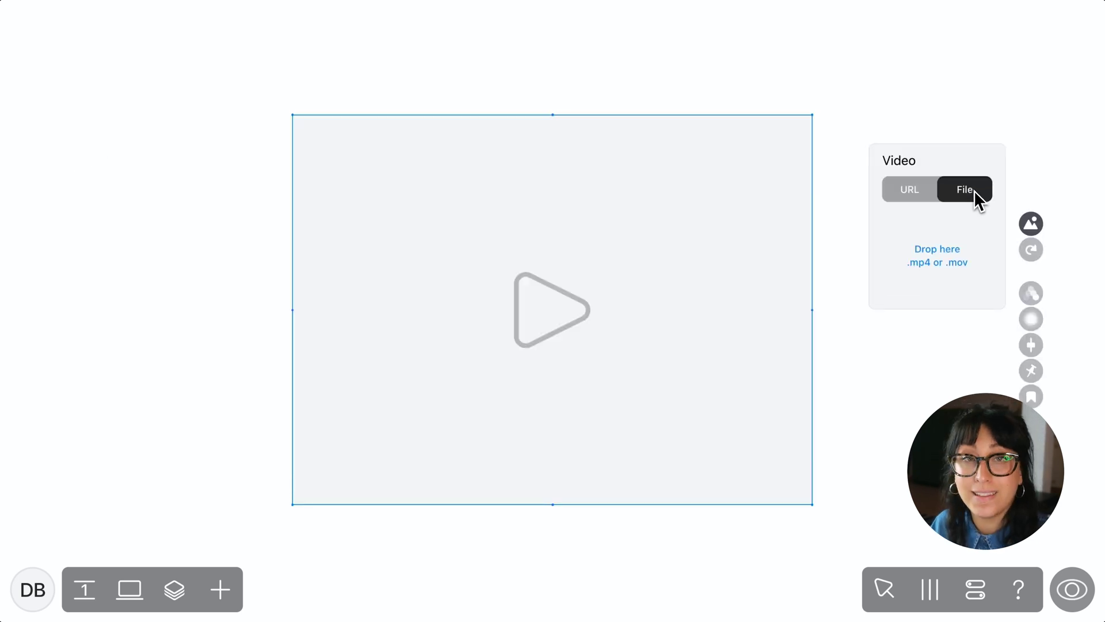
click(928, 196)
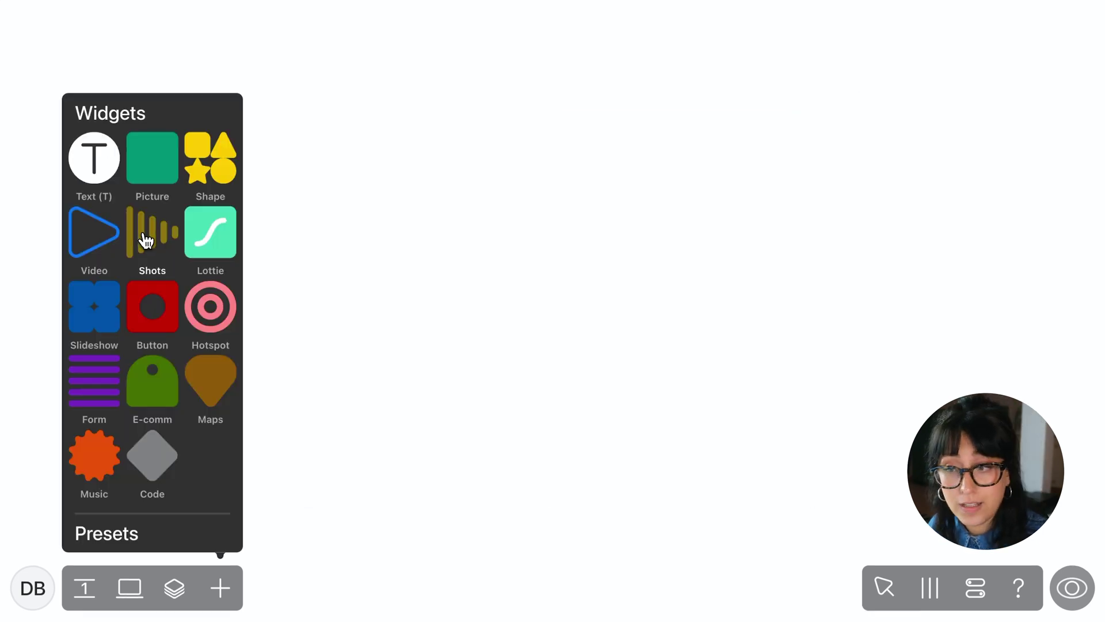
Add a Shots widget on the Mouse move trigger and a Lottie widget with a Random preset.
click(147, 241)
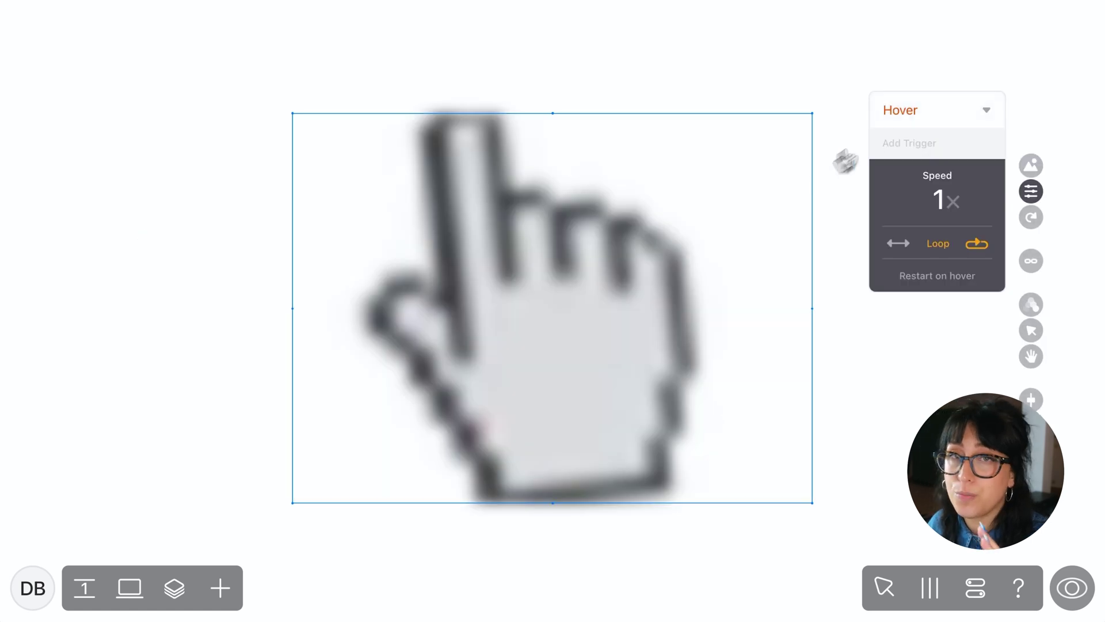
click(913, 112)
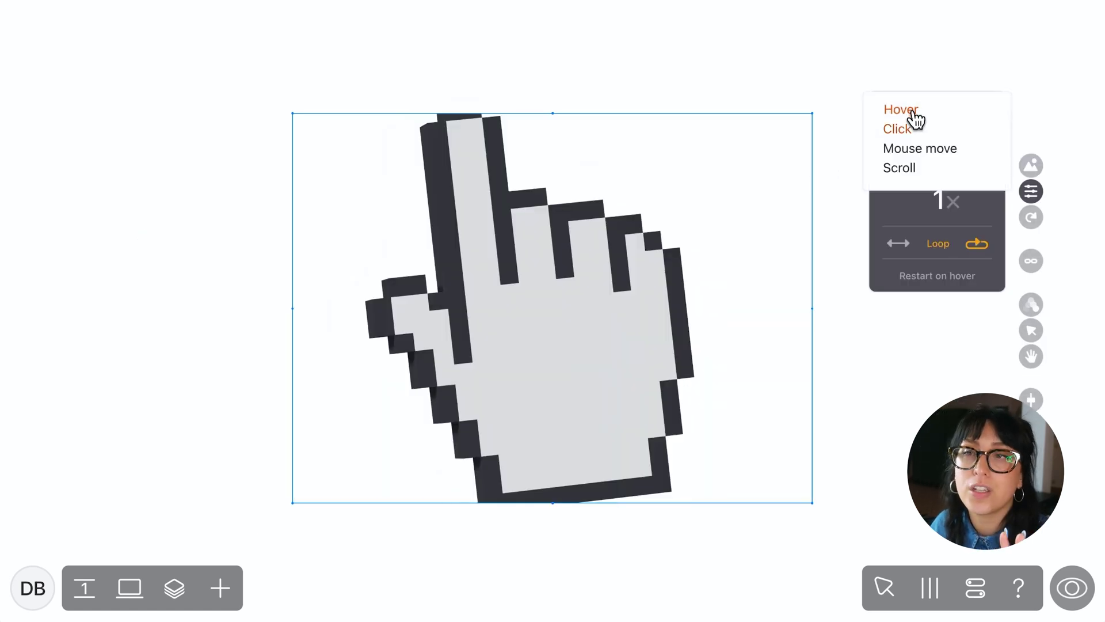
click(915, 148)
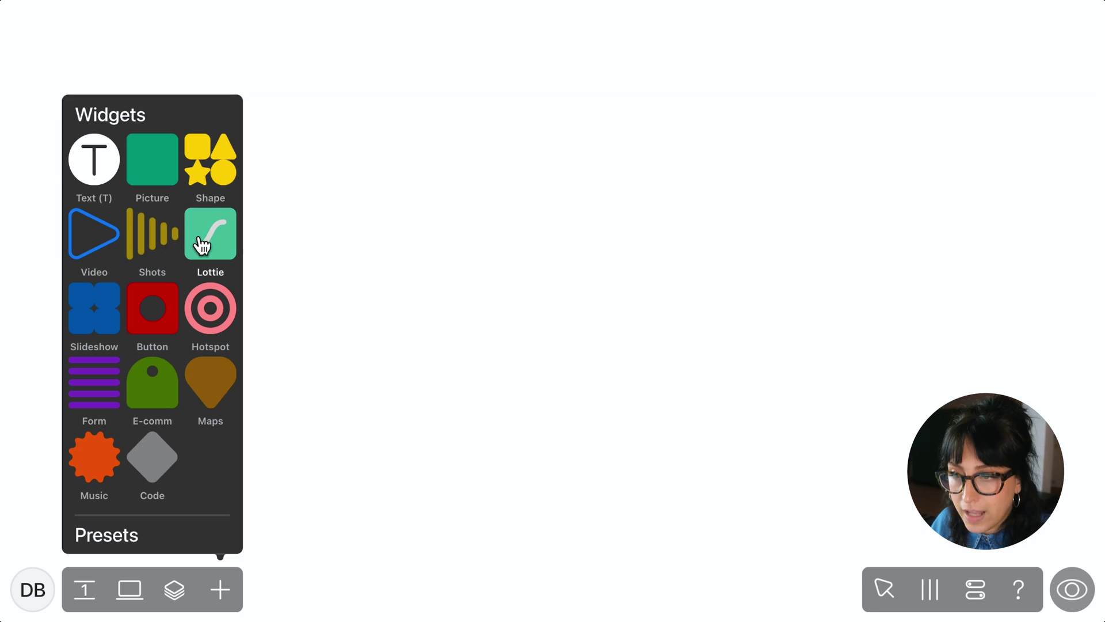
click(201, 244)
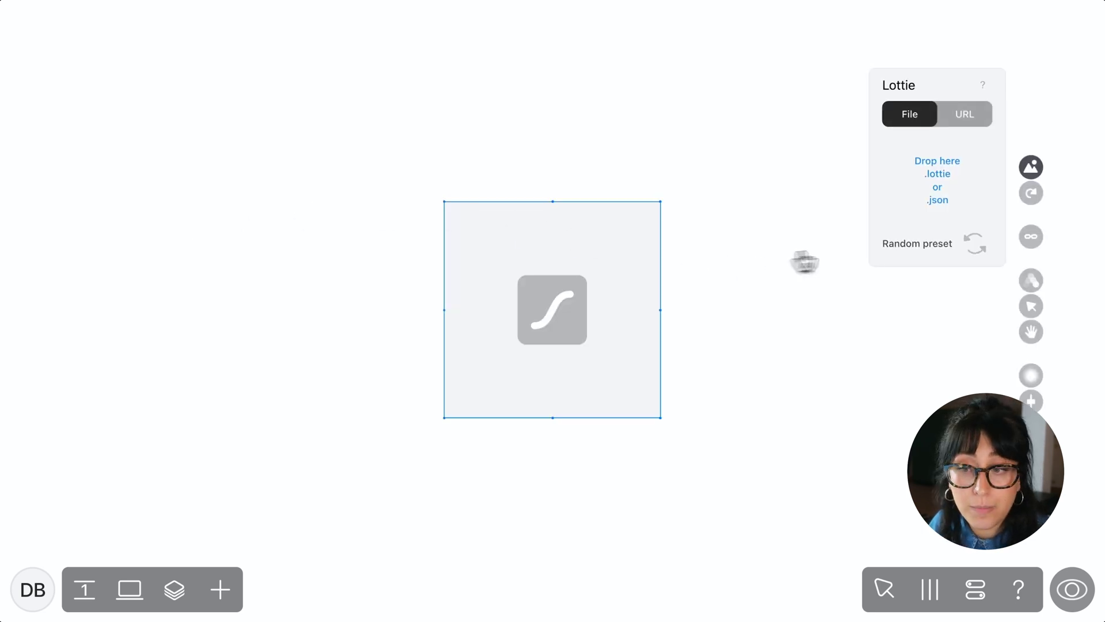
click(896, 253)
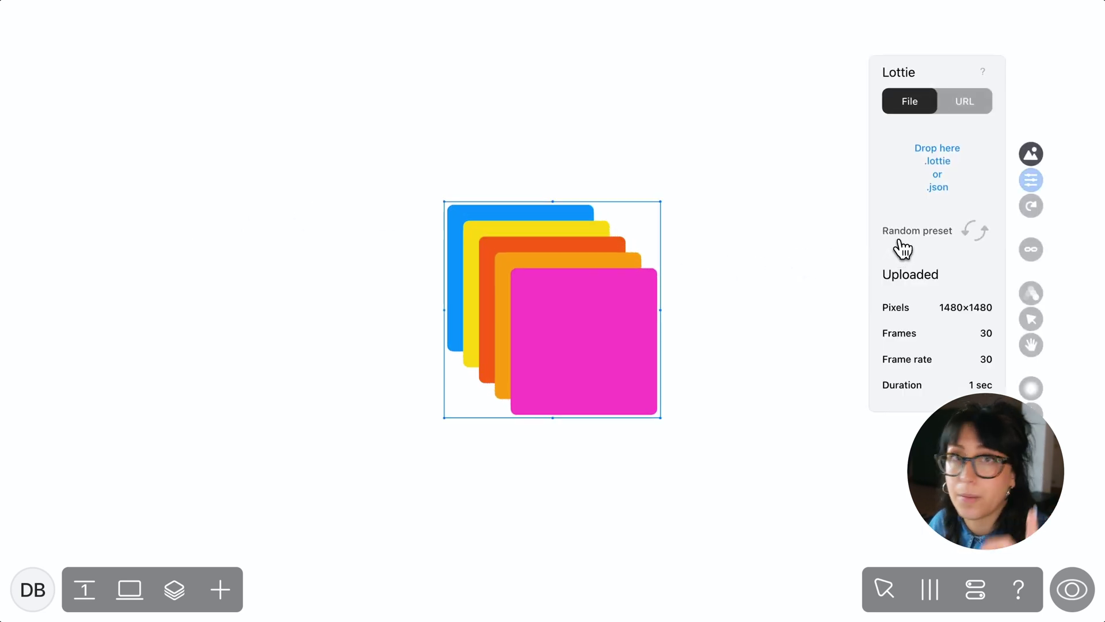
click(903, 248)
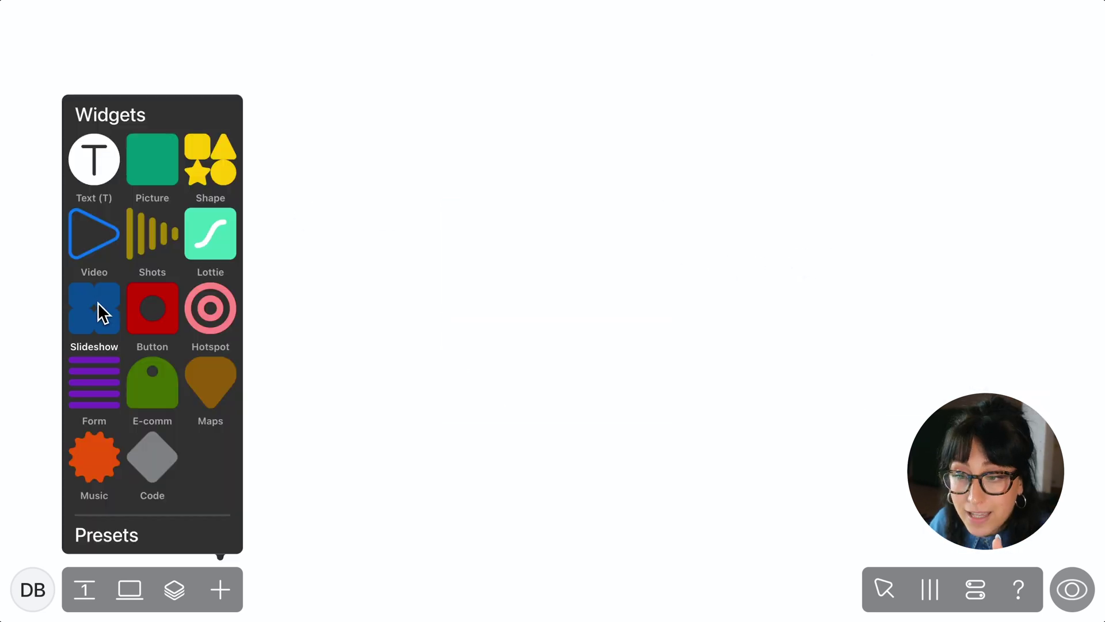
Add a Hotspot, drag it into position, and add a Code widget.
click(210, 308)
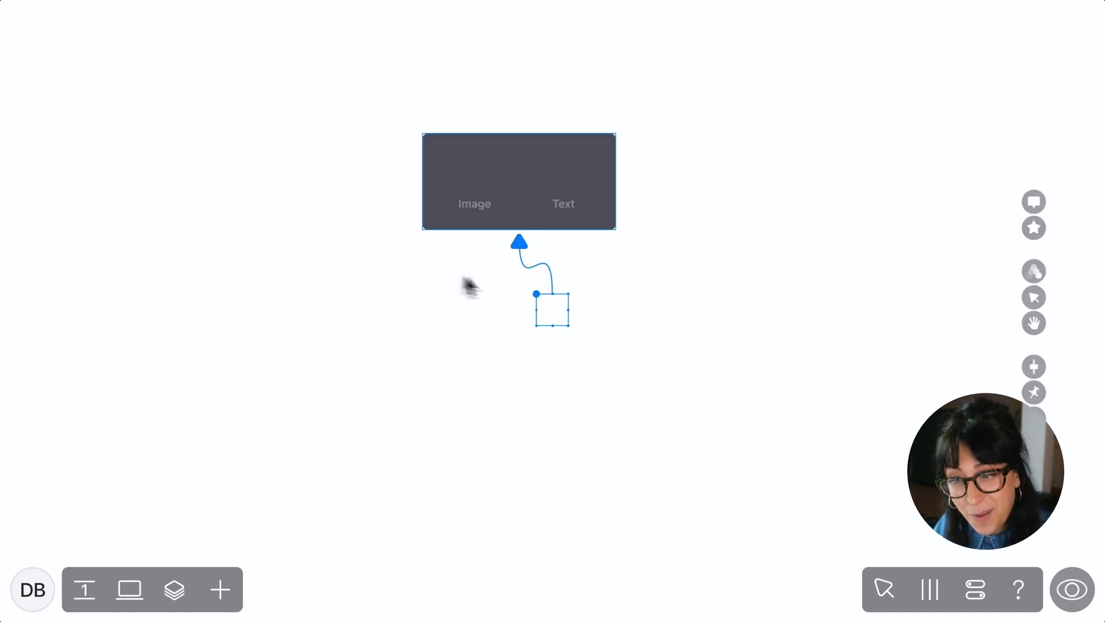
drag(553, 303, 562, 353)
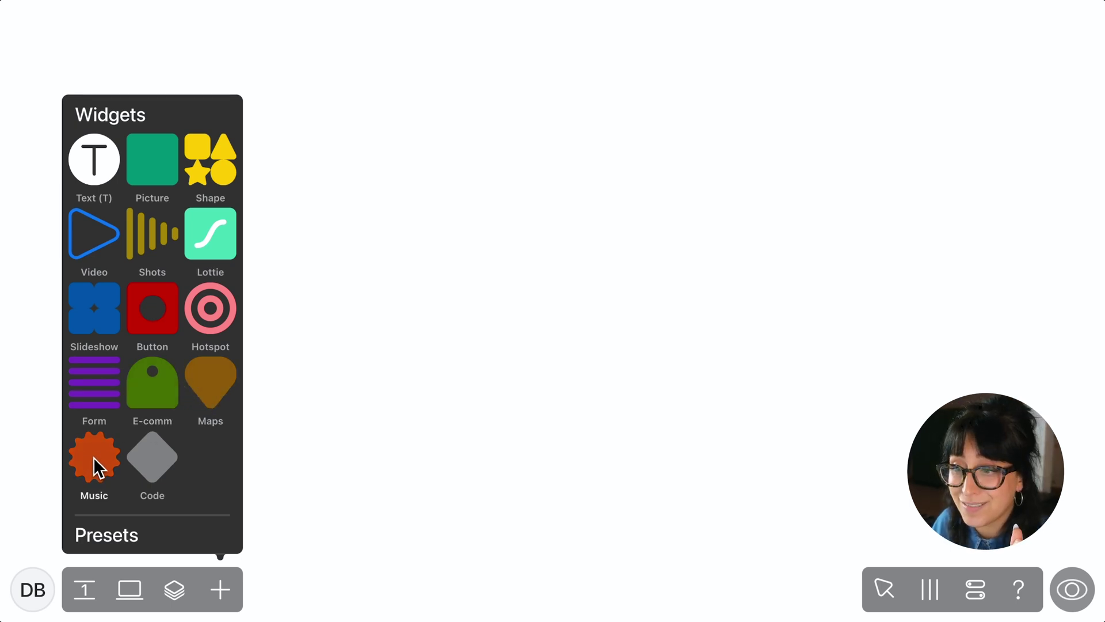
click(153, 458)
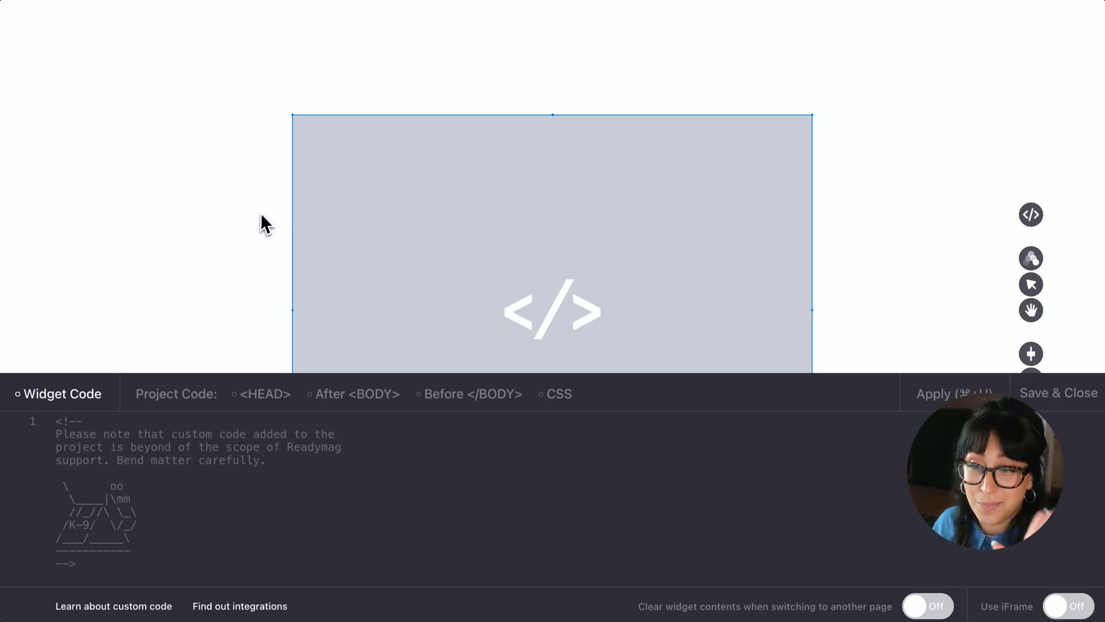
click(220, 589)
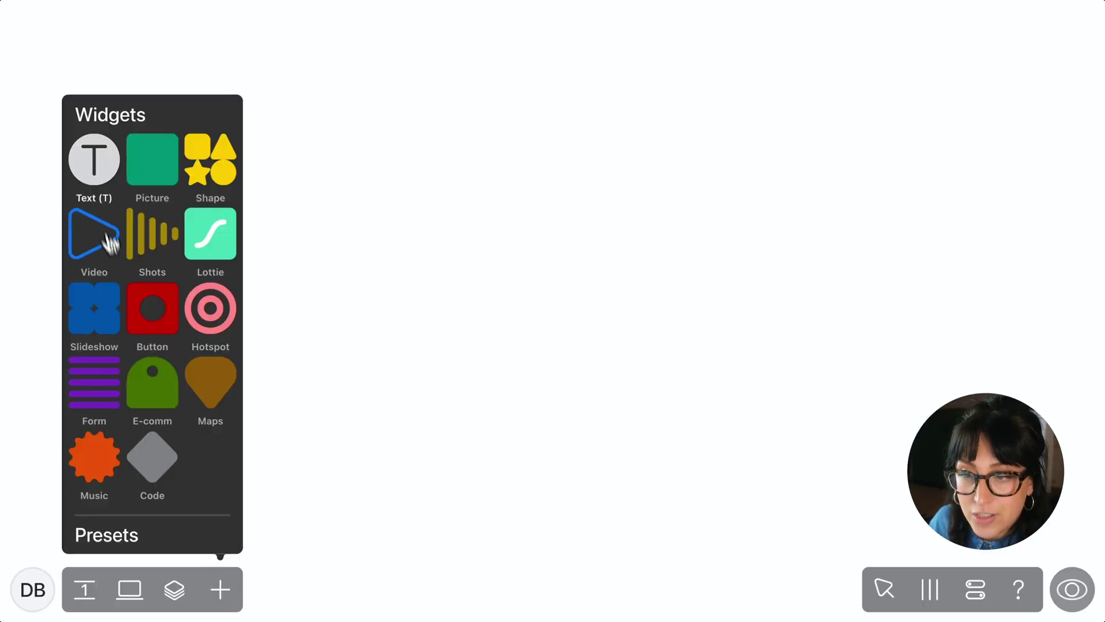
Add a default-quote text box and shrink its text to size 15 with 21 line height.
click(94, 186)
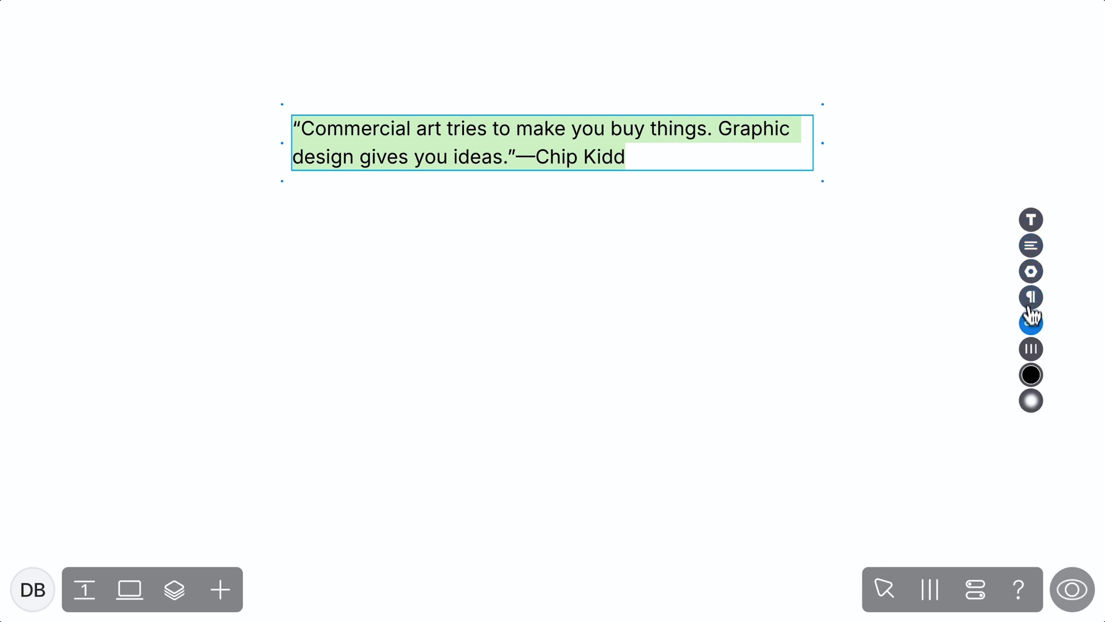
click(1032, 349)
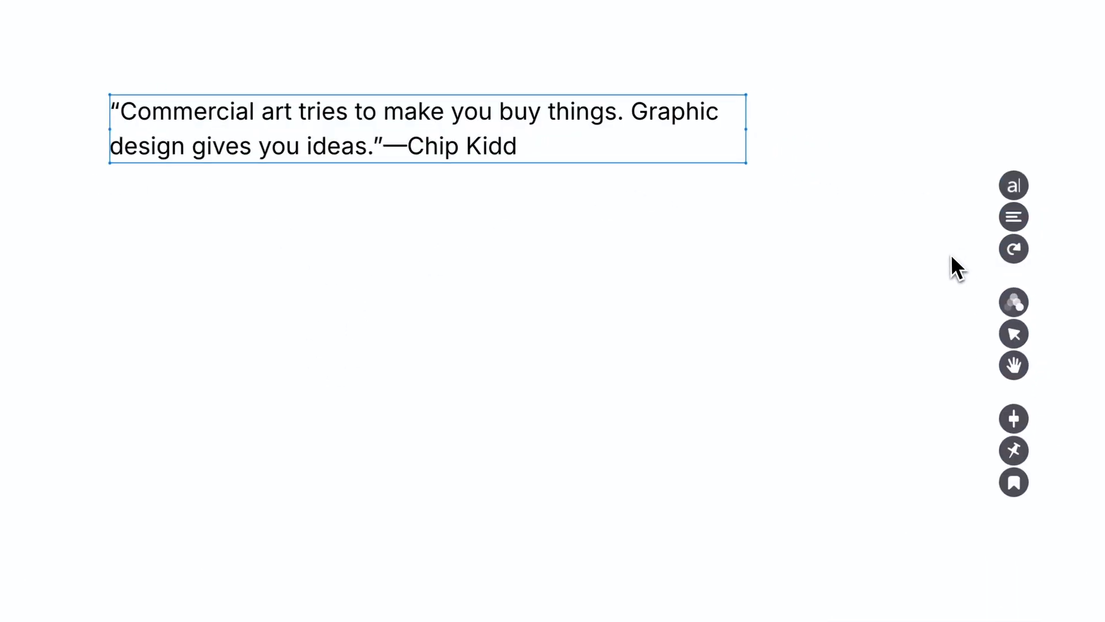
click(1017, 185)
click(1011, 226)
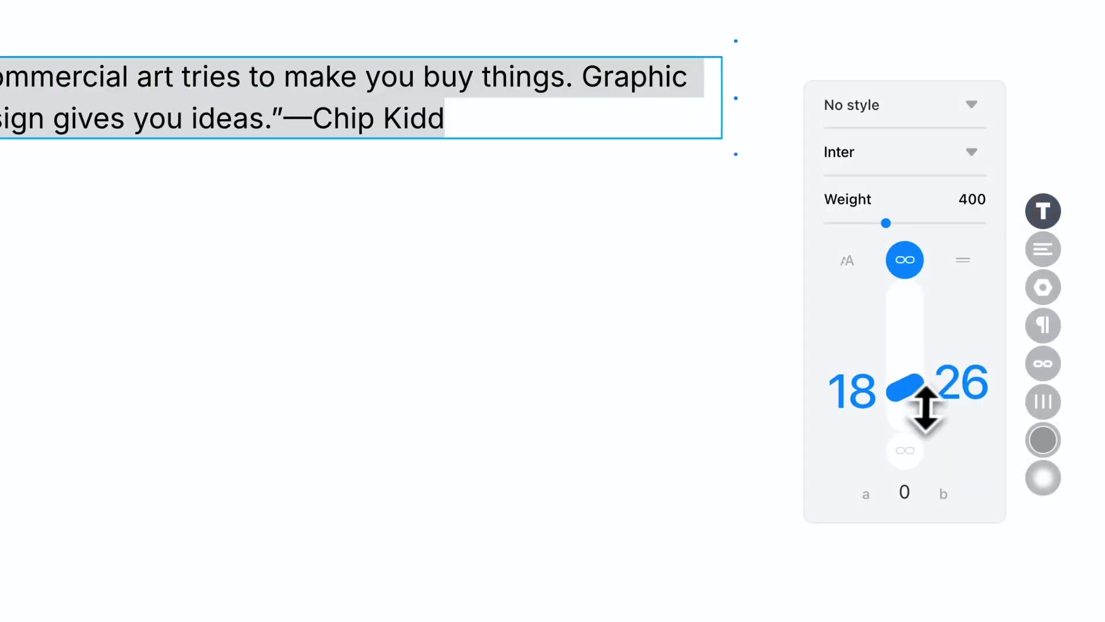
drag(909, 389, 907, 413)
key(Escape)
Align the quote text box to the right and check its Position pin options.
click(1014, 420)
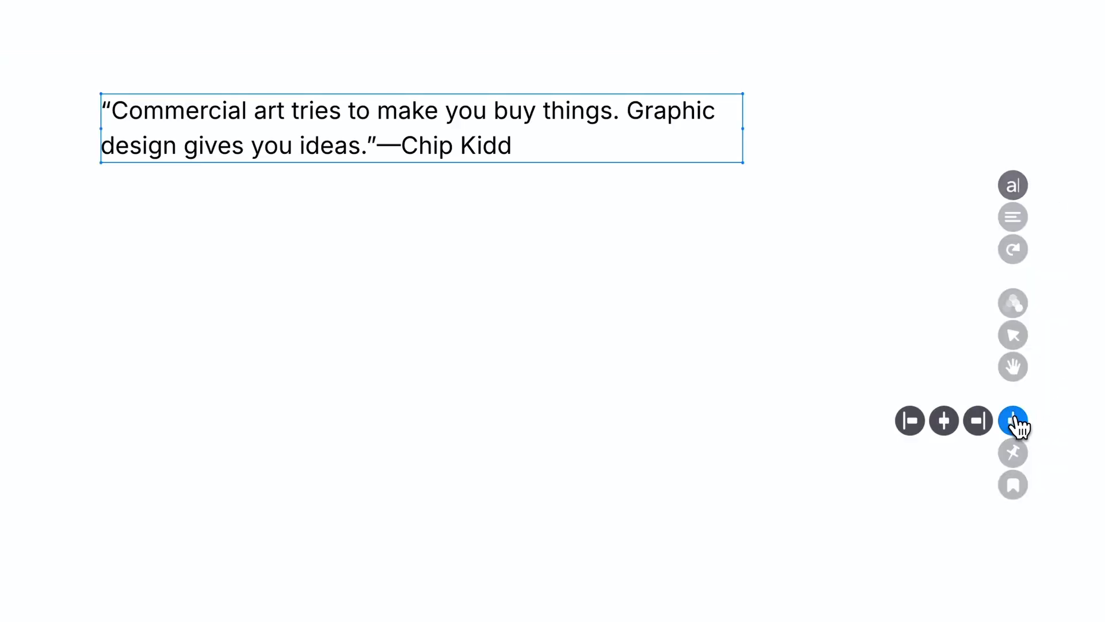
click(910, 420)
click(944, 420)
click(978, 421)
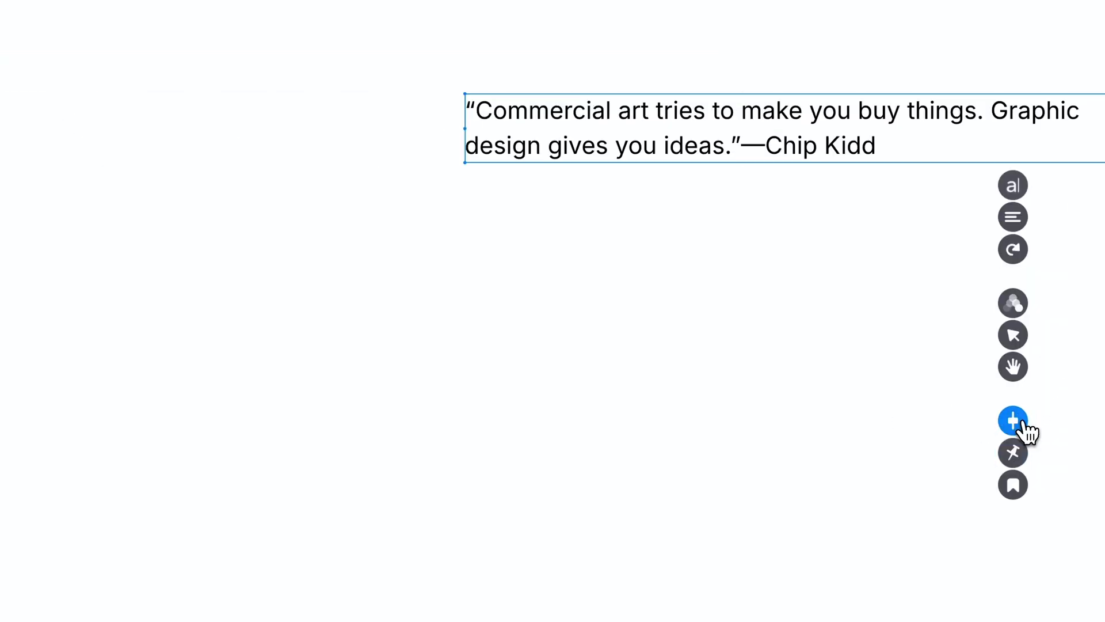
click(1024, 461)
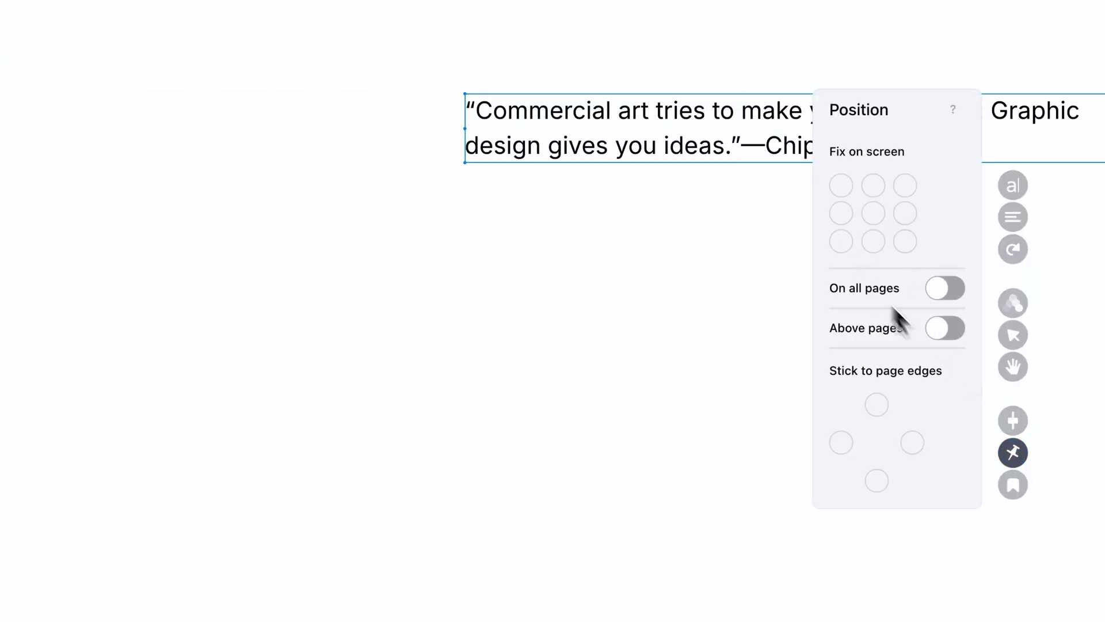
click(1013, 452)
click(1013, 185)
Loosen the quote's line spacing, make it slightly bolder, and narrow the text box.
drag(948, 350, 952, 289)
click(905, 259)
drag(890, 227, 899, 226)
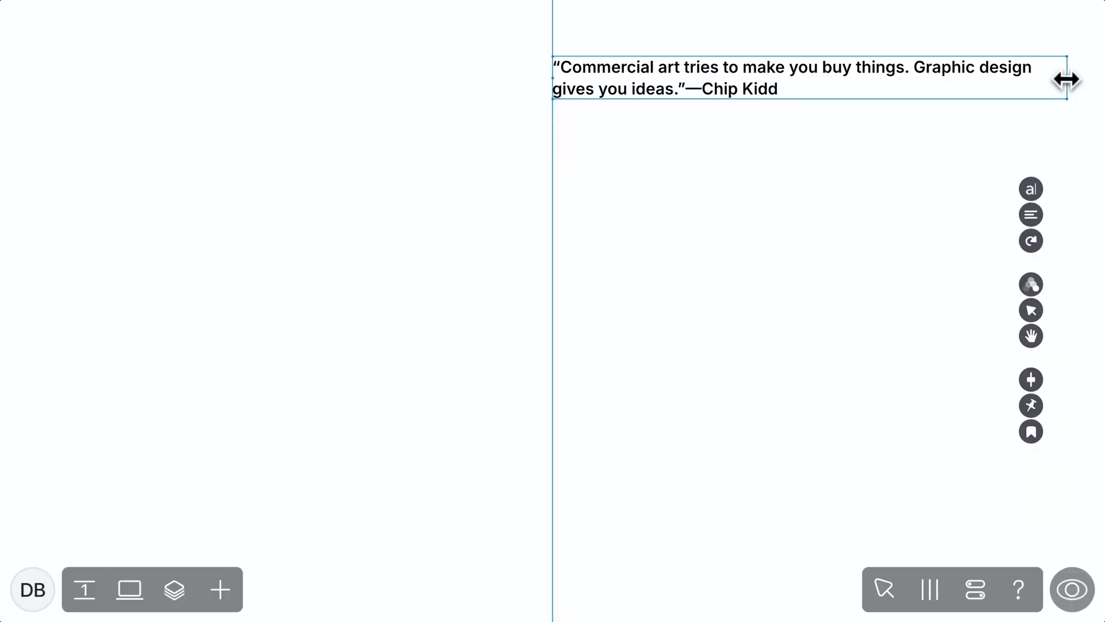
drag(1066, 78, 976, 82)
Give the quote an on-load opacity fade-in with 0.8 s delay, preview it, then expand widget Presets.
click(1028, 284)
click(880, 282)
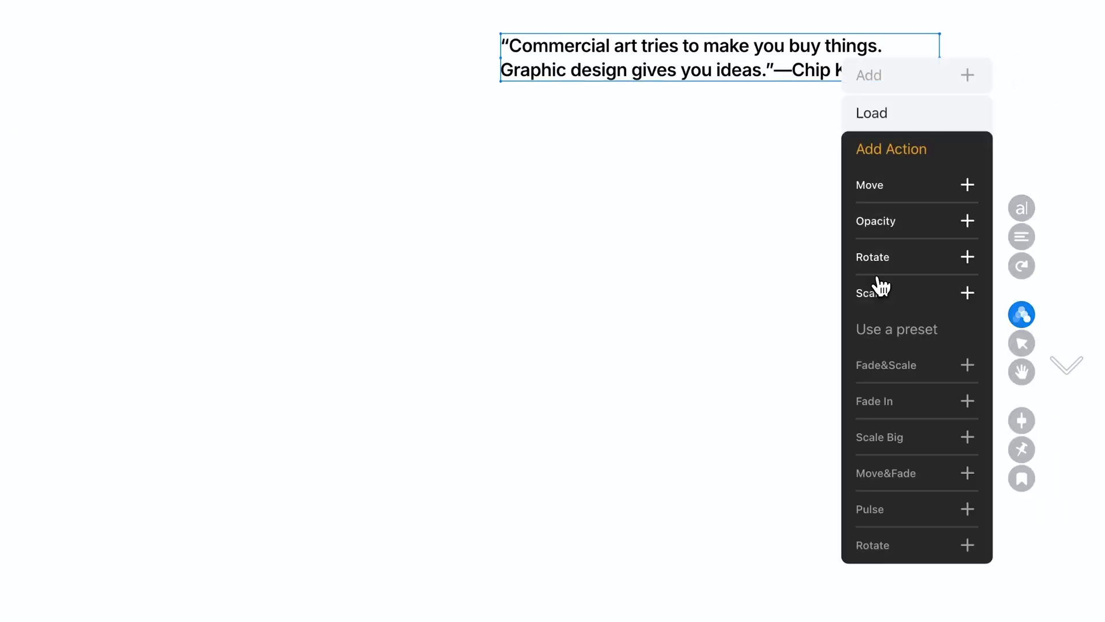
click(878, 229)
drag(875, 195, 877, 136)
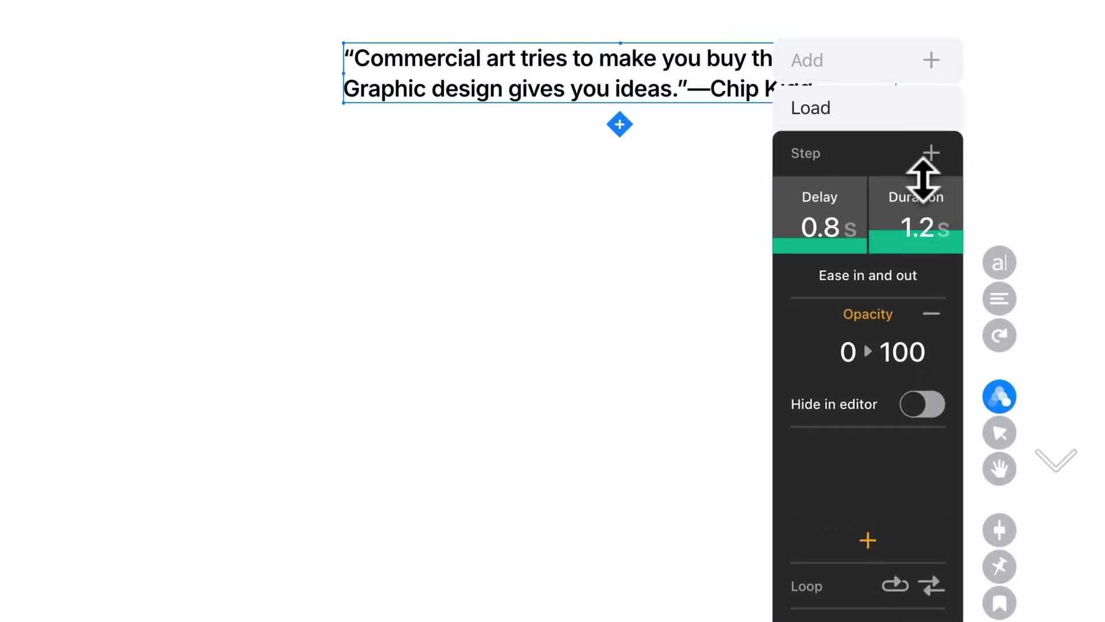
click(968, 572)
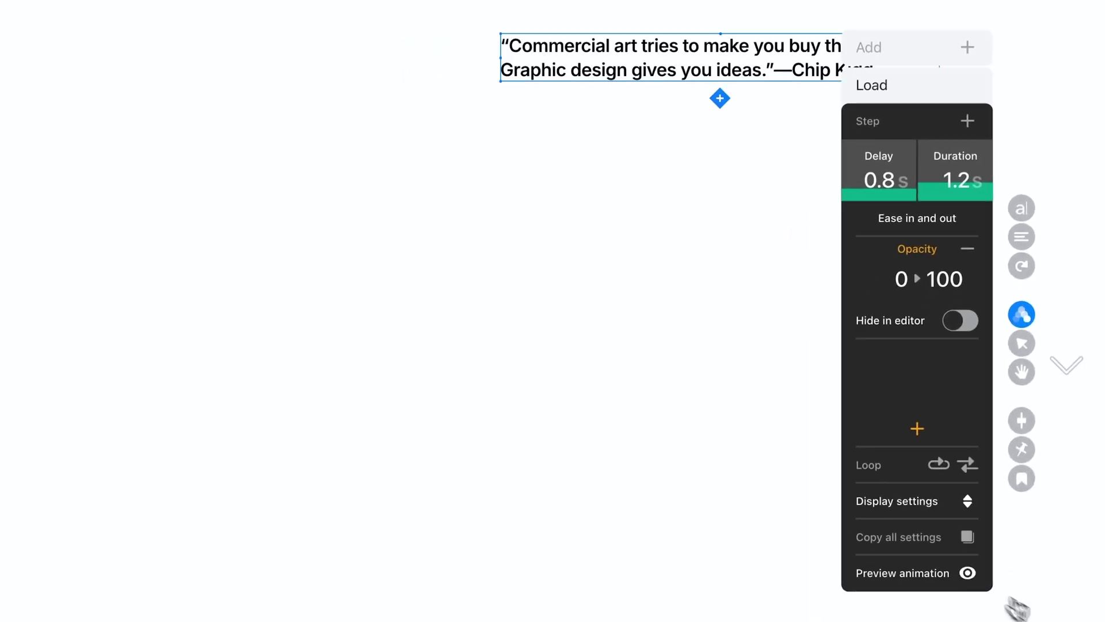
click(219, 588)
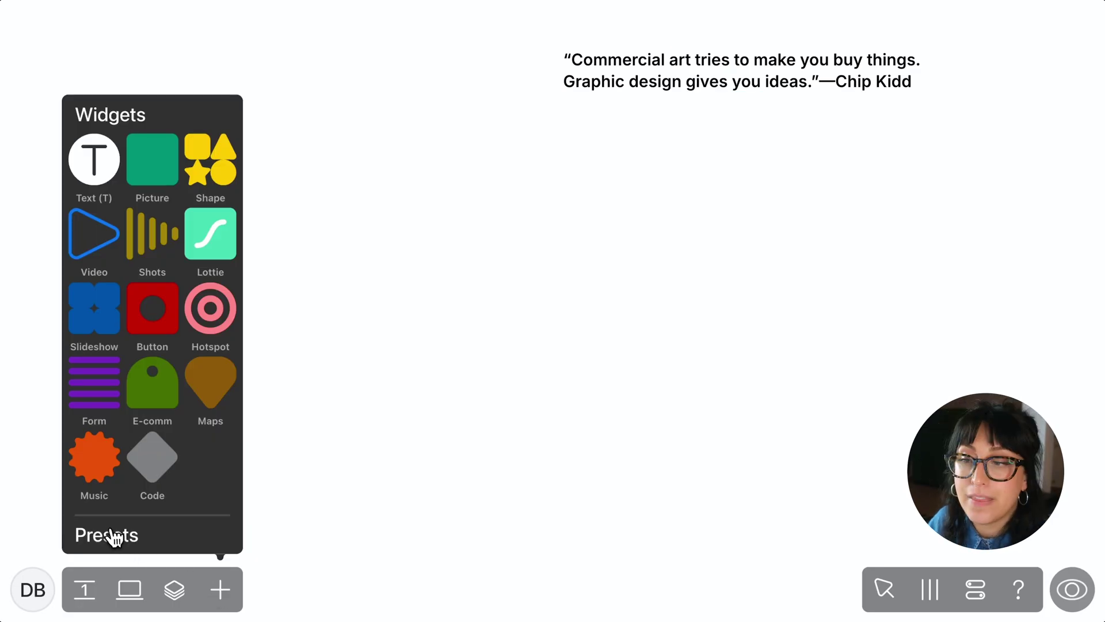
click(113, 536)
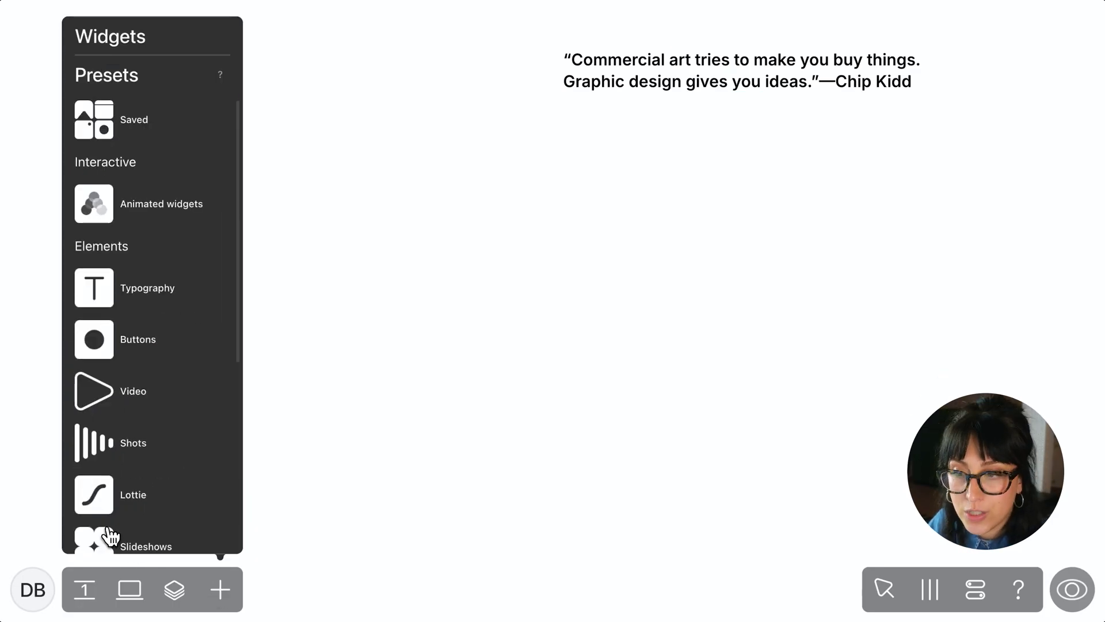
Browse the Animated, Popup and Menu presets and add the Hamburger with Lottie menu.
mouse_move(118, 298)
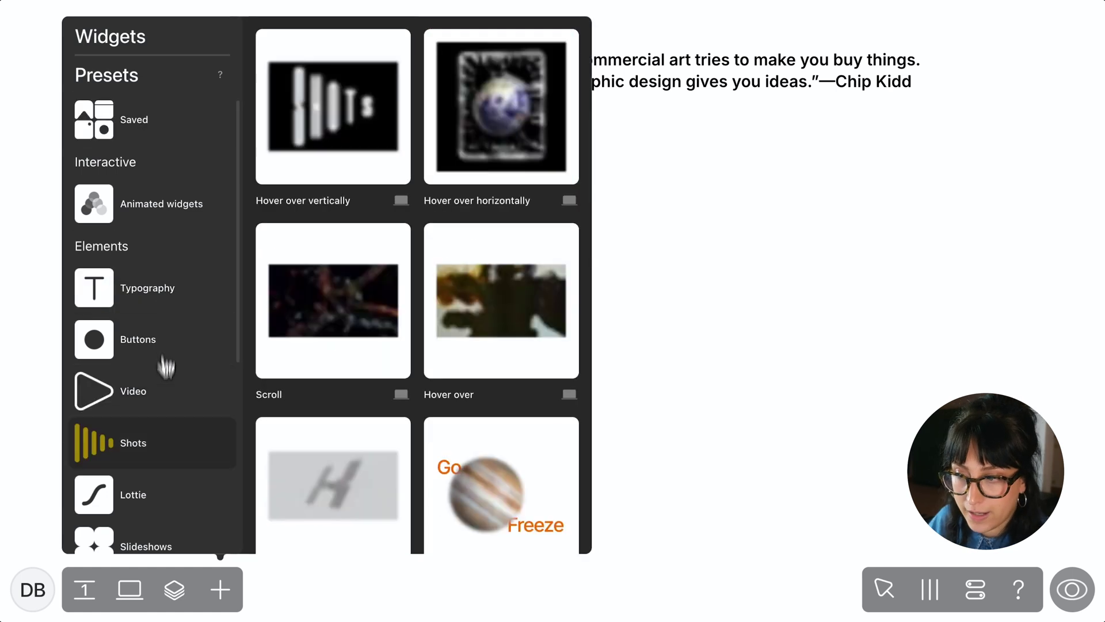
mouse_move(154, 215)
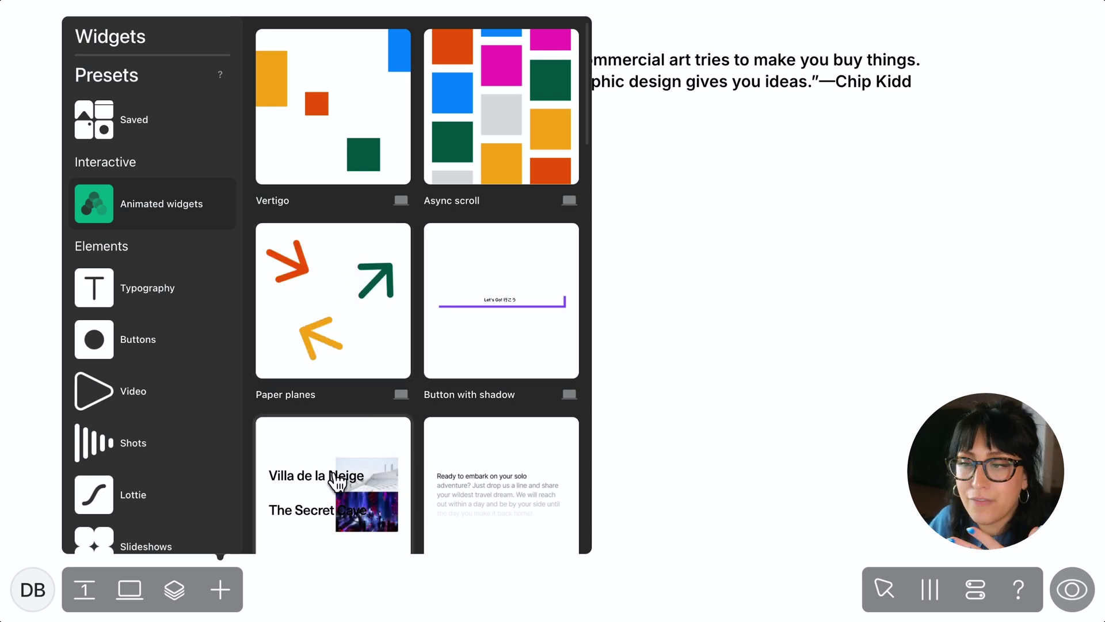
scroll(369, 495, down, 4)
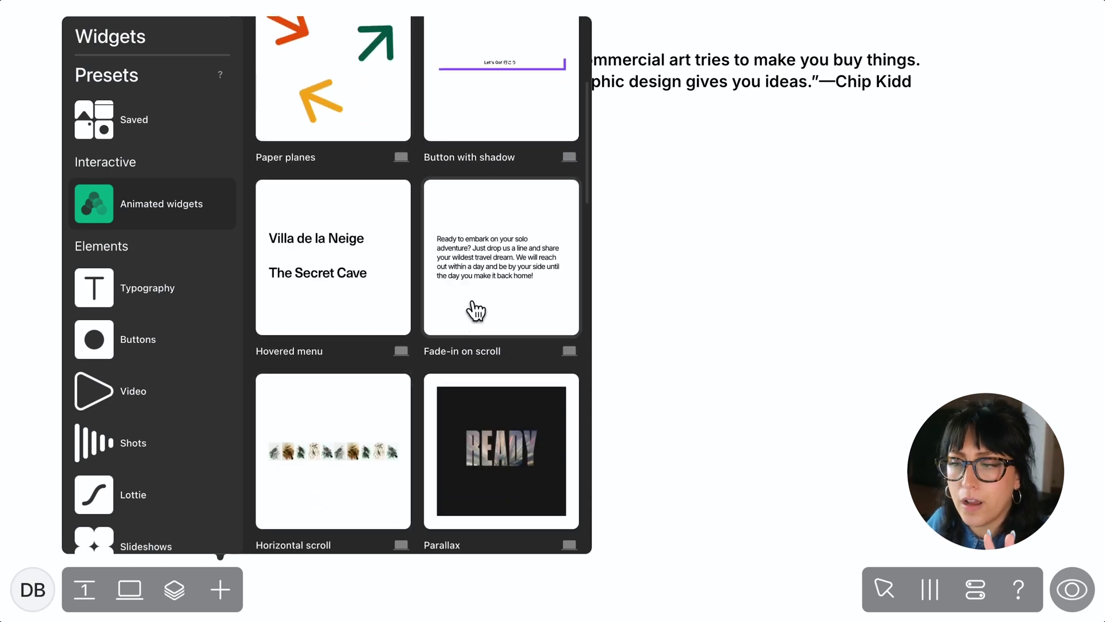
scroll(382, 452, down, 4)
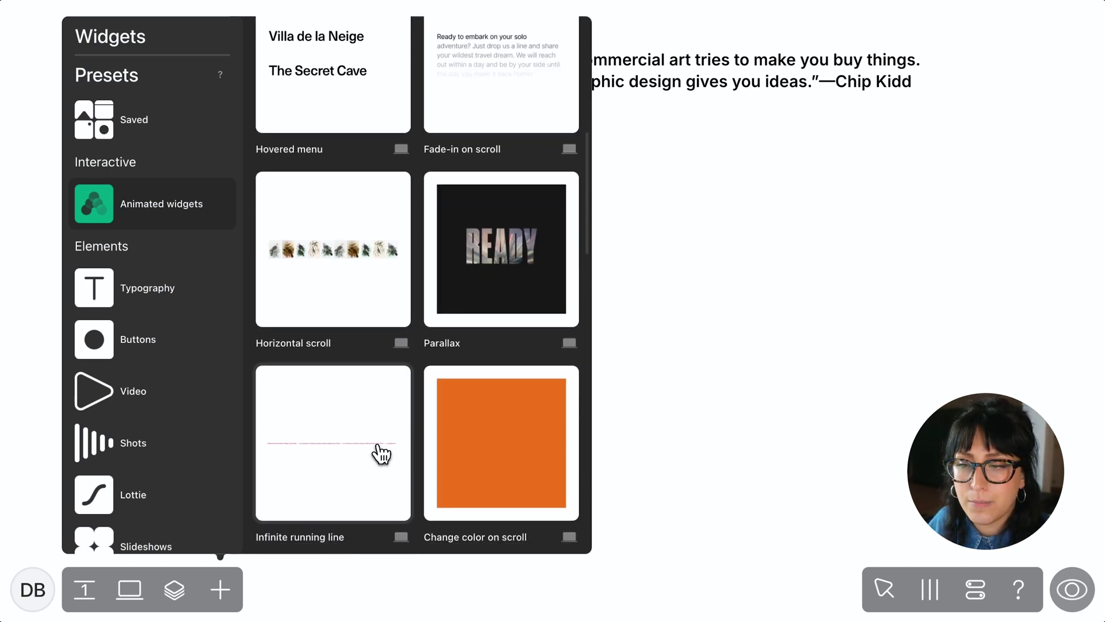
scroll(381, 454, down, 6)
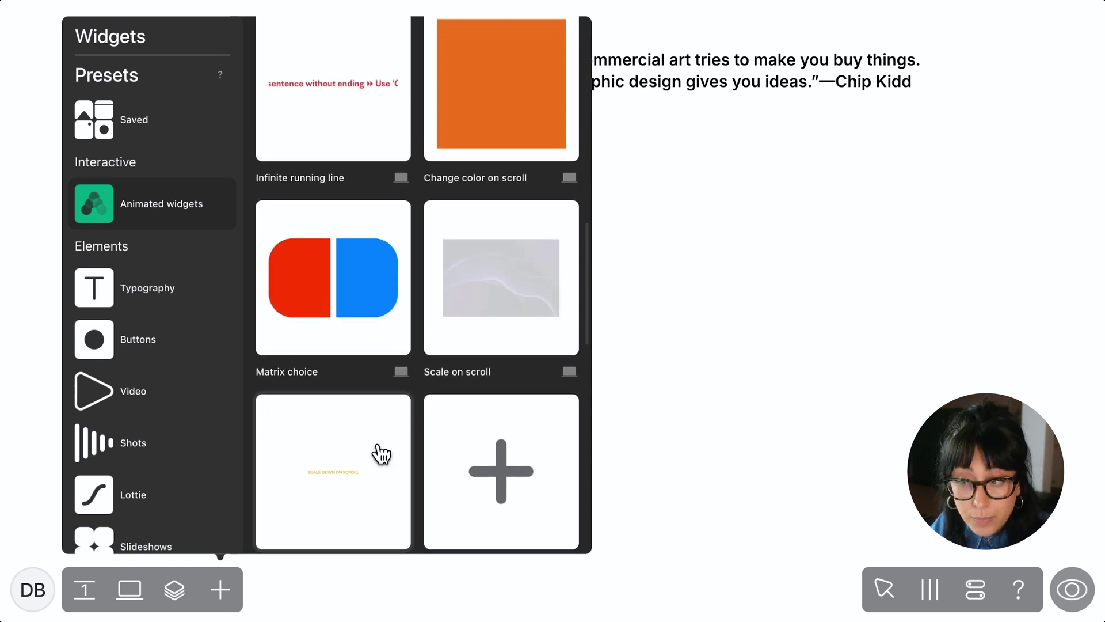
scroll(156, 451, down, 5)
click(158, 451)
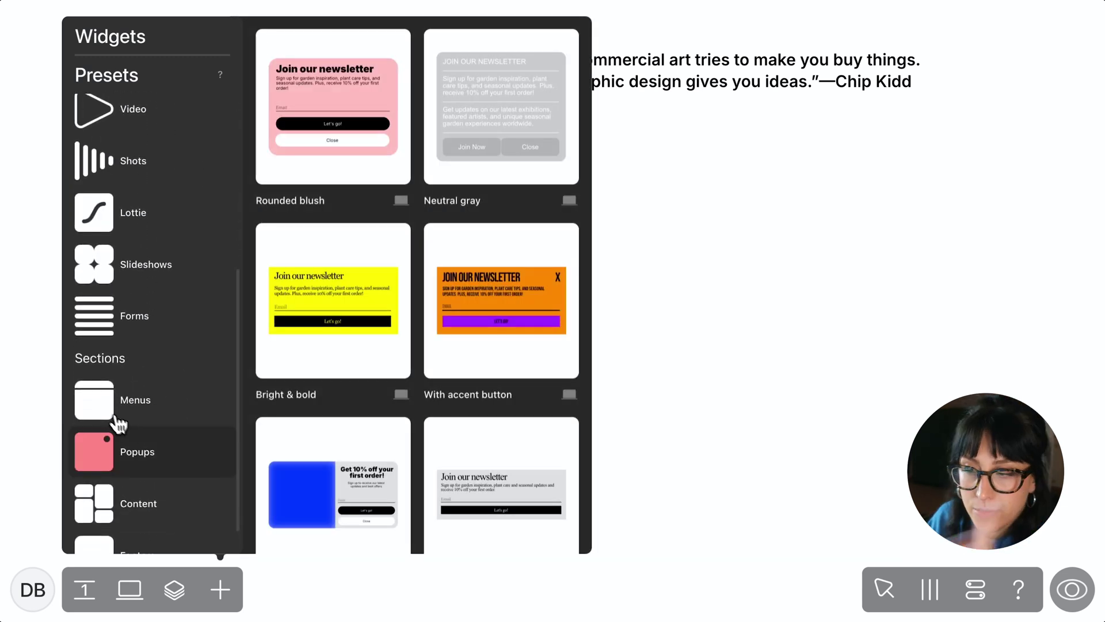
click(114, 420)
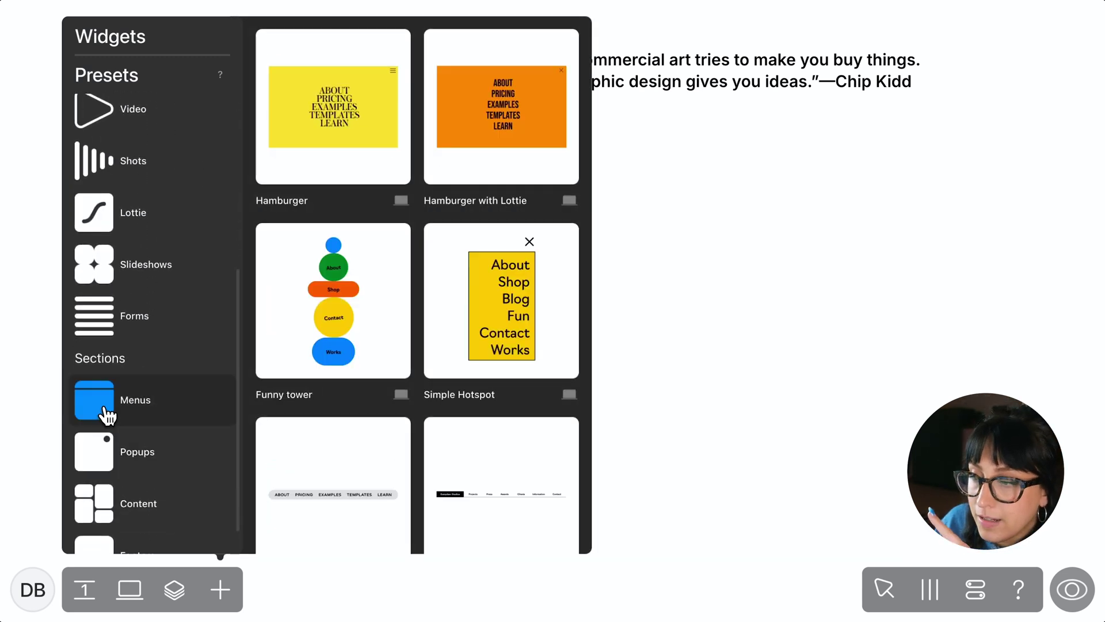
click(459, 145)
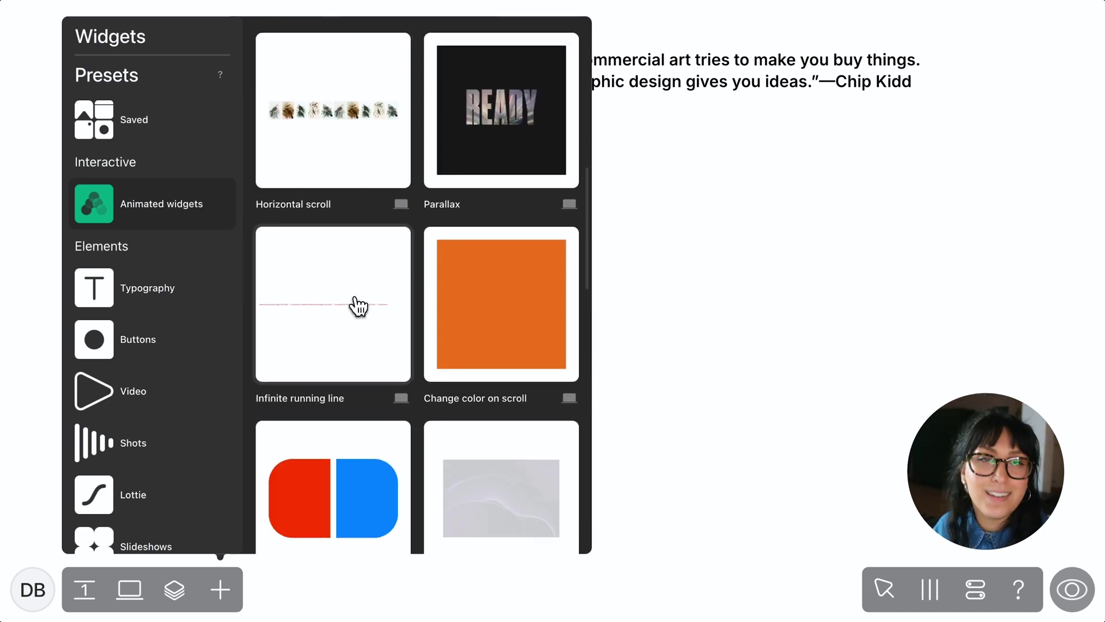
Add an Infinite running line ticker and place it along the page bottom.
click(358, 305)
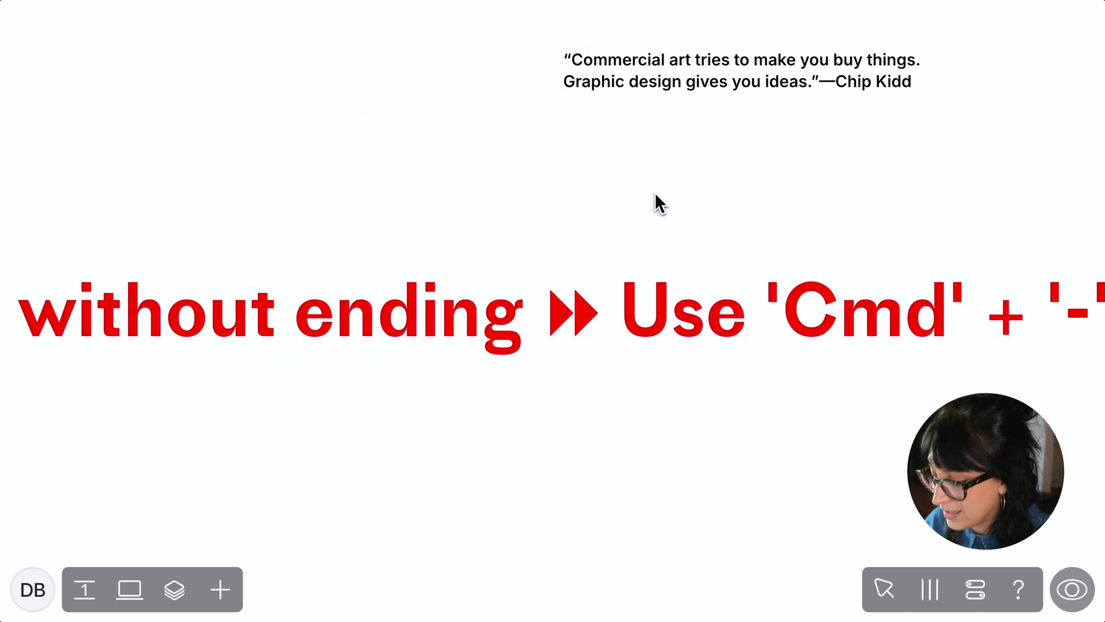
key(super+minus)
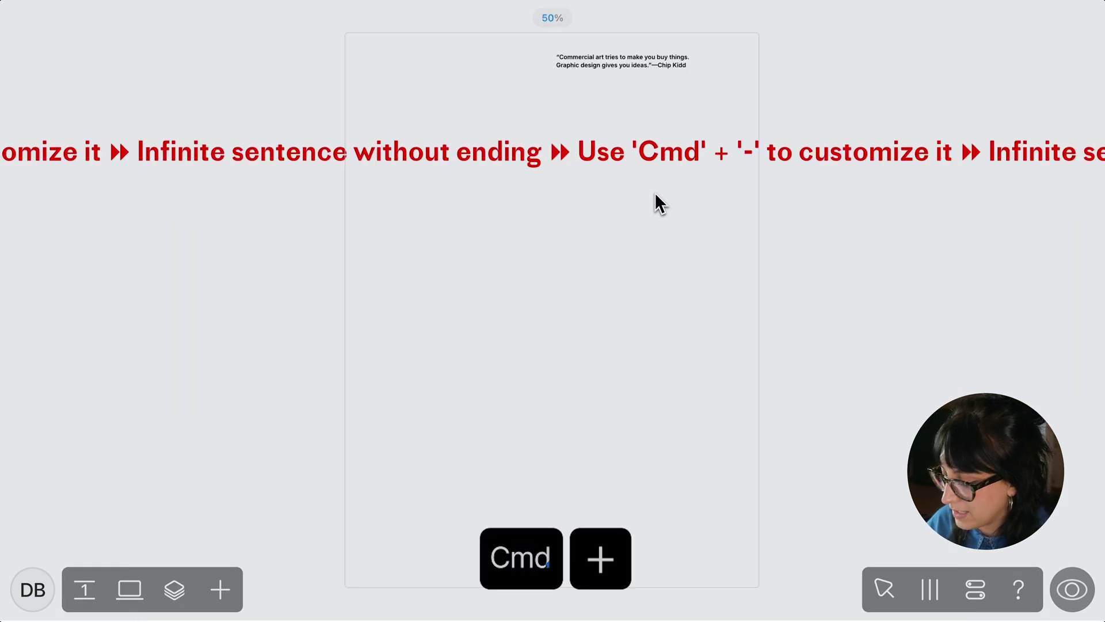
key(super+minus)
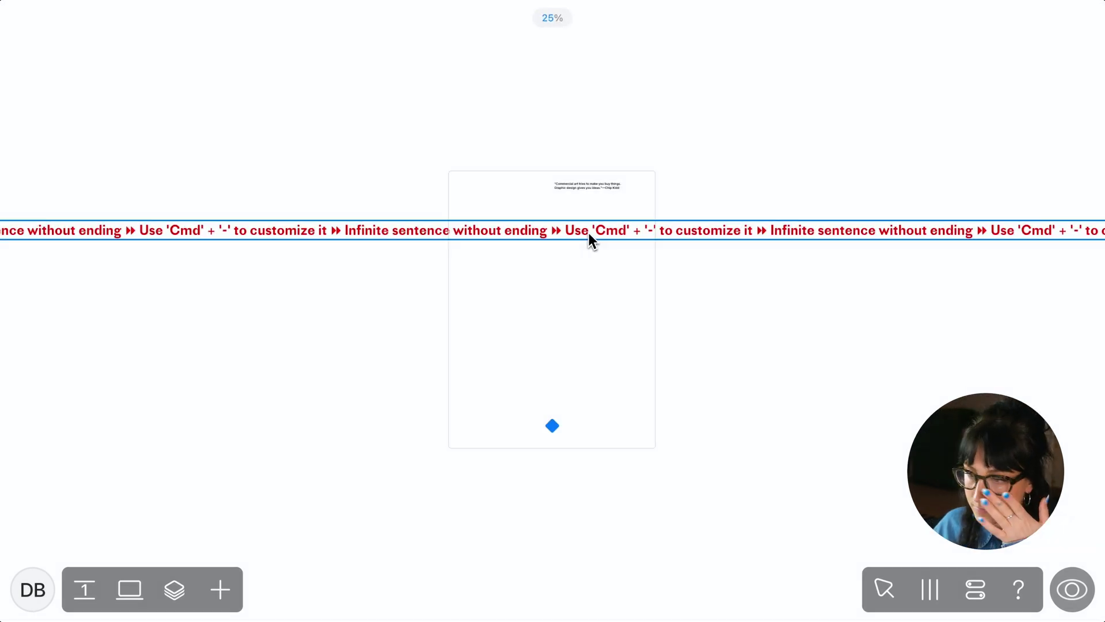
drag(589, 233, 586, 282)
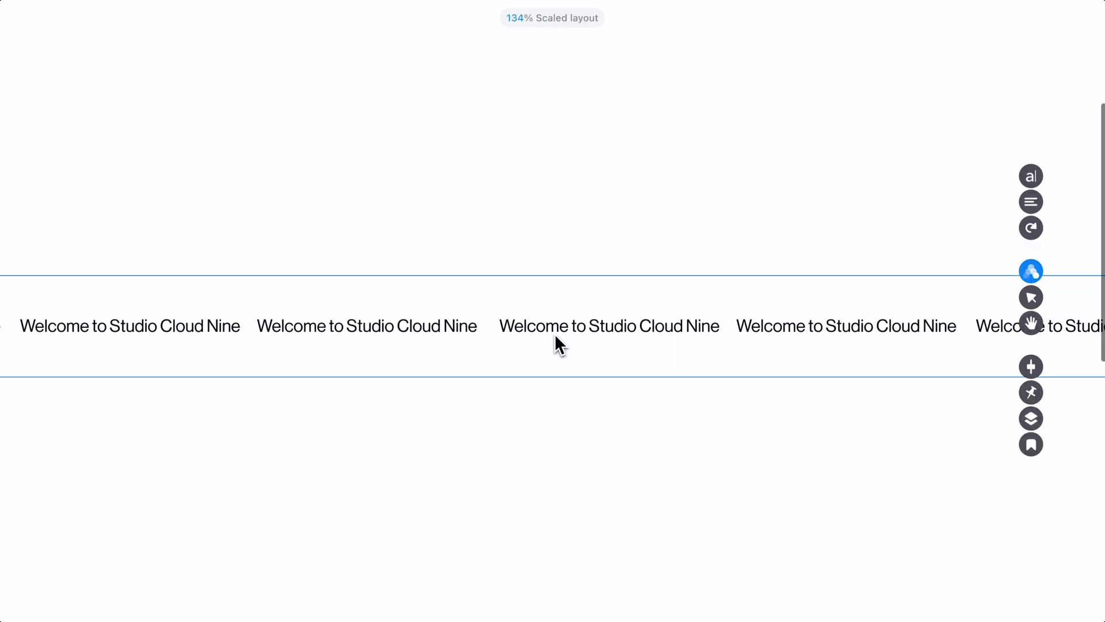
scroll(554, 333, up, 3)
click(1031, 219)
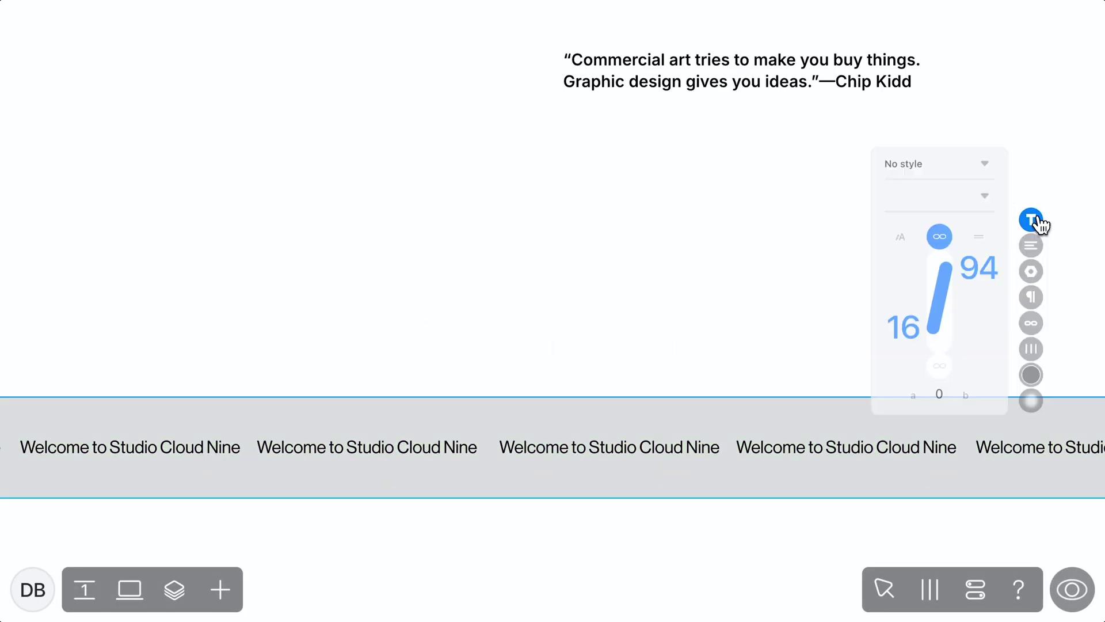
drag(553, 417, 253, 601)
Add a thin full-width rectangle bar, white fill and black border, at the page bottom.
click(221, 586)
click(209, 161)
drag(811, 113, 1022, 473)
drag(299, 487, 9, 491)
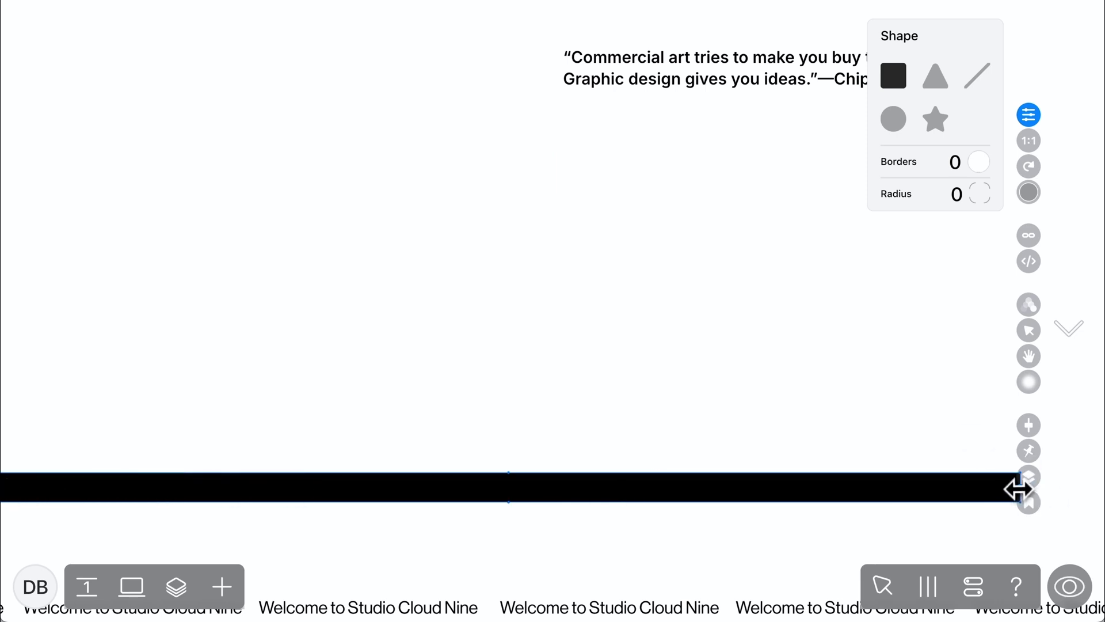
click(1029, 191)
drag(894, 207, 875, 81)
click(1029, 115)
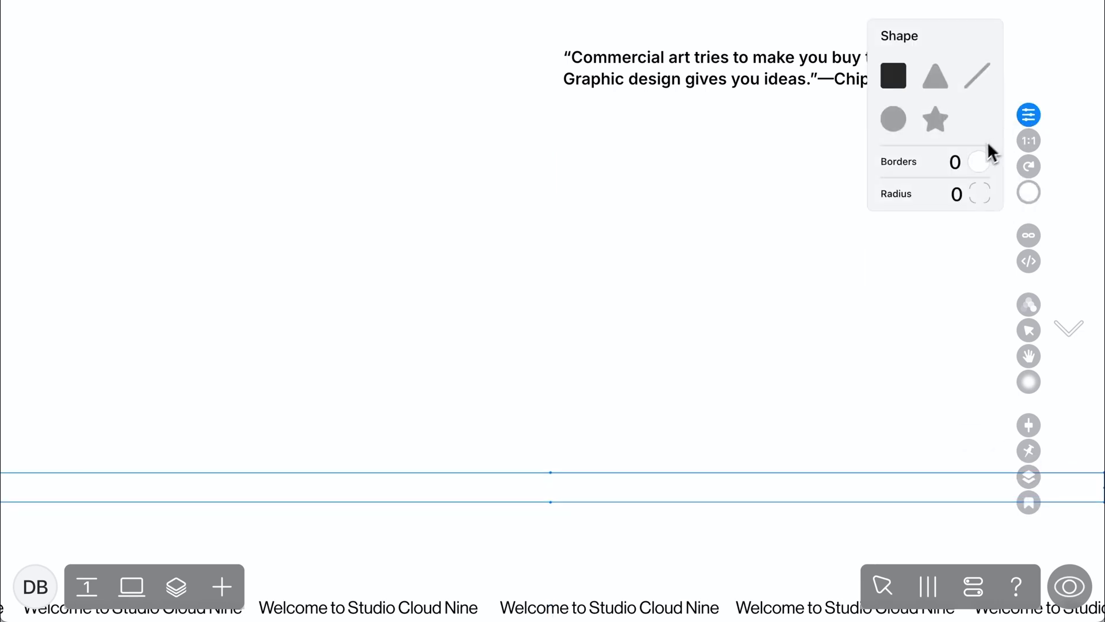
click(969, 169)
drag(957, 190, 846, 443)
drag(518, 494, 471, 613)
click(1029, 450)
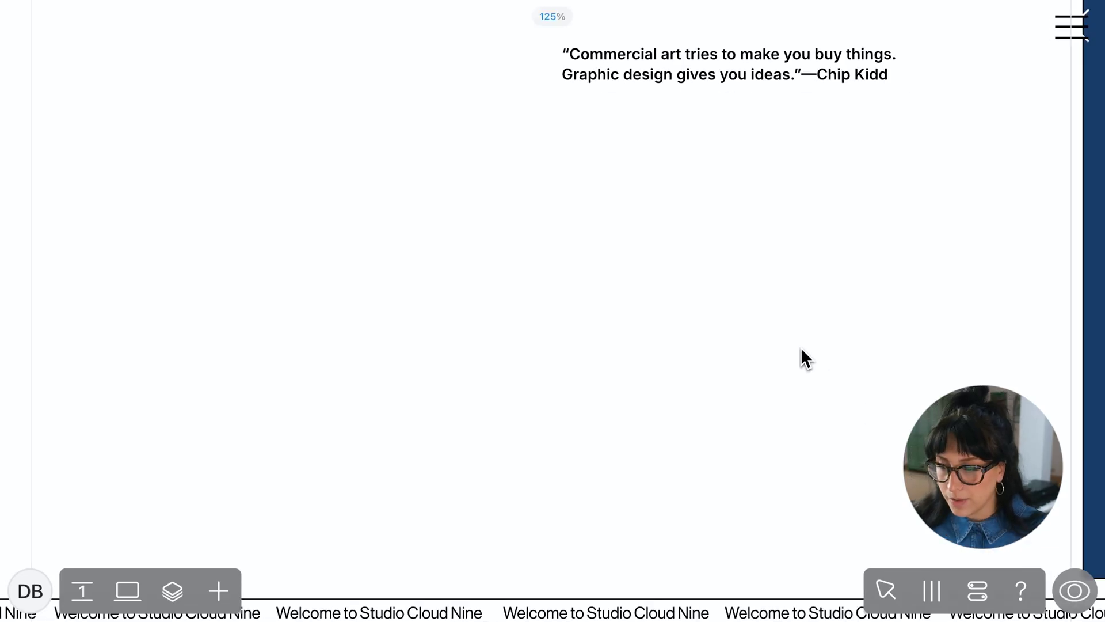
Set the Studio Press News menu panel's background colour to hex 1D3C67.
key(ctrl+minus)
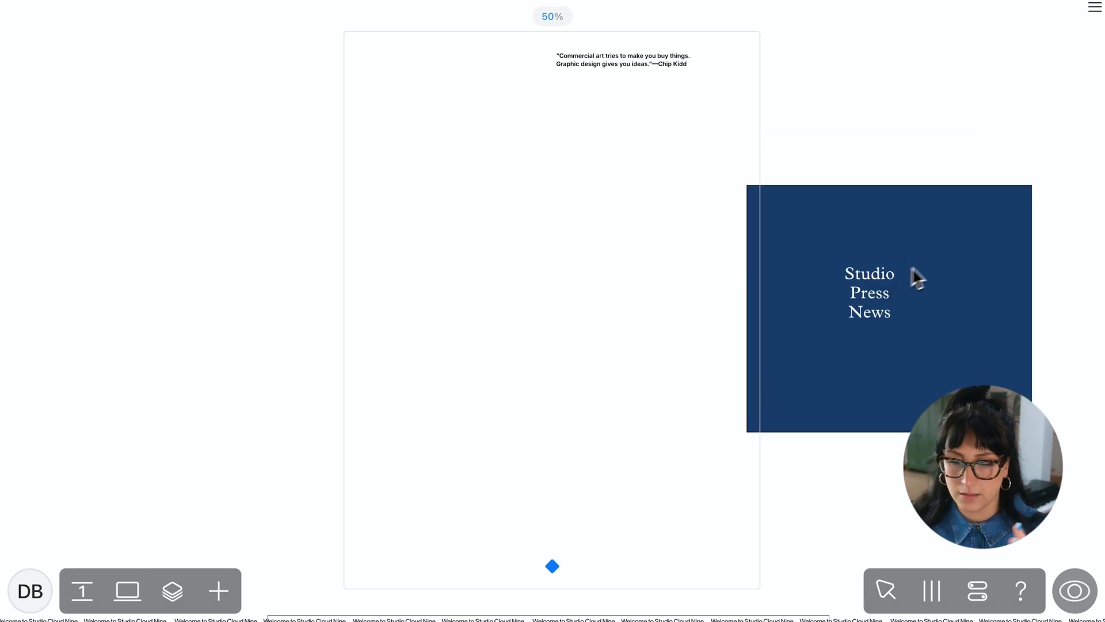
click(813, 293)
click(1035, 198)
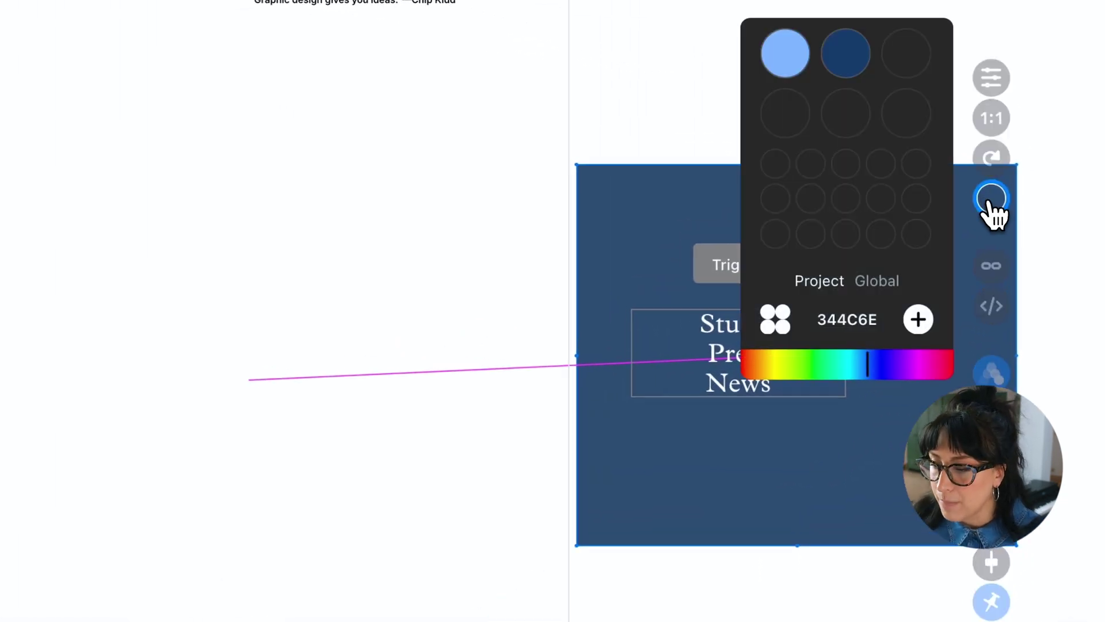
double_click(844, 320)
text(1D3C67)
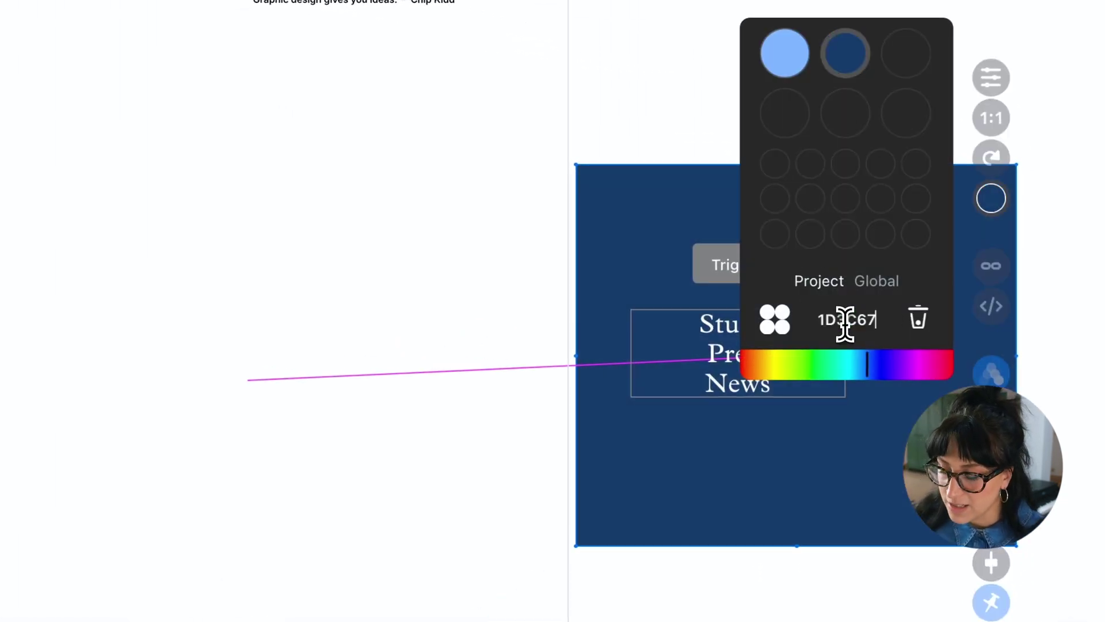
In preview, open the hamburger menu, go to Studio, then close the menu.
click(651, 103)
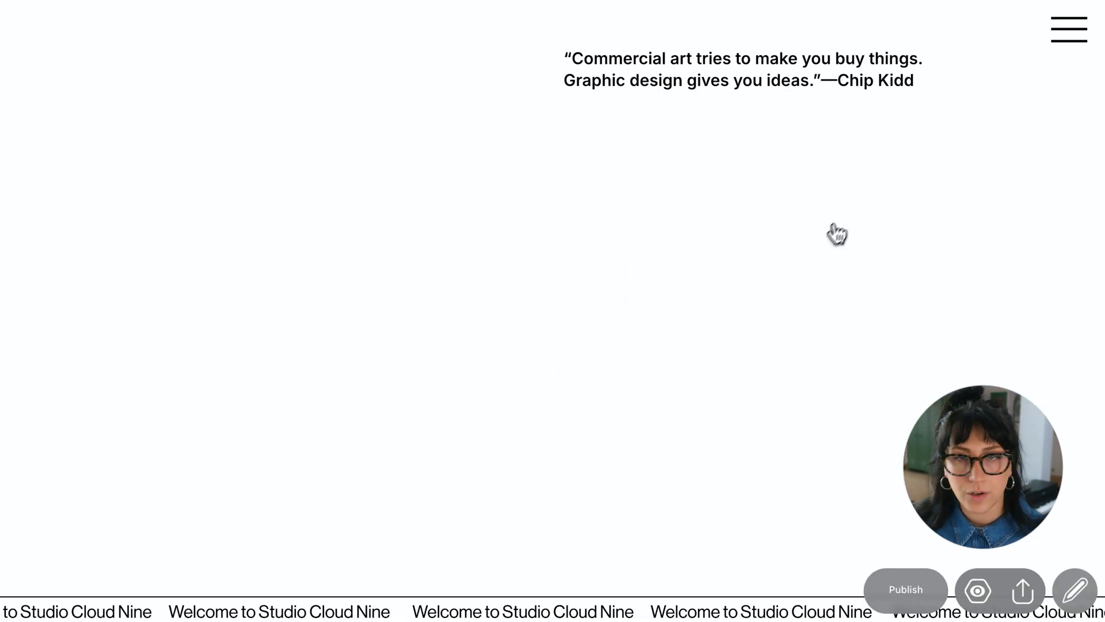
click(1065, 30)
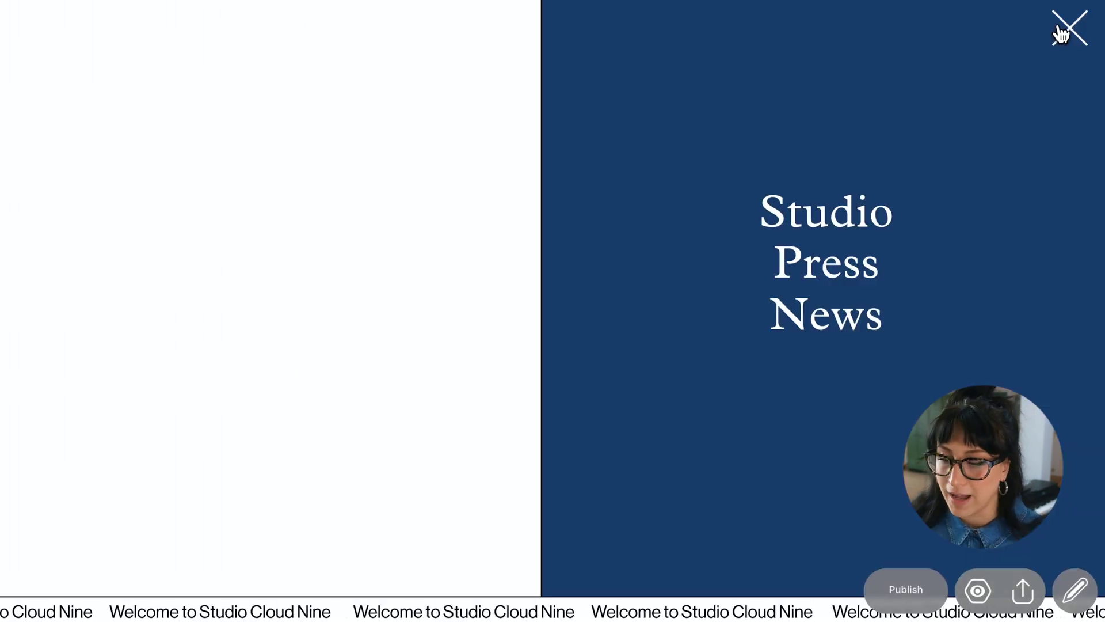
click(837, 212)
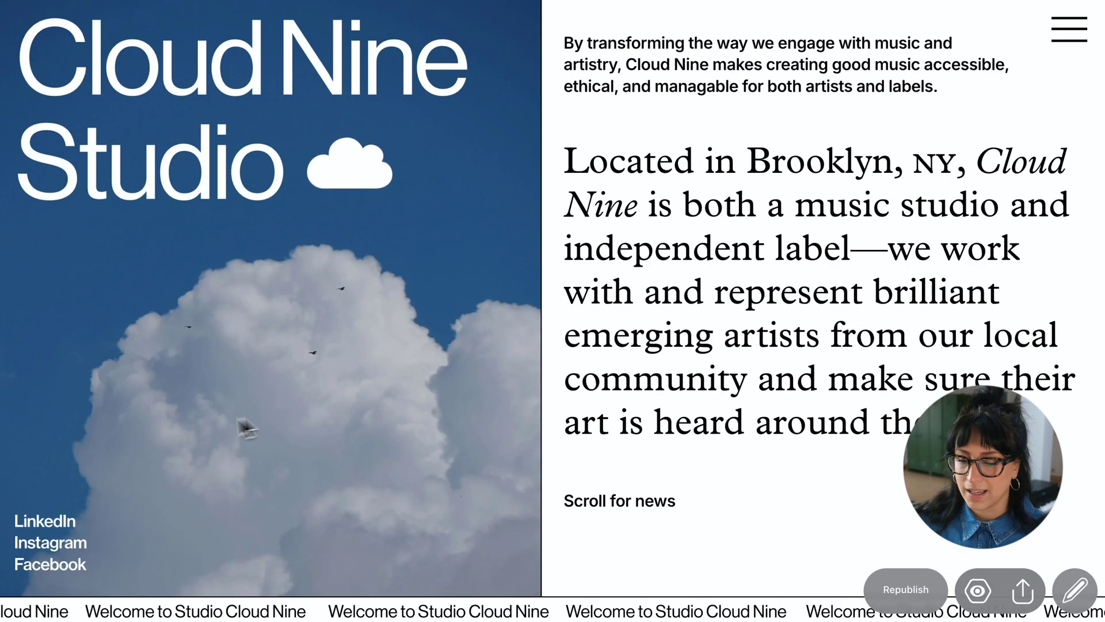
click(1066, 36)
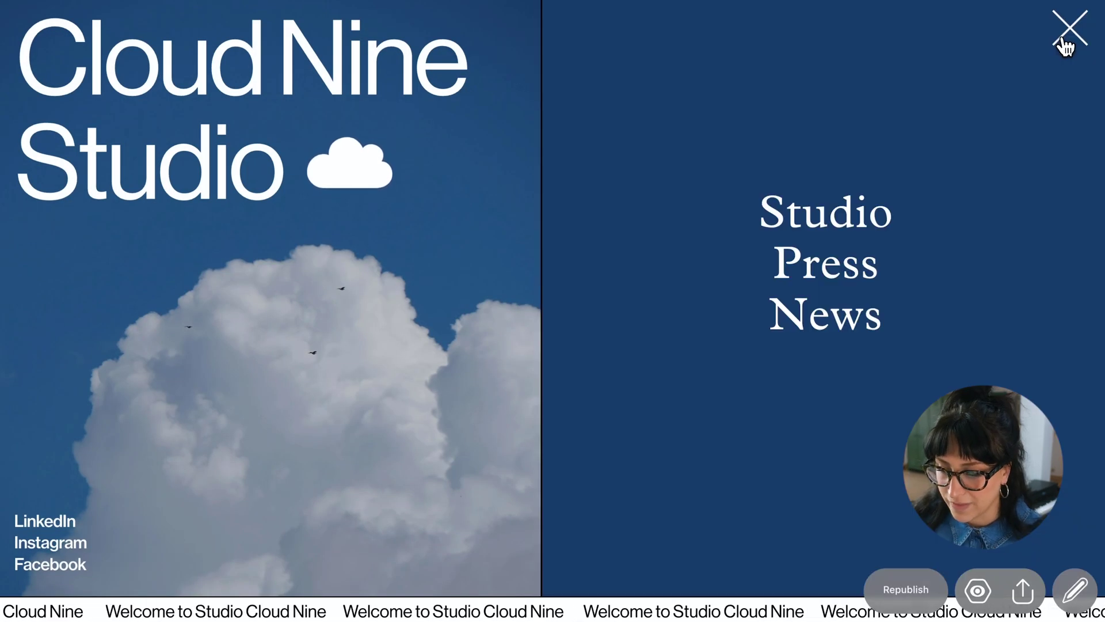
click(1066, 44)
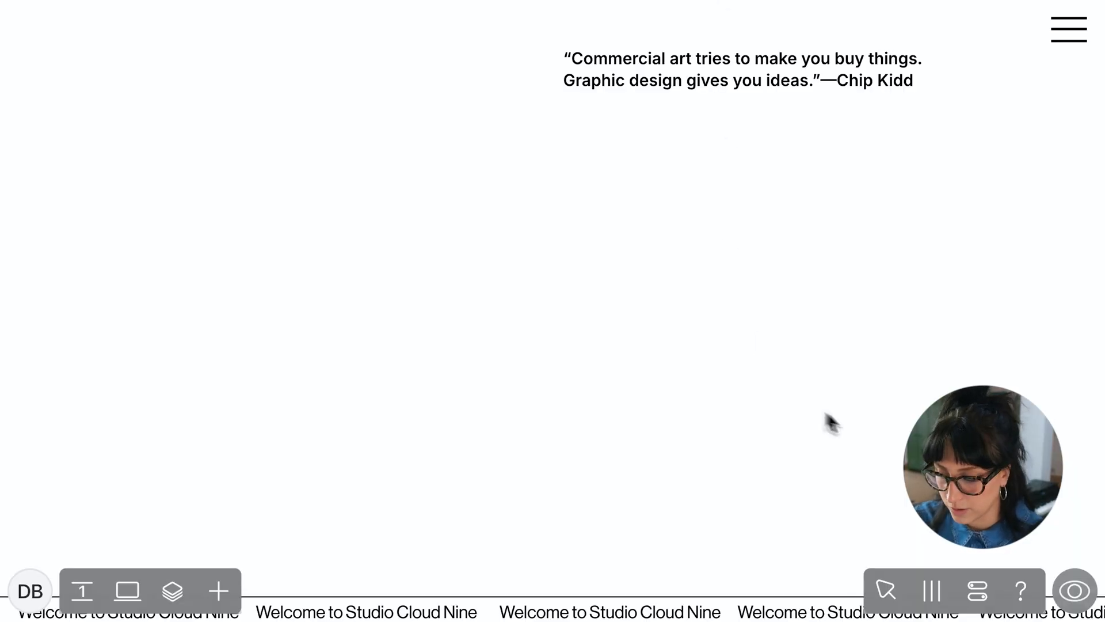
Enable guide snapping and set the layout grid to 4 columns, adjusting the gutter.
click(940, 581)
click(928, 525)
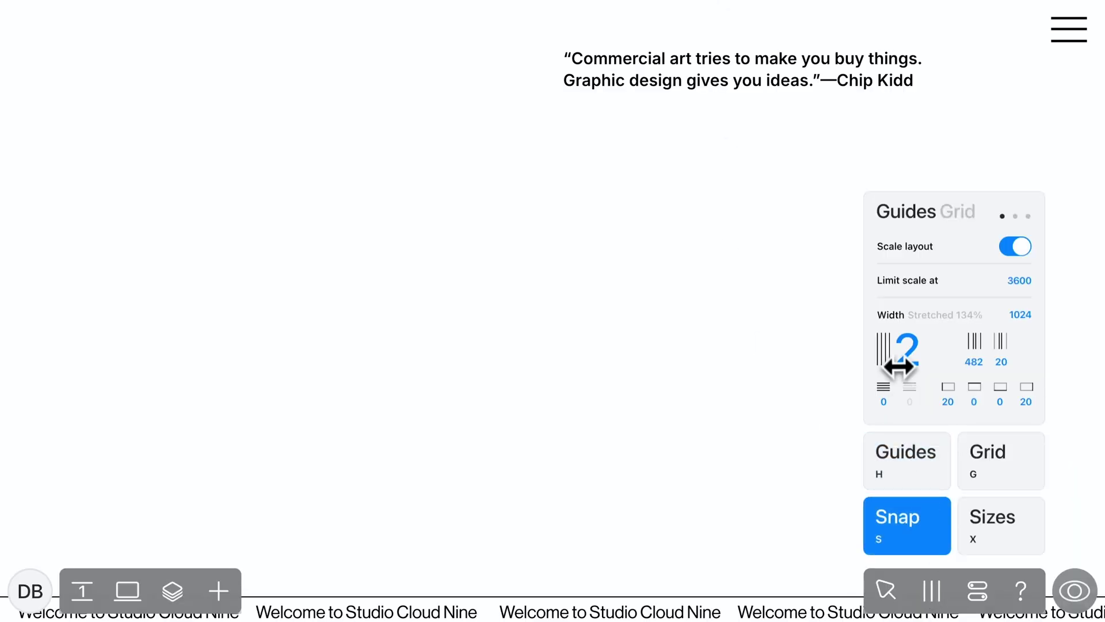
drag(895, 361, 901, 361)
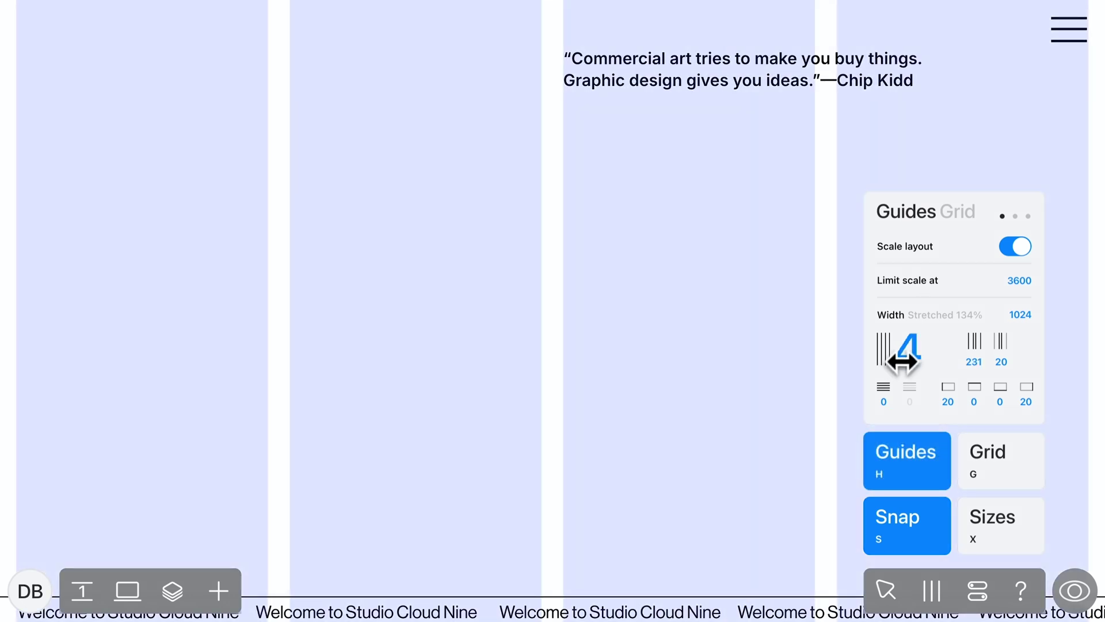
mouse_move(1003, 352)
mouse_down()
mouse_move(982, 355)
mouse_move(1005, 355)
mouse_up()
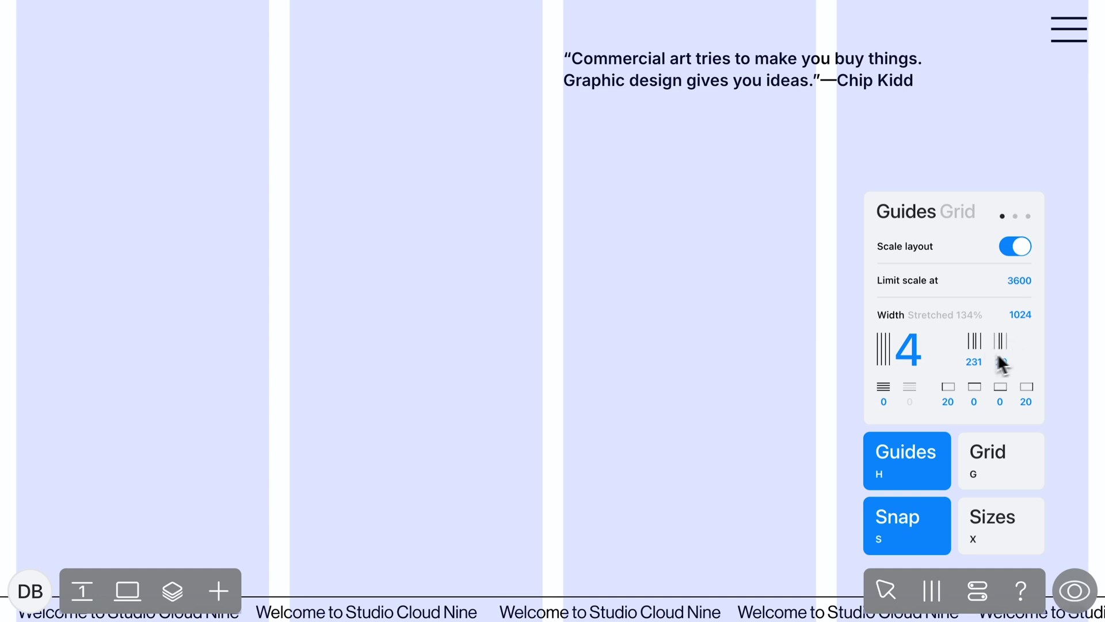
click(571, 385)
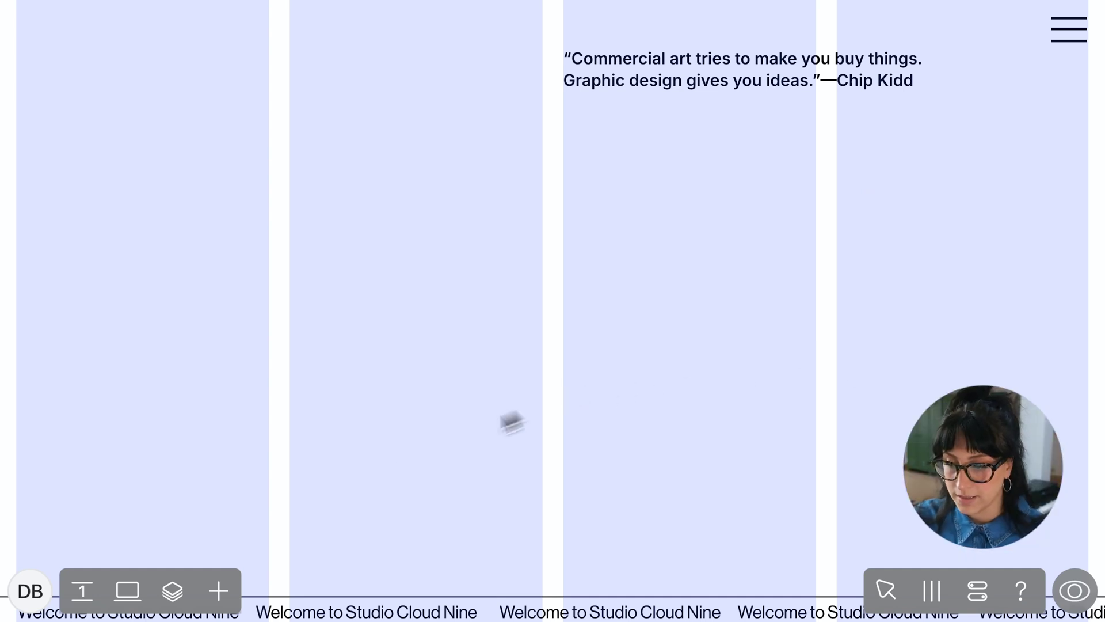
click(219, 591)
Add a picture placeholder and fill it with a white-cloud photo from an Unsplash 'clouds' search.
click(161, 175)
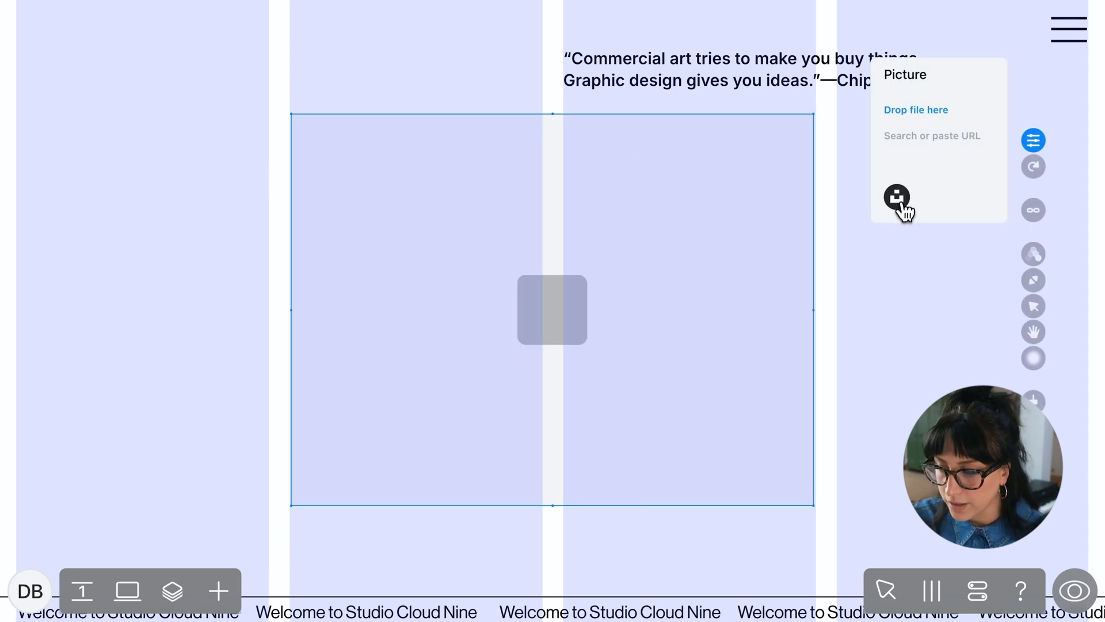
click(898, 199)
text(clouds)
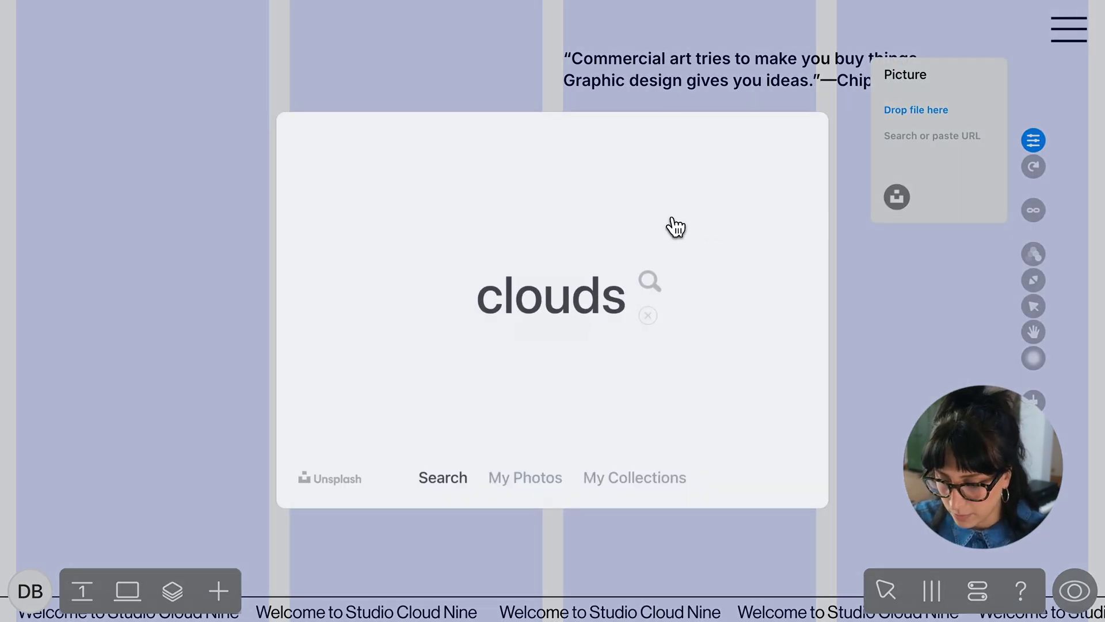
key(Return)
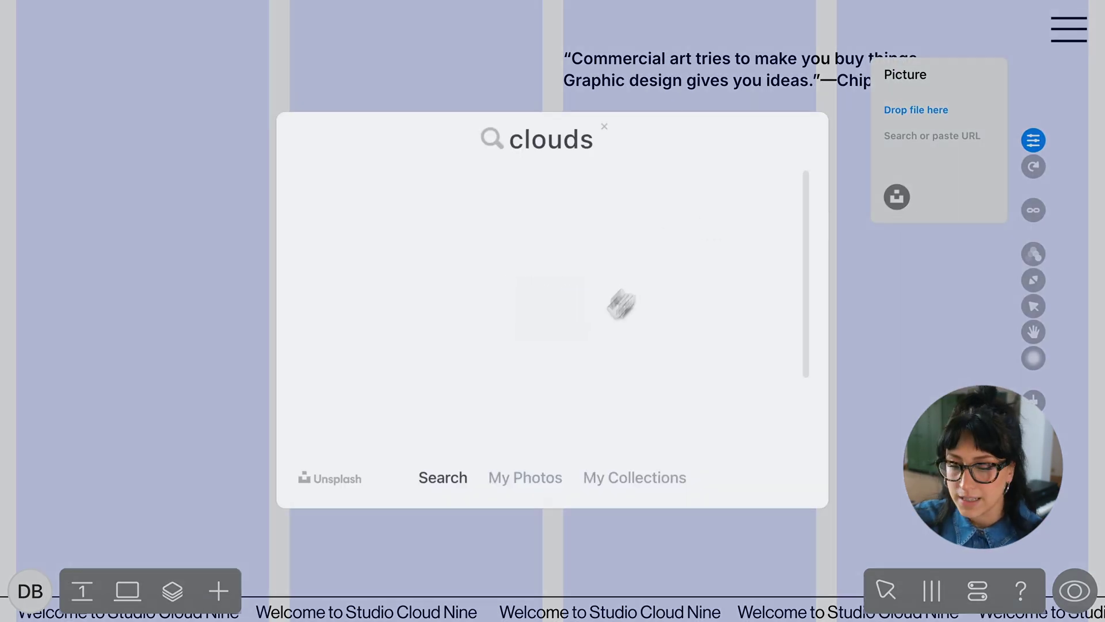
scroll(487, 372, down, 2)
scroll(486, 371, up, 4)
scroll(487, 371, down, 3)
scroll(486, 372, down, 10)
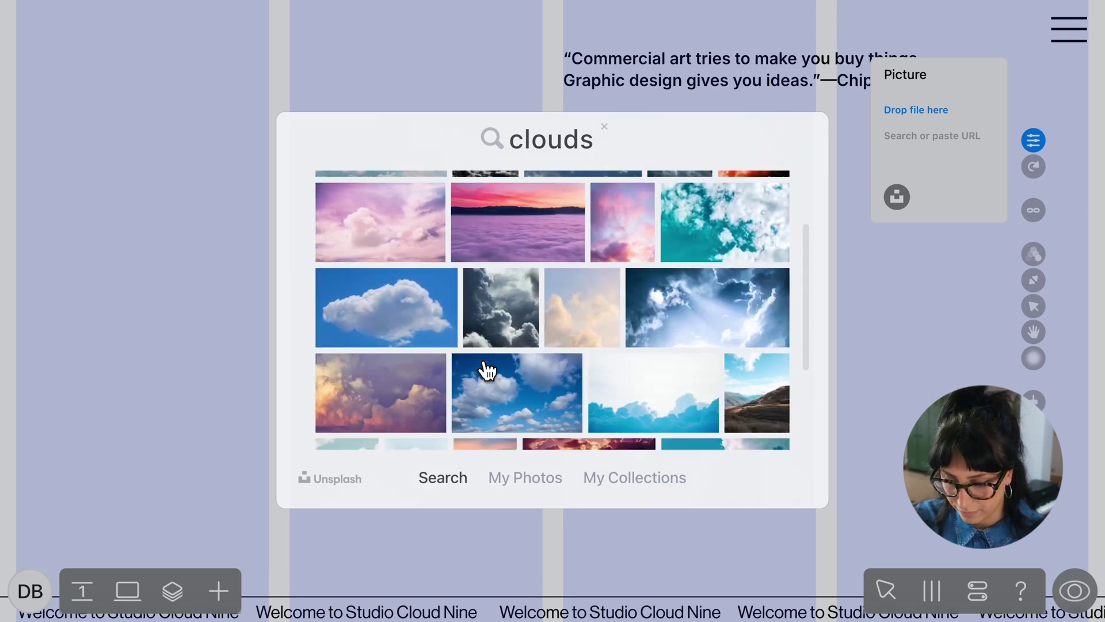
scroll(486, 371, down, 4)
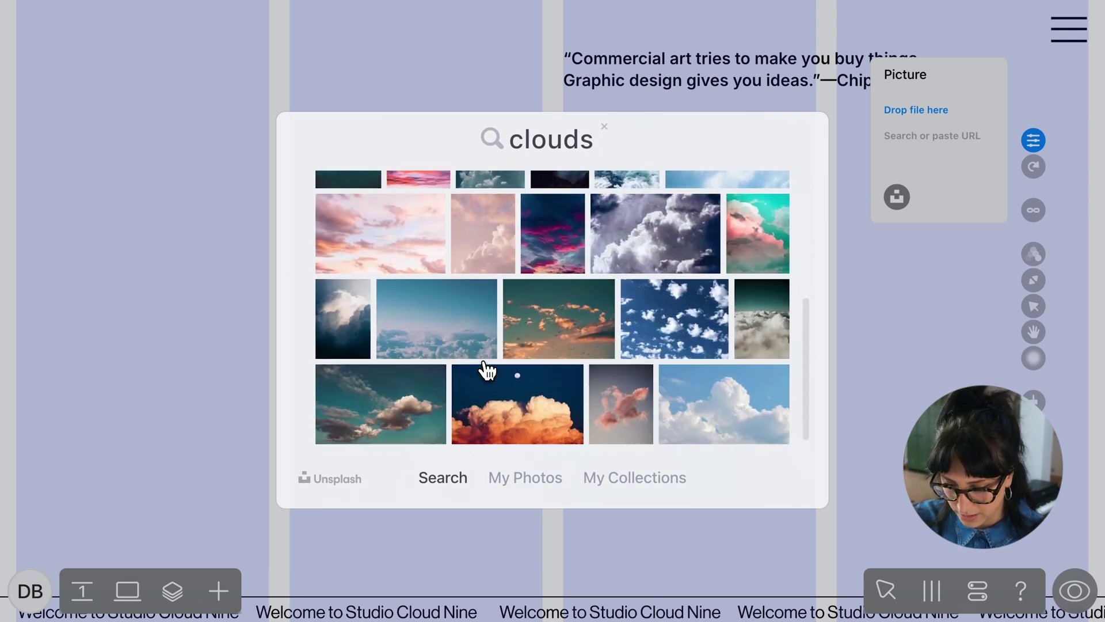
scroll(487, 371, down, 4)
scroll(486, 372, down, 5)
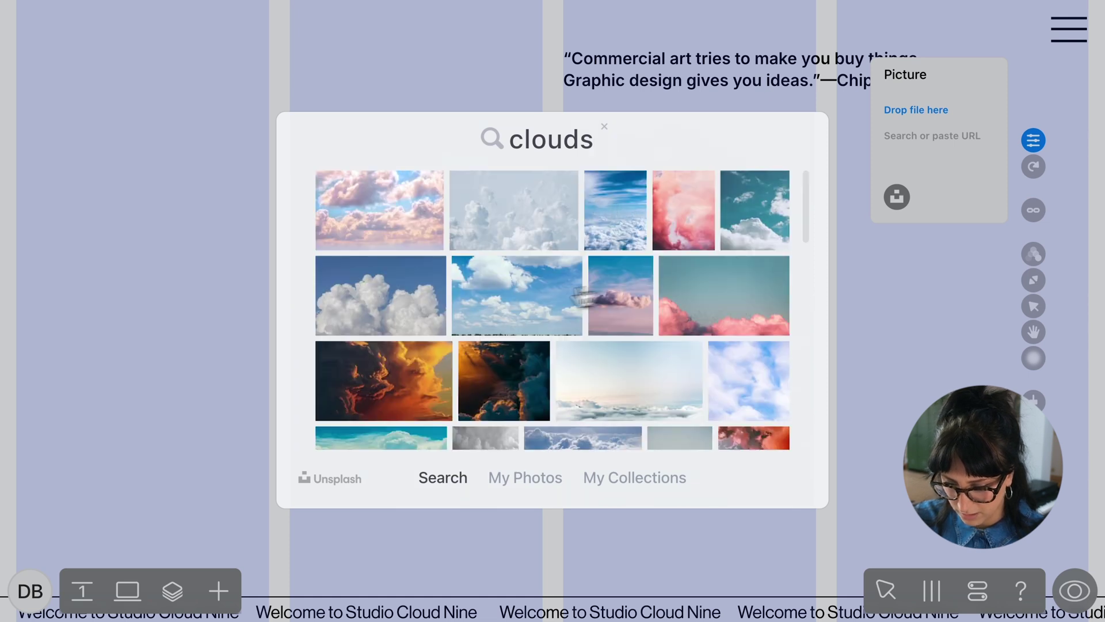
click(390, 302)
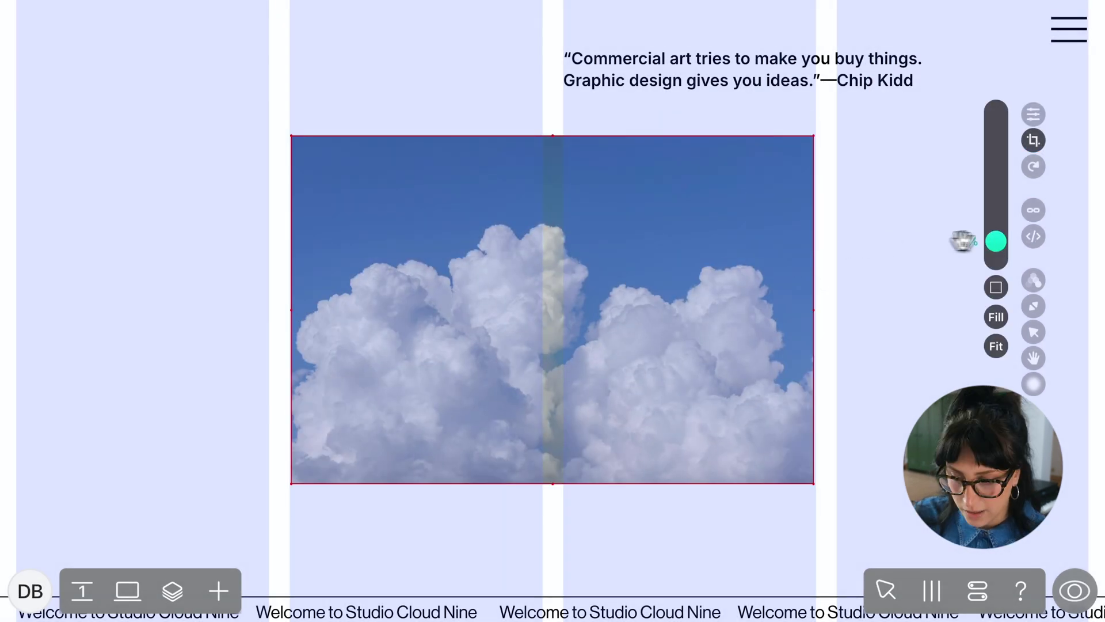
Crop and stretch the cloud photo over the left half, with 26% zoom inside its frame.
drag(994, 240, 996, 230)
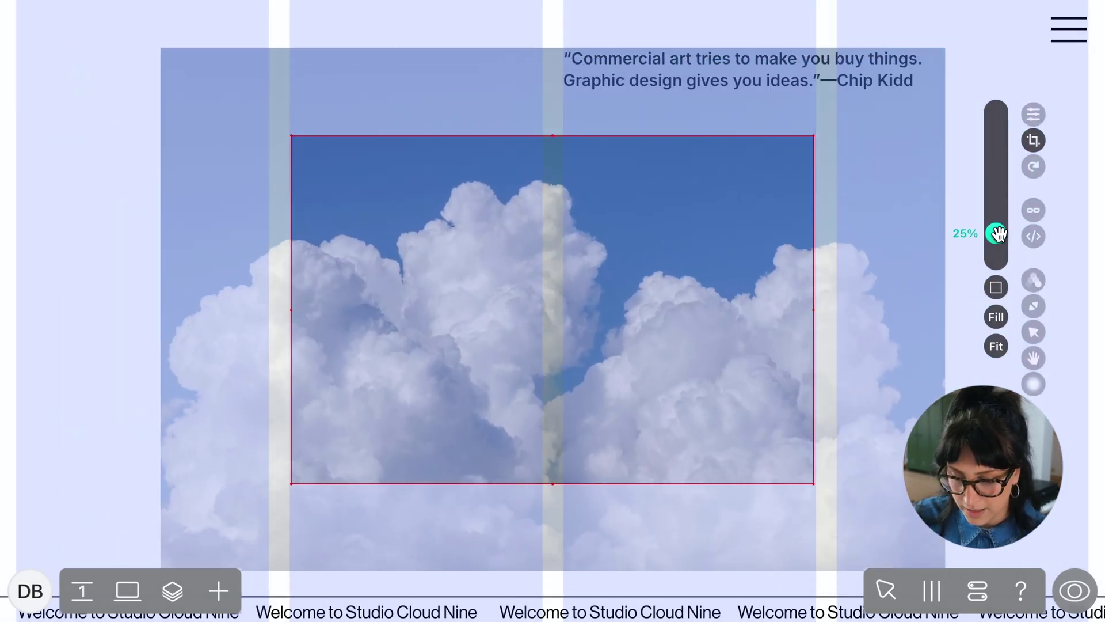
click(481, 336)
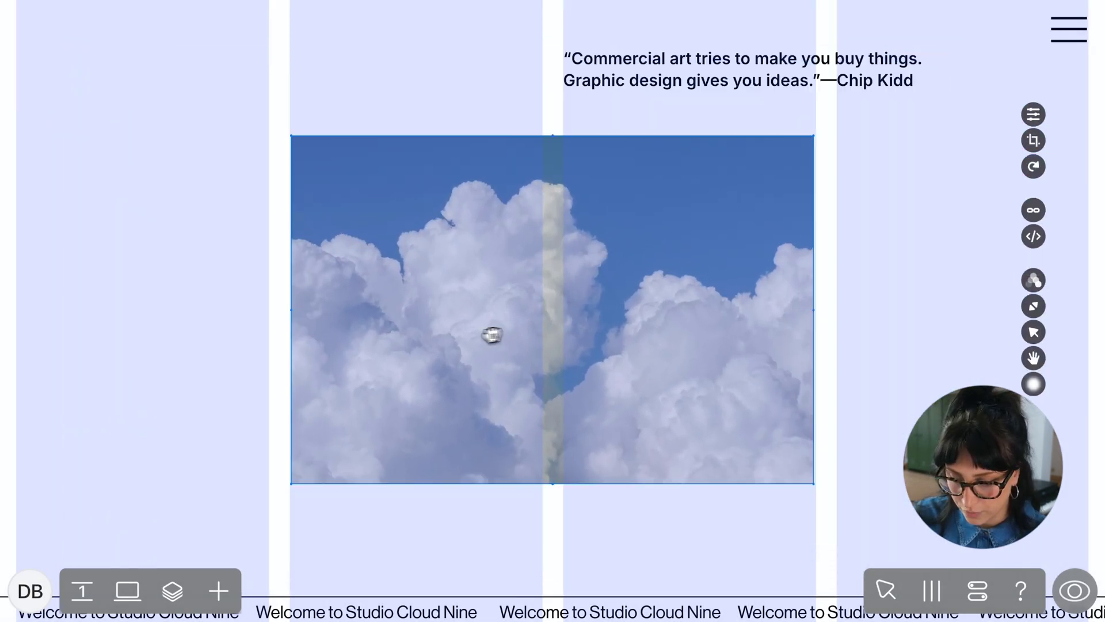
drag(469, 347, 198, 216)
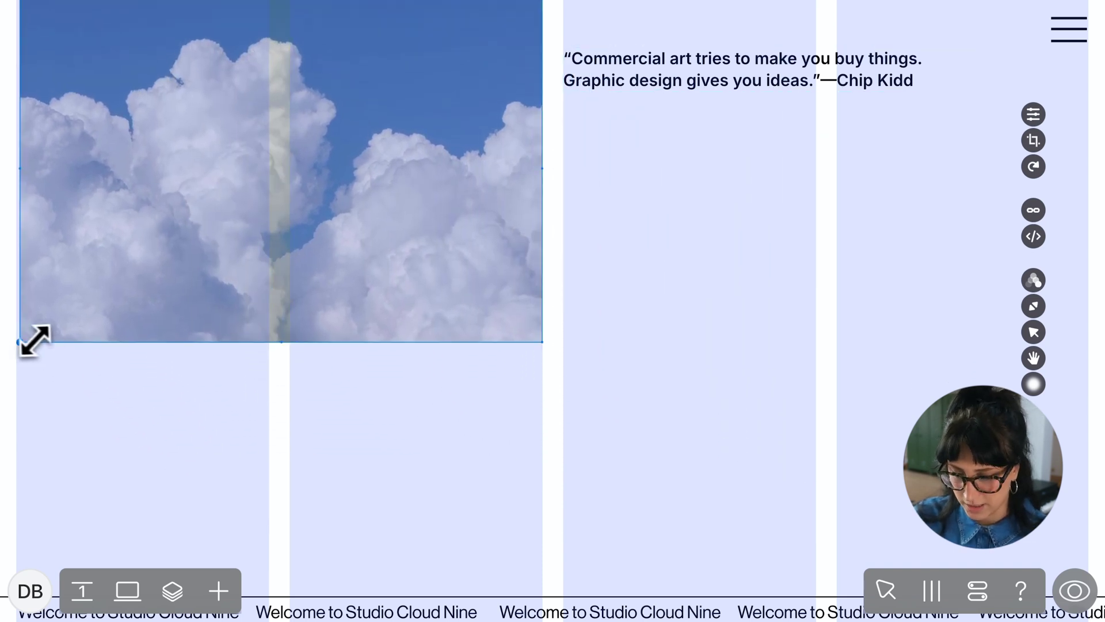
drag(20, 342, 4, 465)
click(1033, 140)
drag(994, 222, 994, 233)
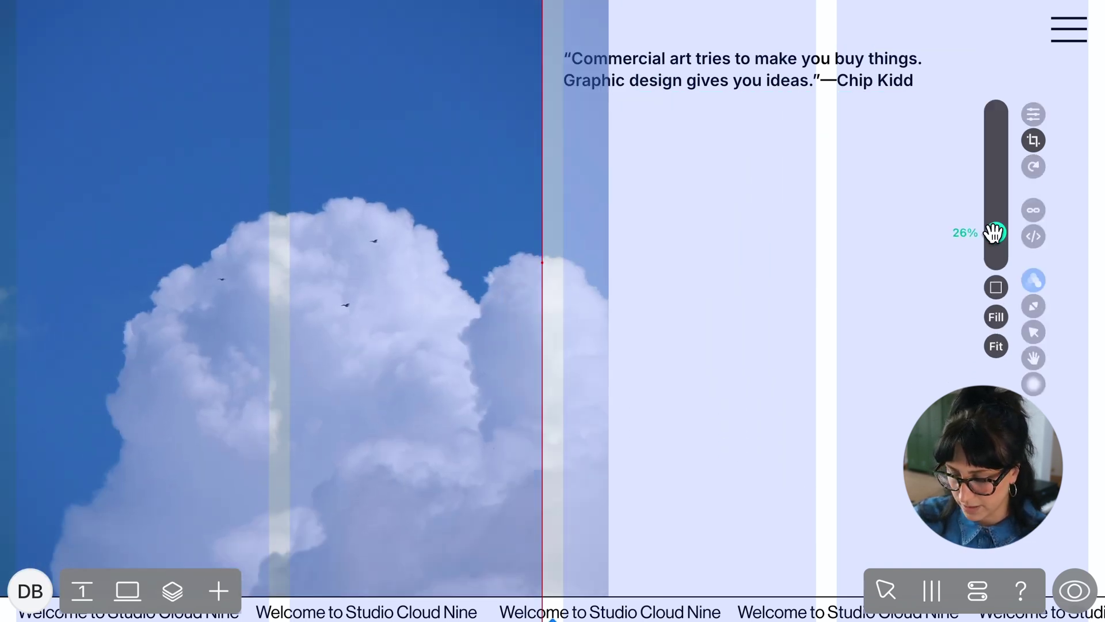
drag(528, 286, 472, 289)
click(617, 301)
Add a left-column rectangle layered below bg-img and set the photo's opacity to 79.
click(219, 590)
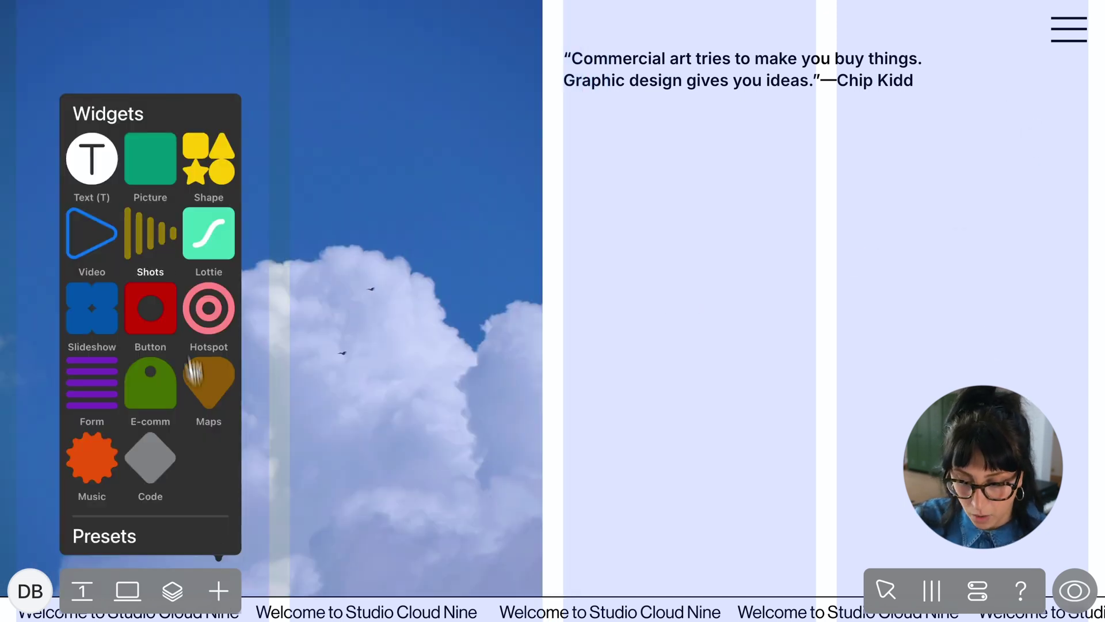
click(202, 178)
drag(638, 191, 375, 71)
drag(20, 382, 3, 593)
click(173, 591)
drag(172, 431, 168, 461)
click(1034, 115)
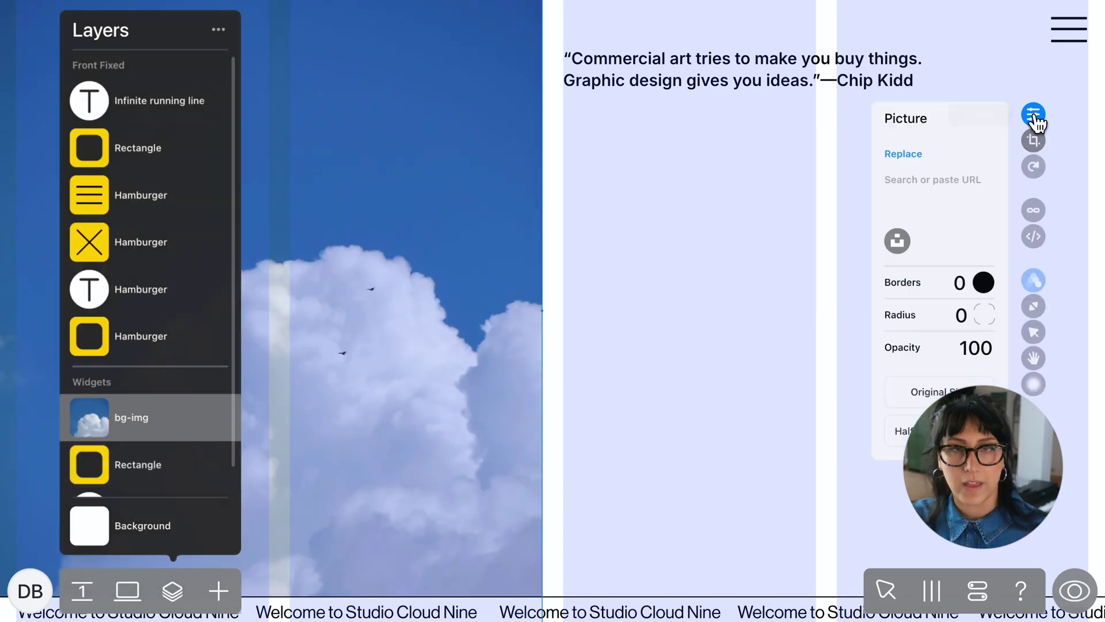
drag(968, 344, 971, 383)
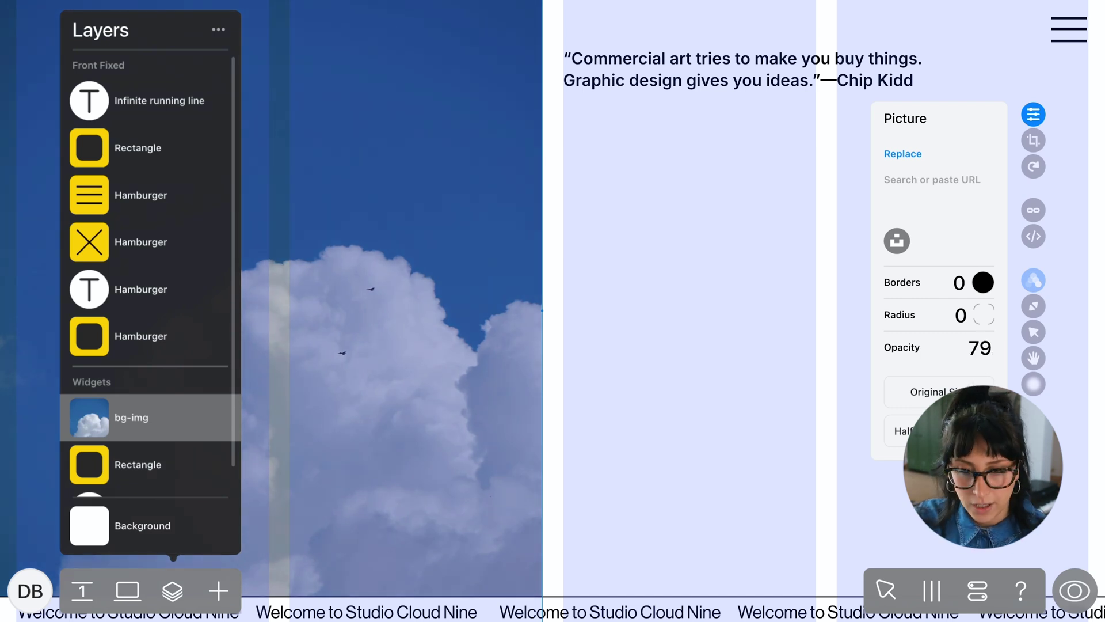
click(627, 264)
click(634, 262)
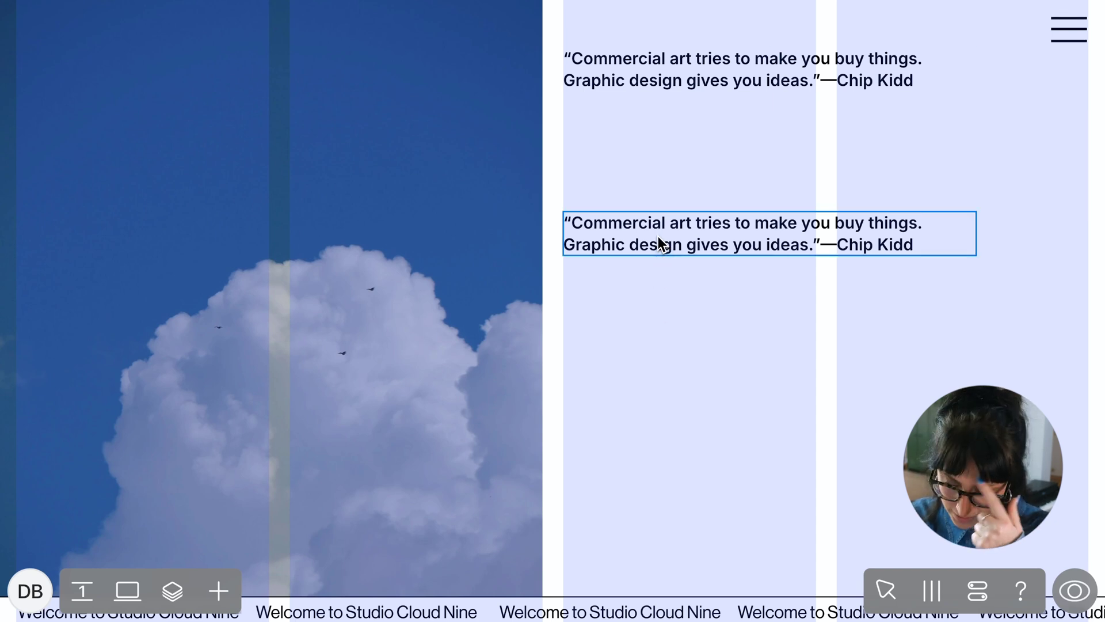
Rewrite the copied quote as LinkedIn, Instagram, Facebook lines, narrow it and move it bottom-left.
drag(657, 236, 657, 279)
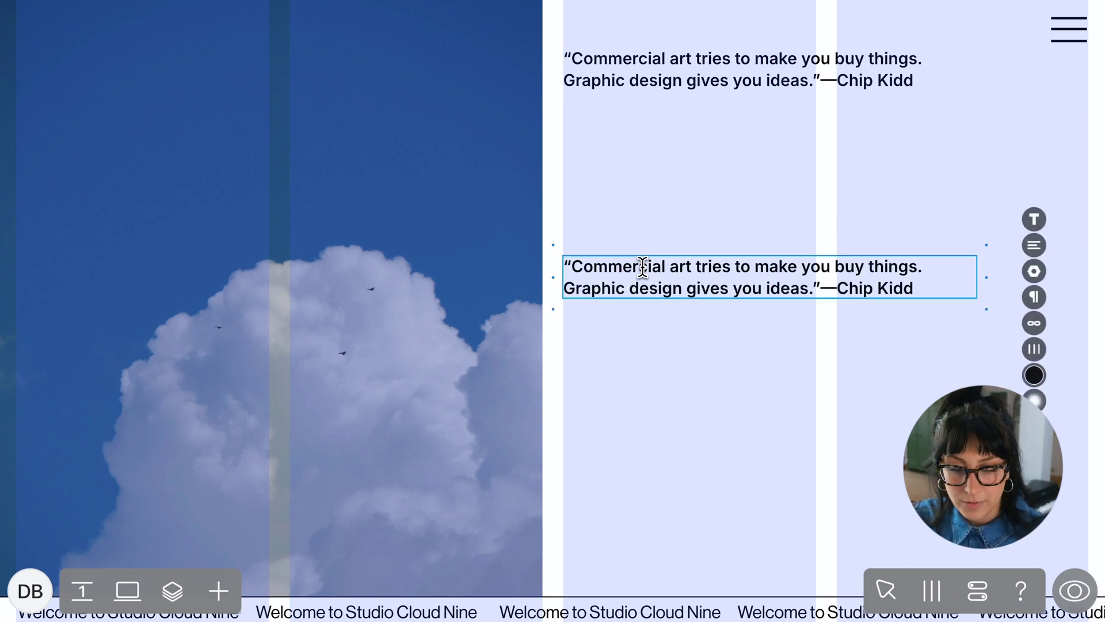
double_click(642, 266)
text(L)
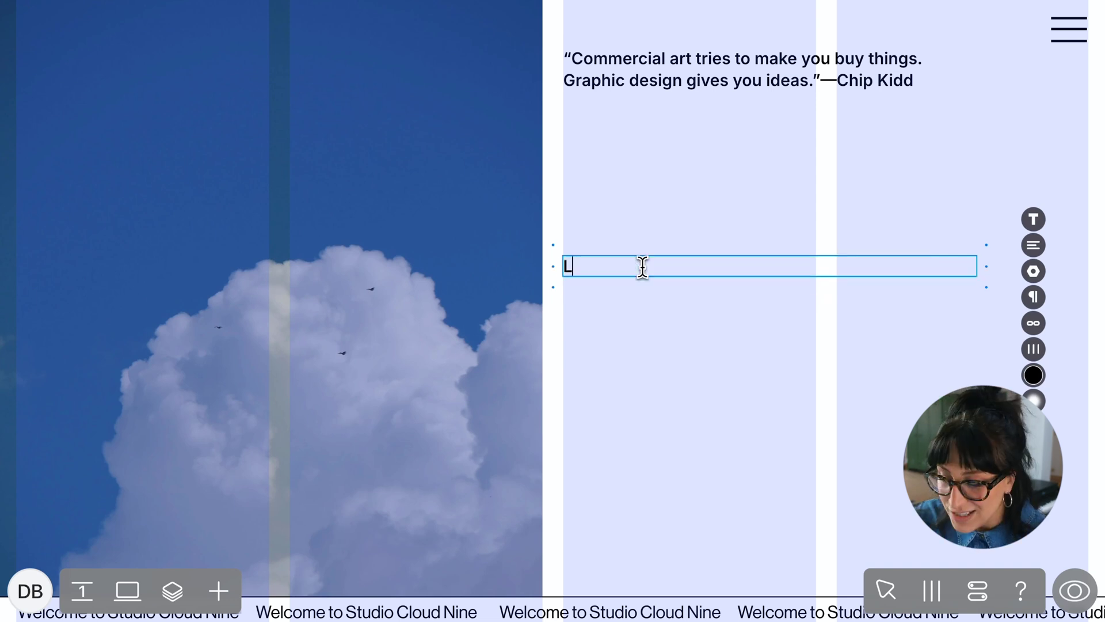
text(inkedIn)
key(Return)
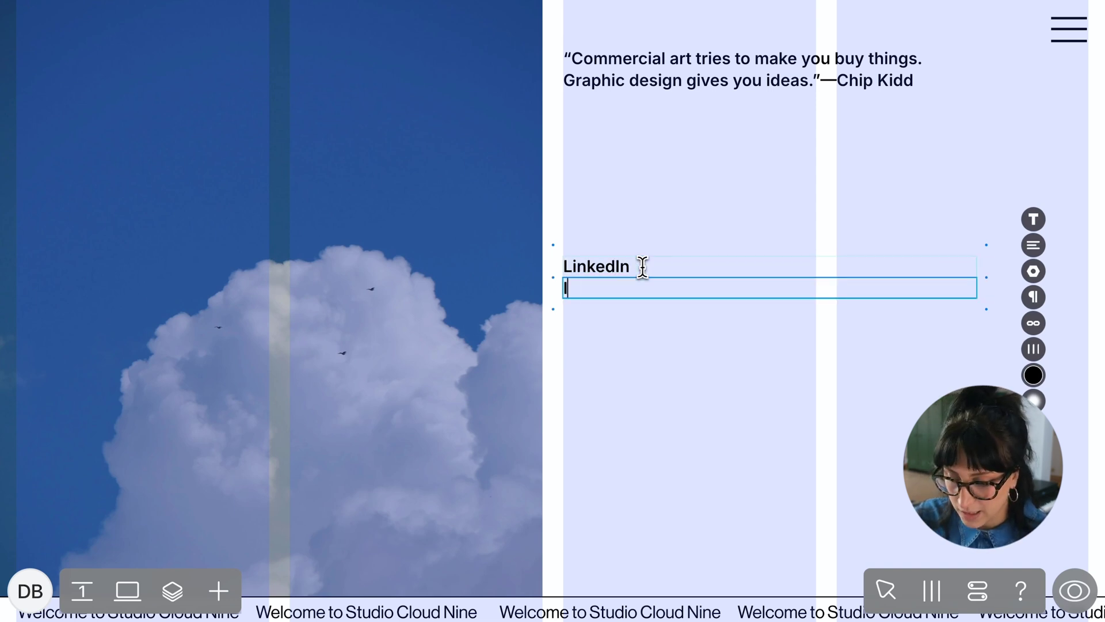
text(Instagram)
key(Return)
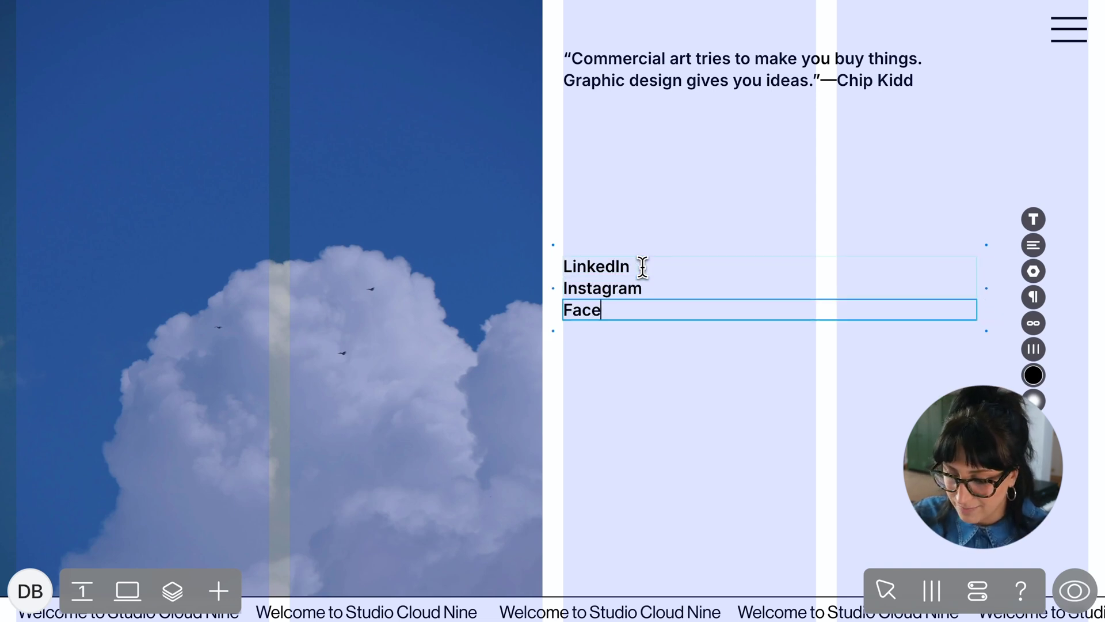
text(Facebook)
key(Escape)
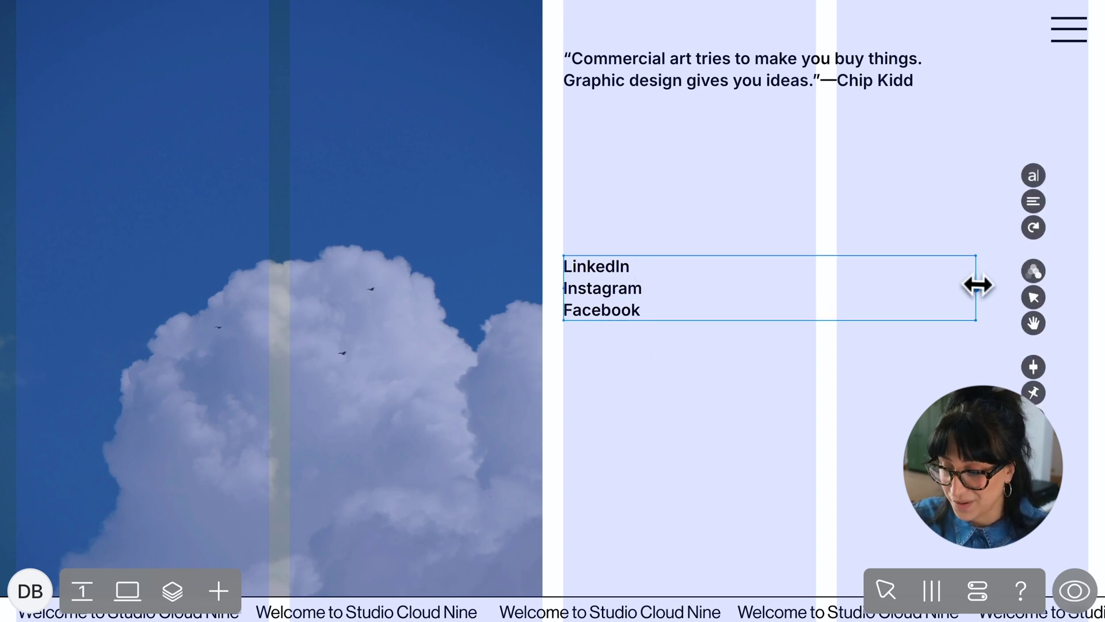
drag(977, 288, 669, 288)
drag(610, 270, 57, 497)
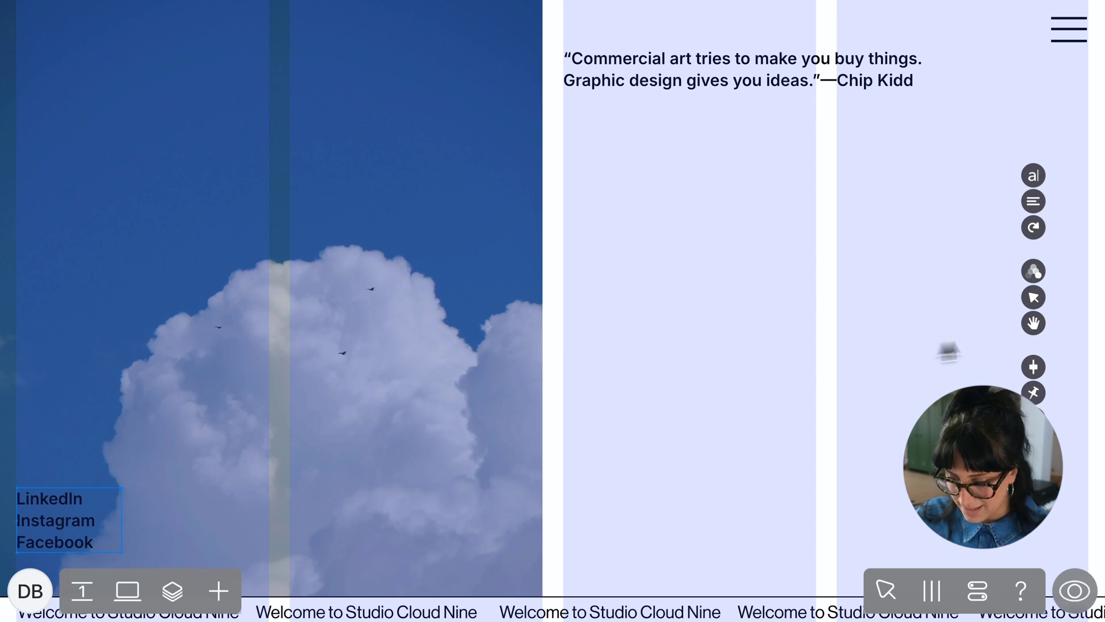
Fix the social links list to the screen's bottom-left corner.
click(1037, 395)
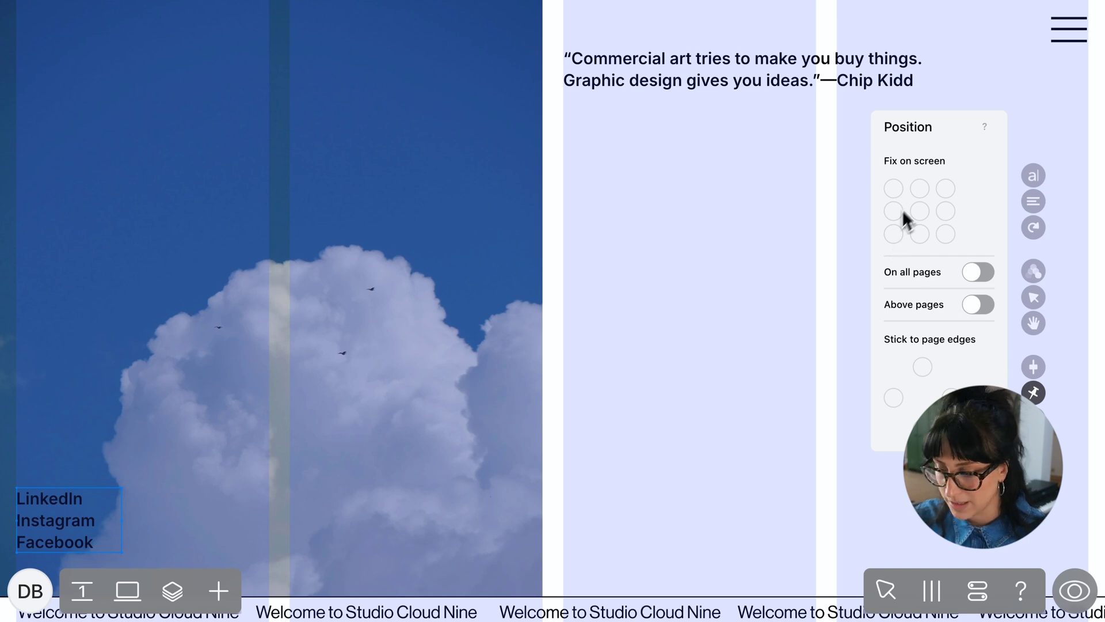
click(893, 235)
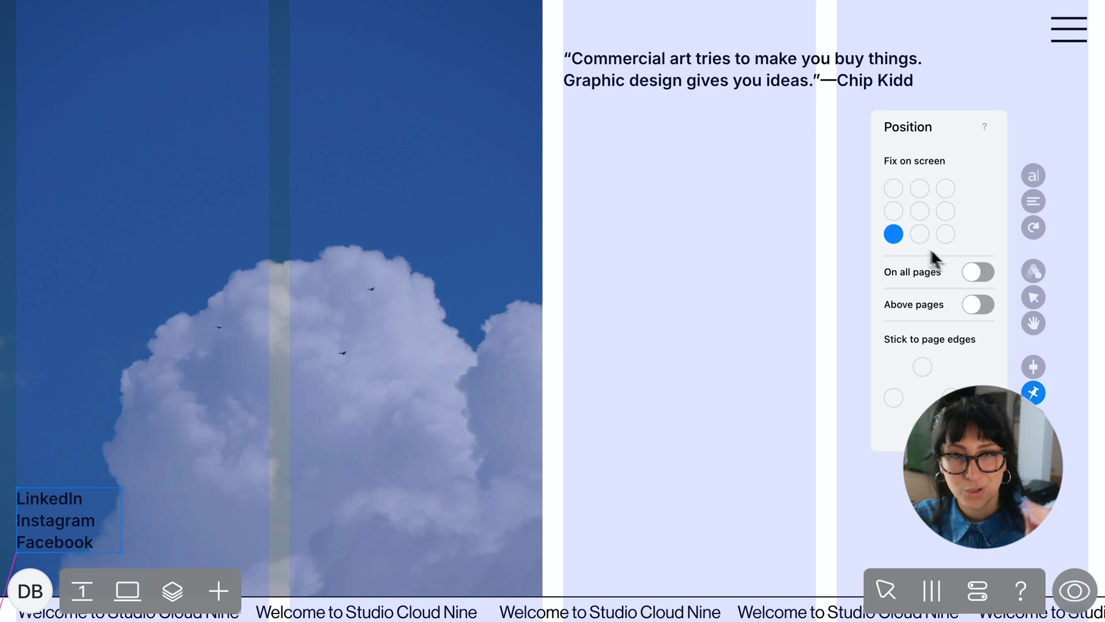
click(690, 364)
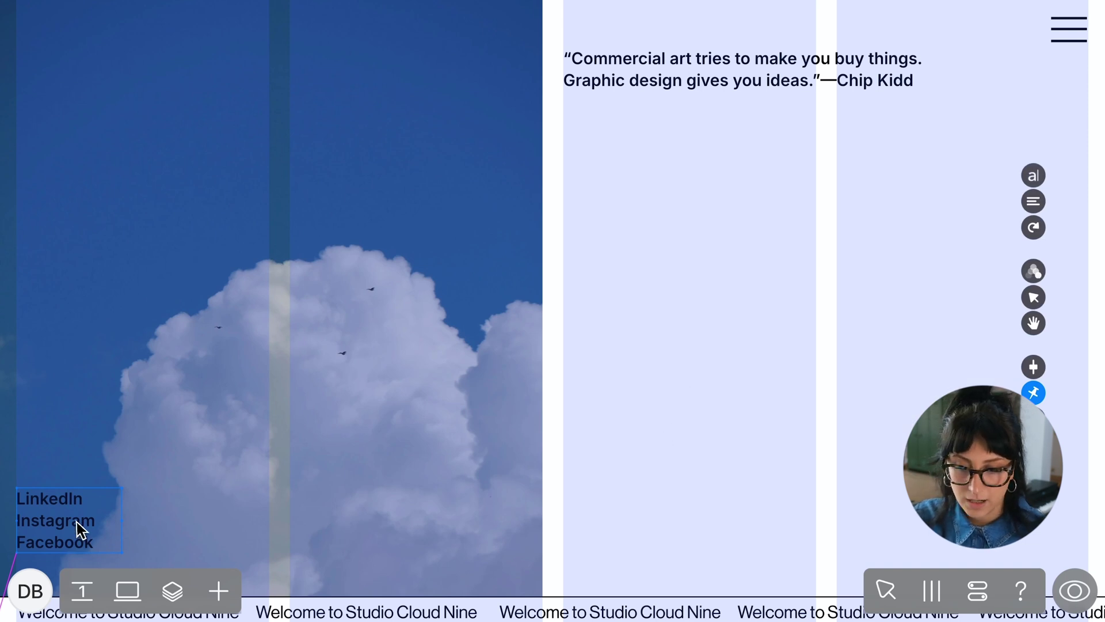
Link the LinkedIn line to linkedin.com, replacing its old link target.
click(50, 501)
double_click(56, 499)
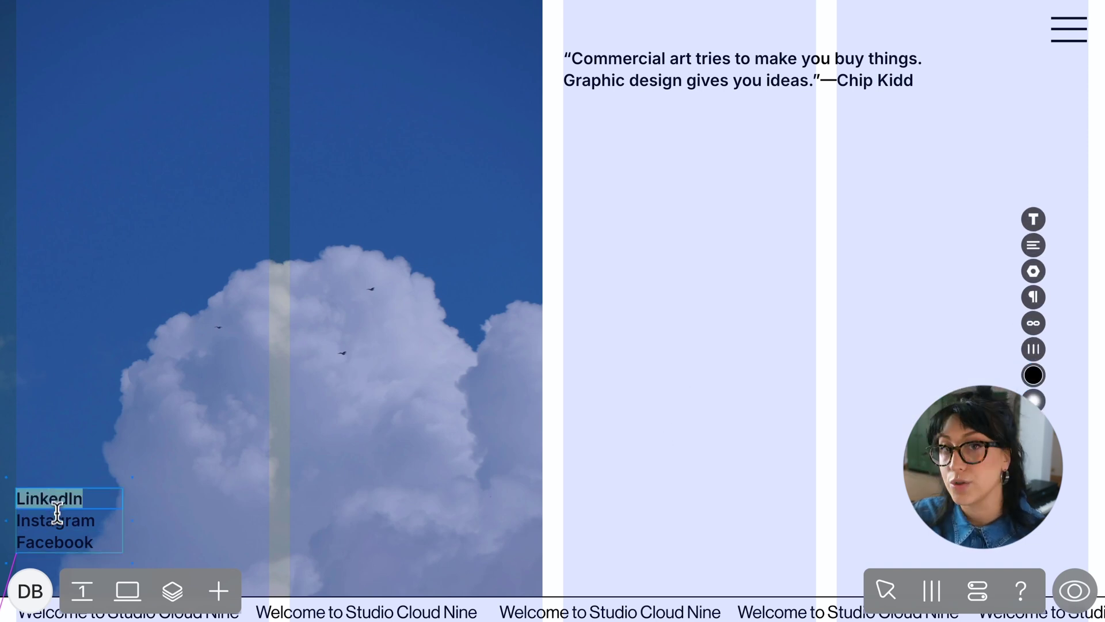
double_click(57, 518)
double_click(57, 543)
double_click(61, 498)
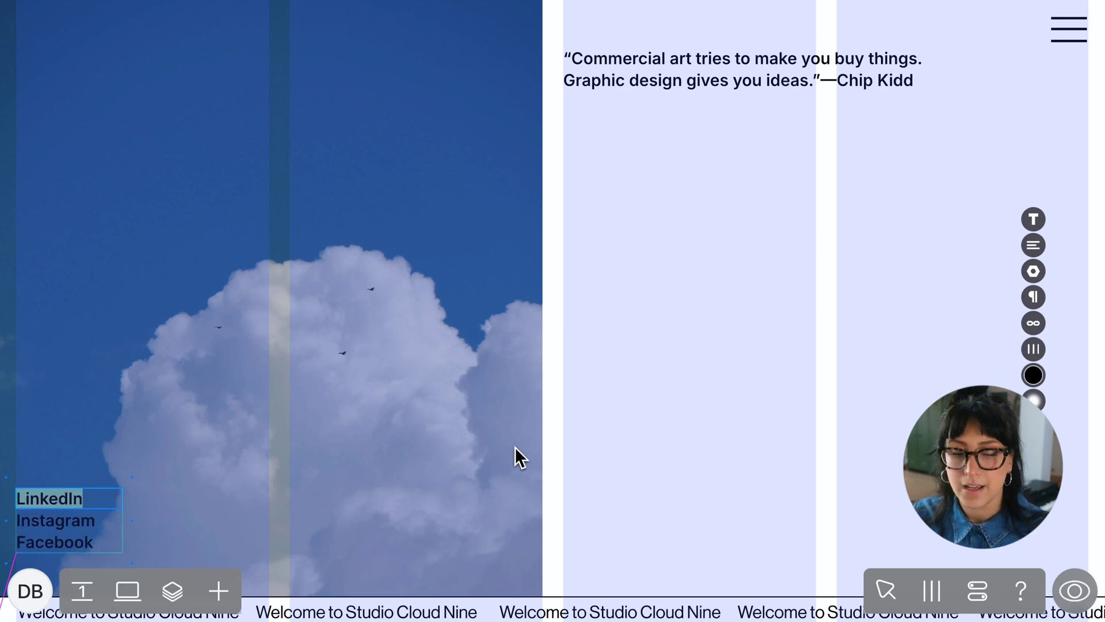
double_click(80, 520)
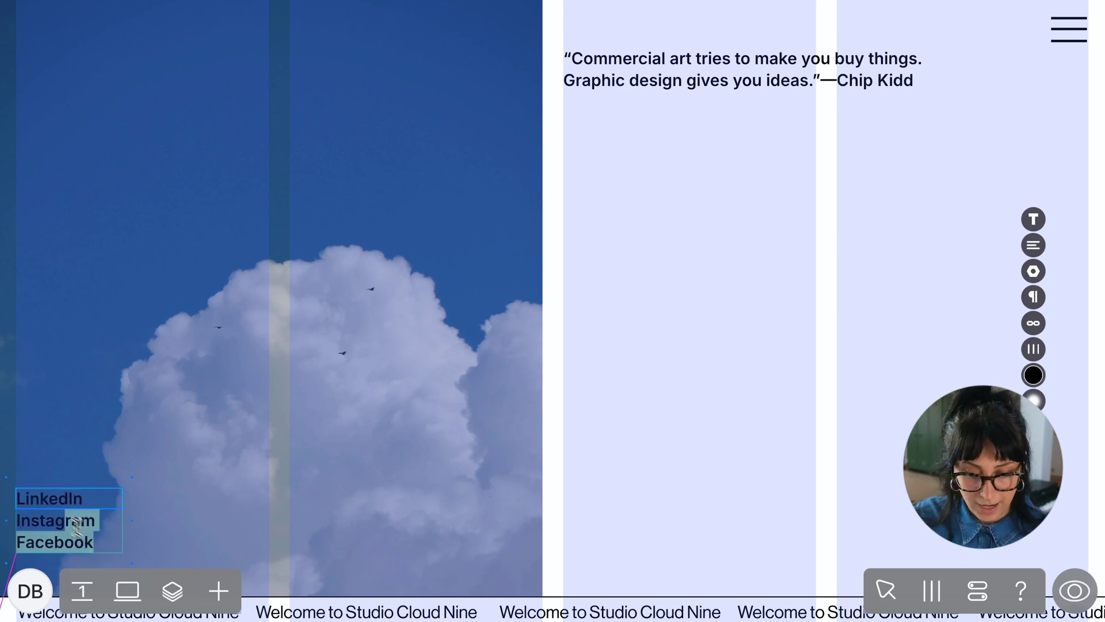
click(42, 510)
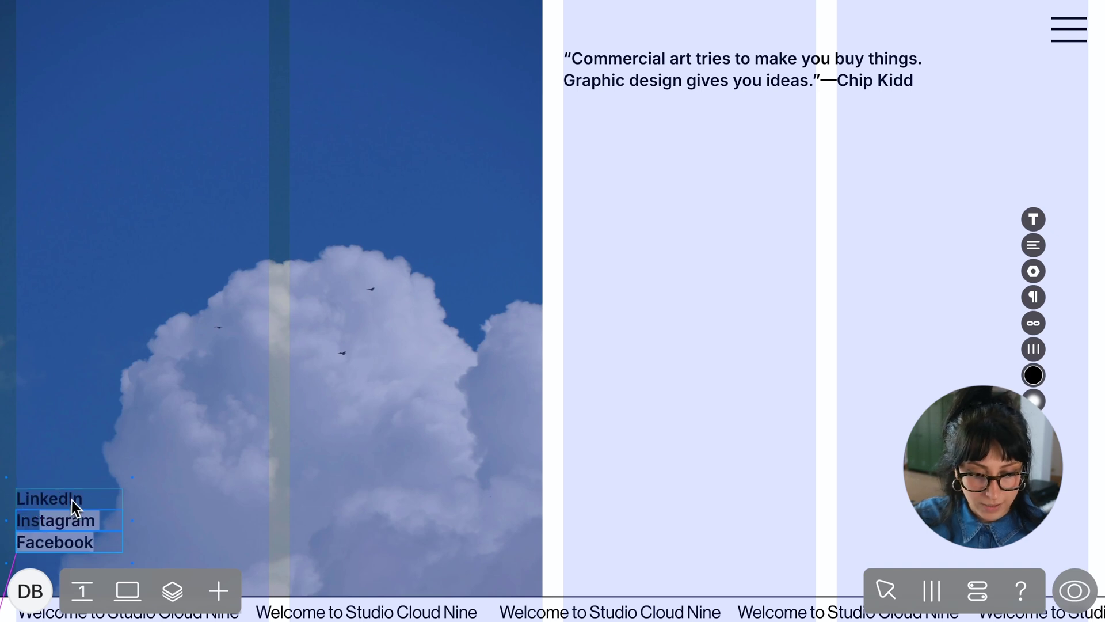
double_click(61, 498)
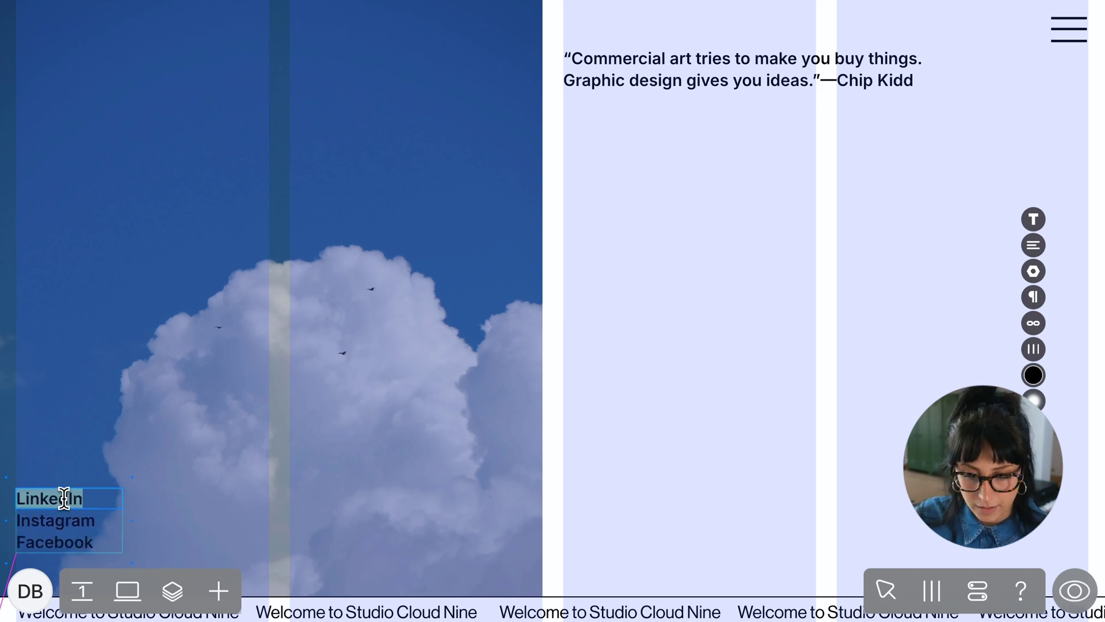
click(1031, 328)
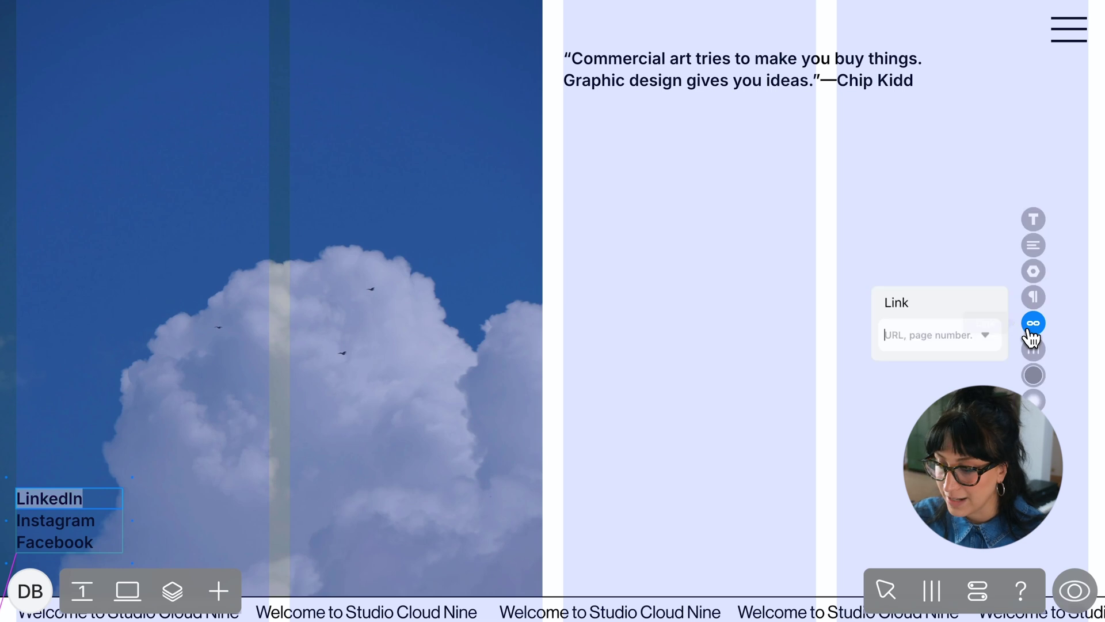
click(970, 335)
text(1)
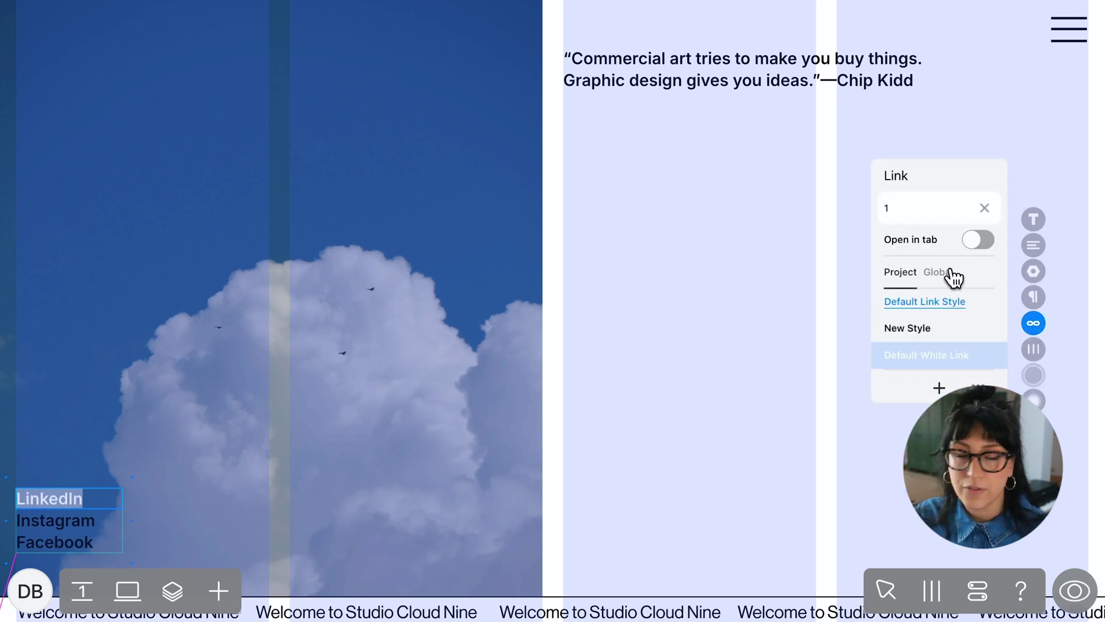
key(BackSpace)
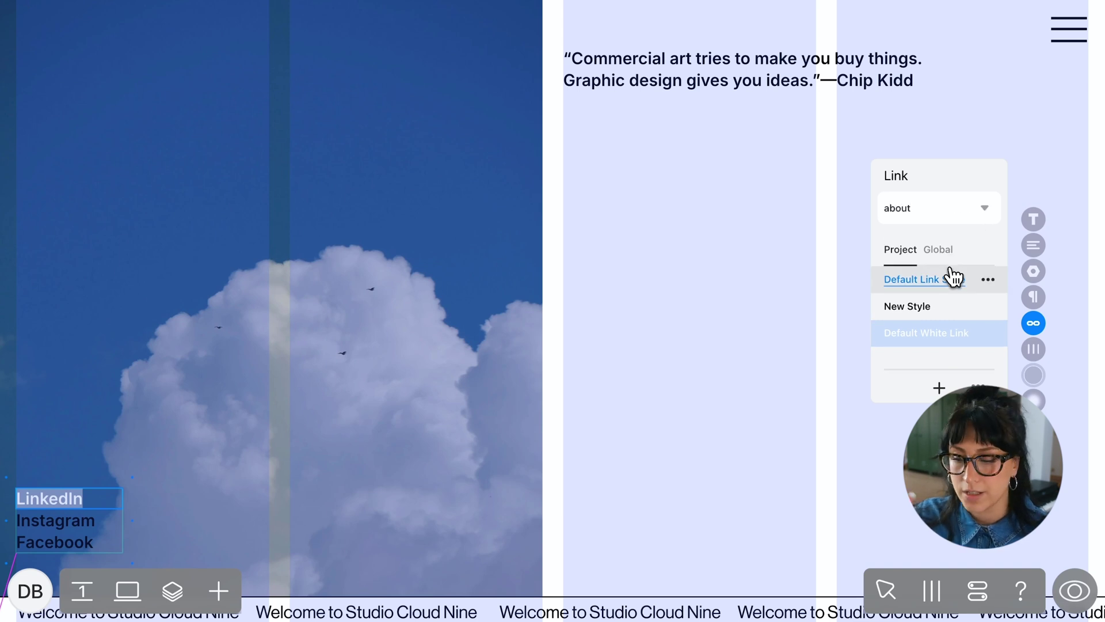
key(BackSpace)
key(BackSpace)
key(BackSpace)
key(BackSpace)
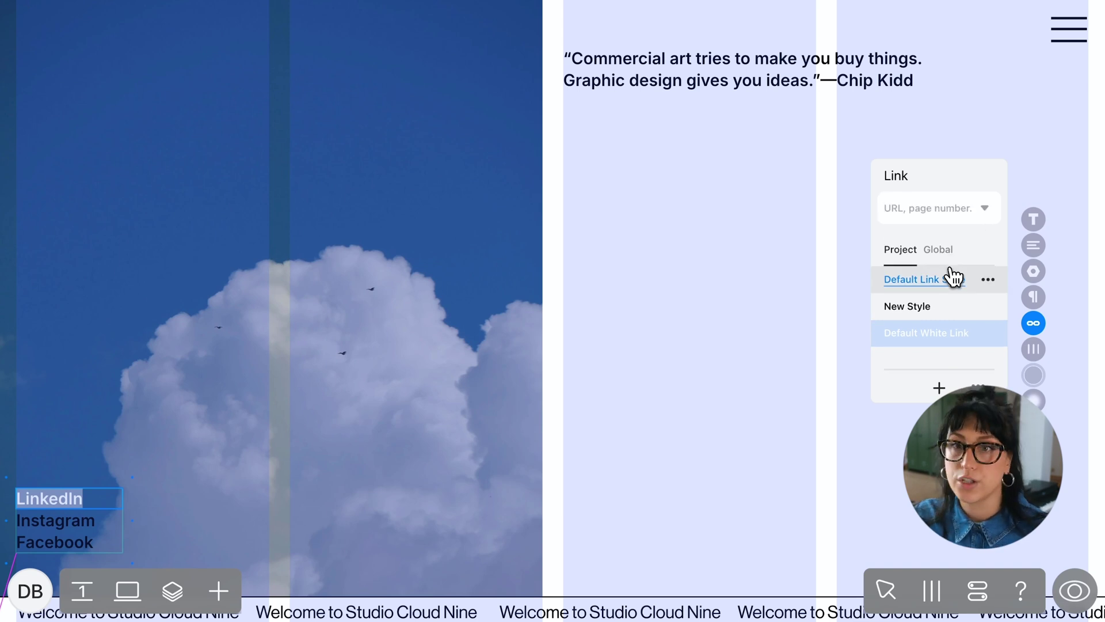
text(linkedin.com)
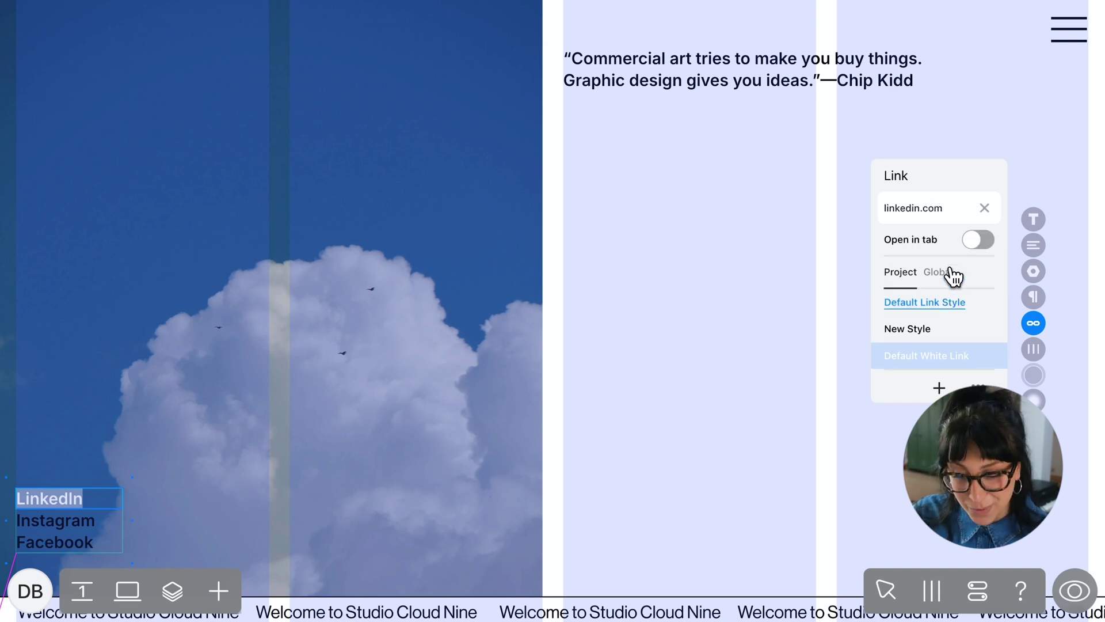
Link Instagram to instagram.com and Facebook to facebook.com.
click(621, 385)
double_click(35, 521)
click(1033, 322)
text(instagram.com)
click(760, 382)
double_click(55, 543)
click(1034, 323)
text(facebook.com)
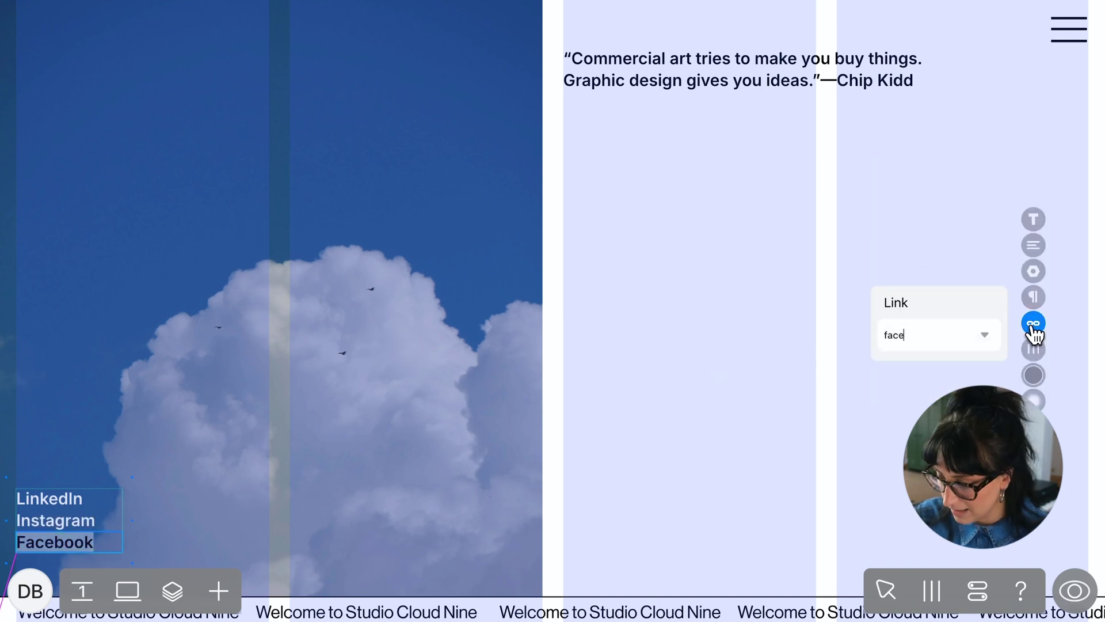
click(809, 344)
click(766, 346)
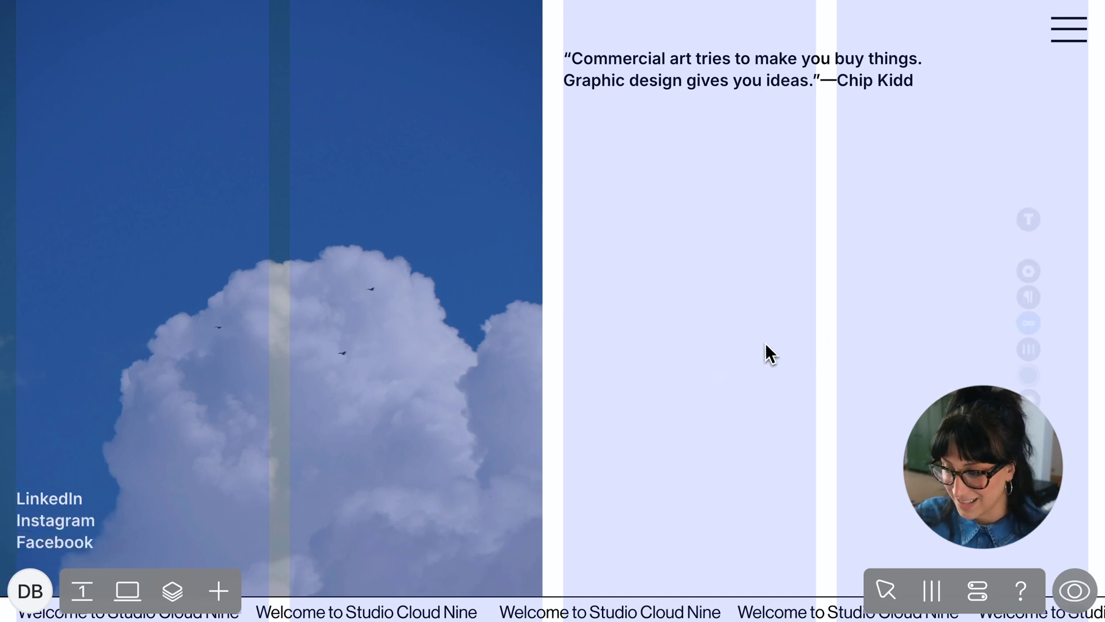
Add a 'Cloud Nine Studio' text block and make its text white.
click(219, 590)
click(103, 172)
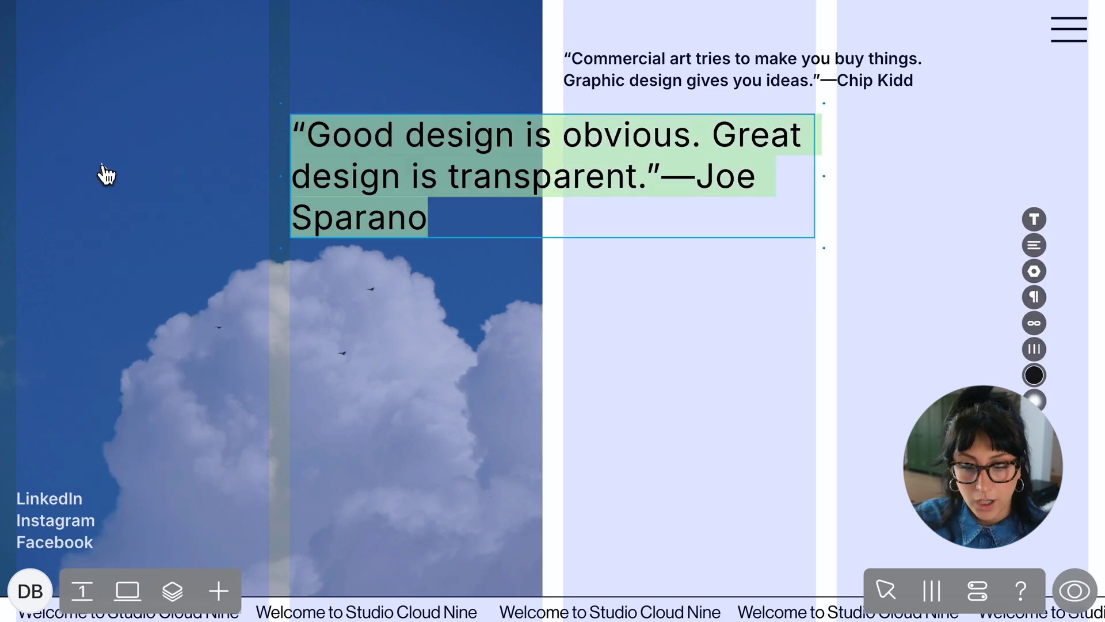
text(Clou)
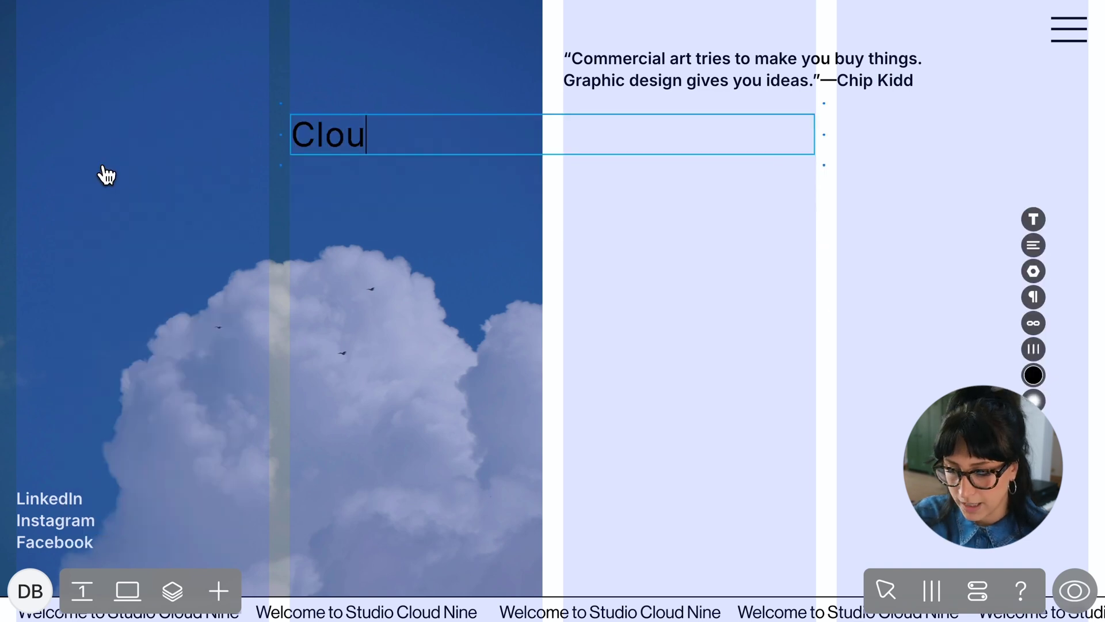
text(d Nine Studio)
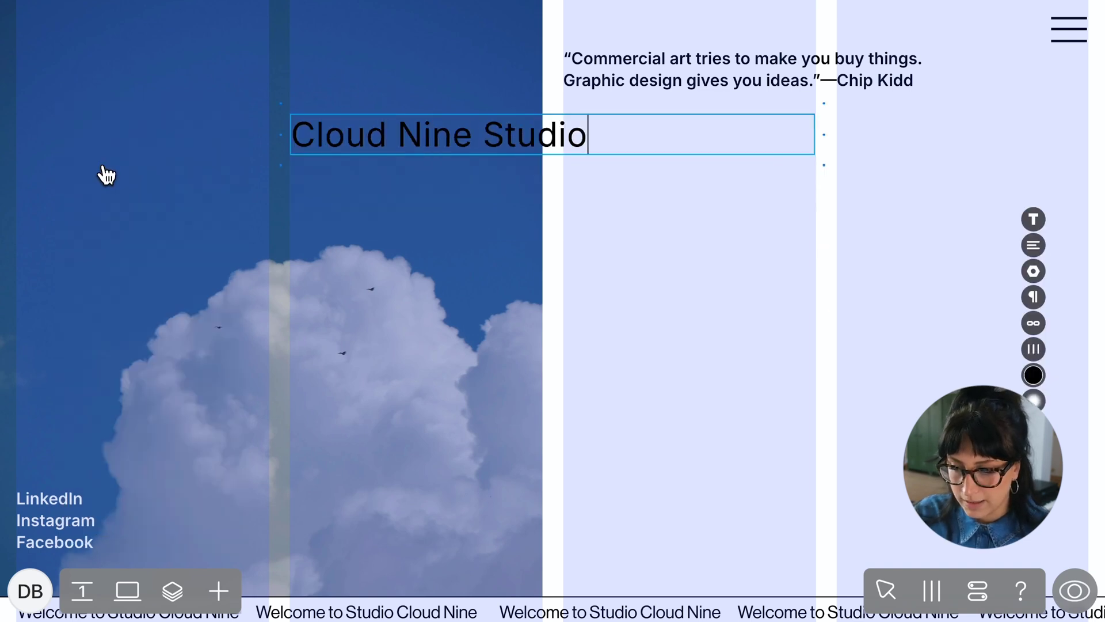
triple_click(435, 134)
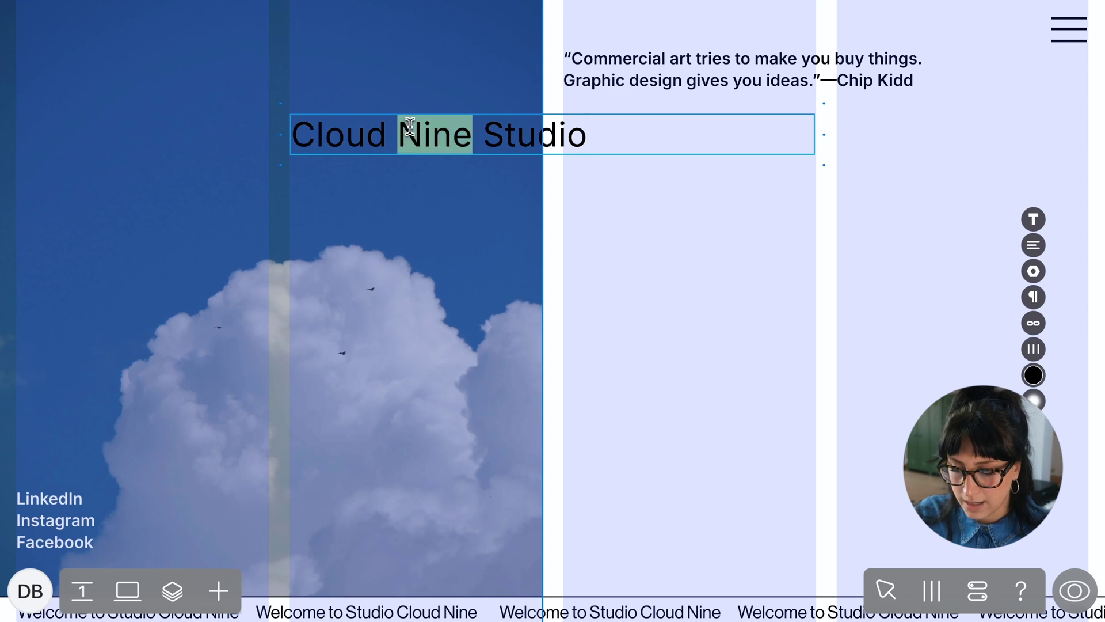
click(1033, 375)
drag(883, 375, 876, 266)
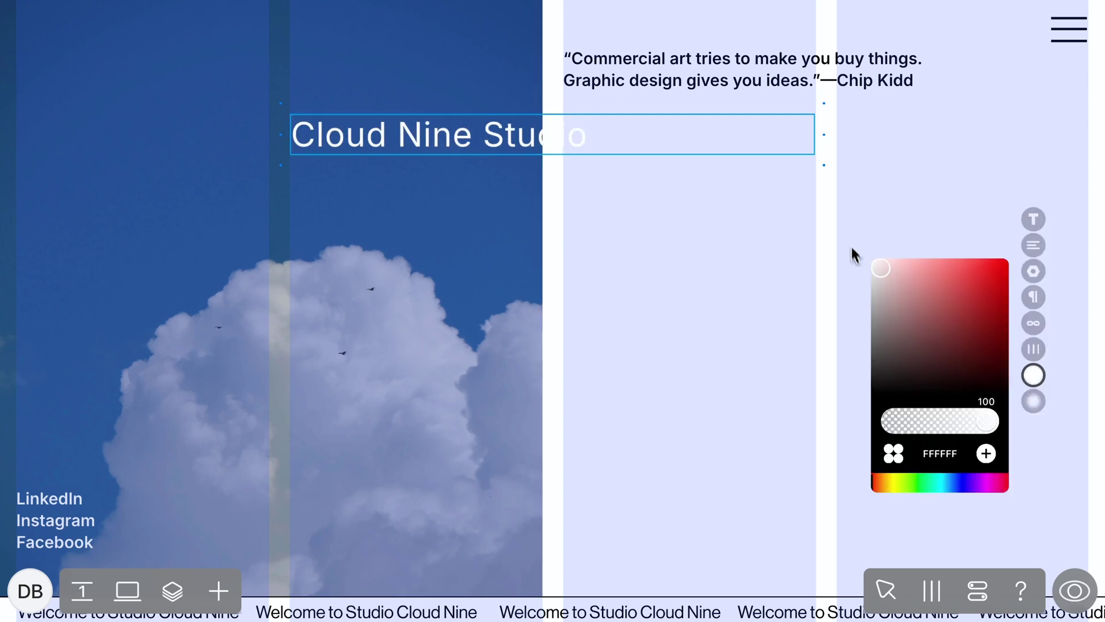
Set the title's font size and line height to 96, widened to read Cloud Nine / Studio.
click(1033, 219)
text(96)
key(Return)
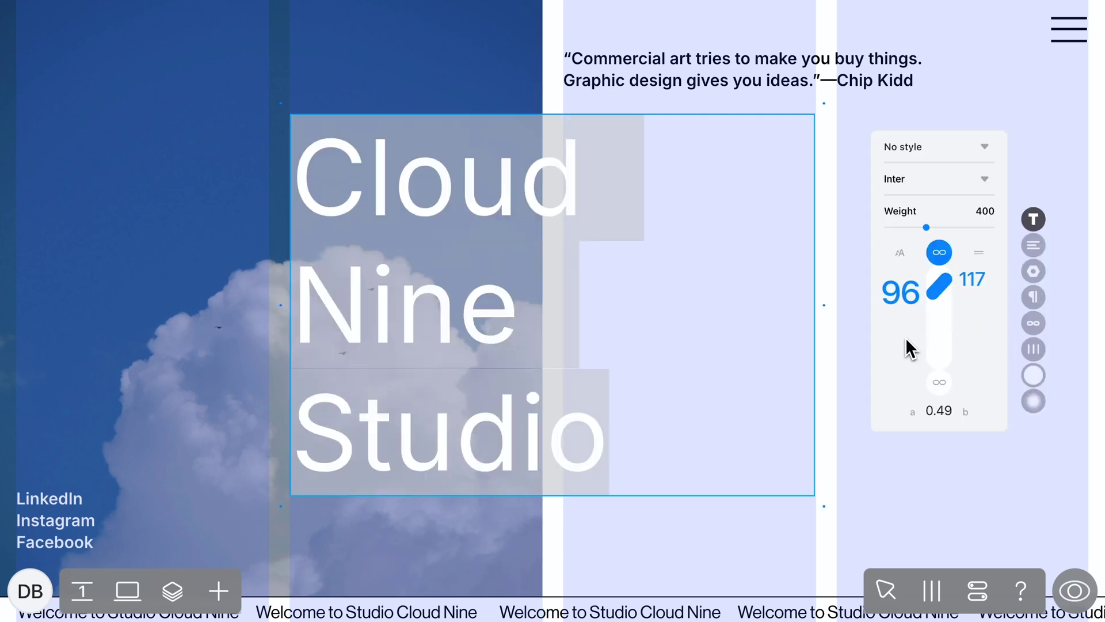
click(943, 255)
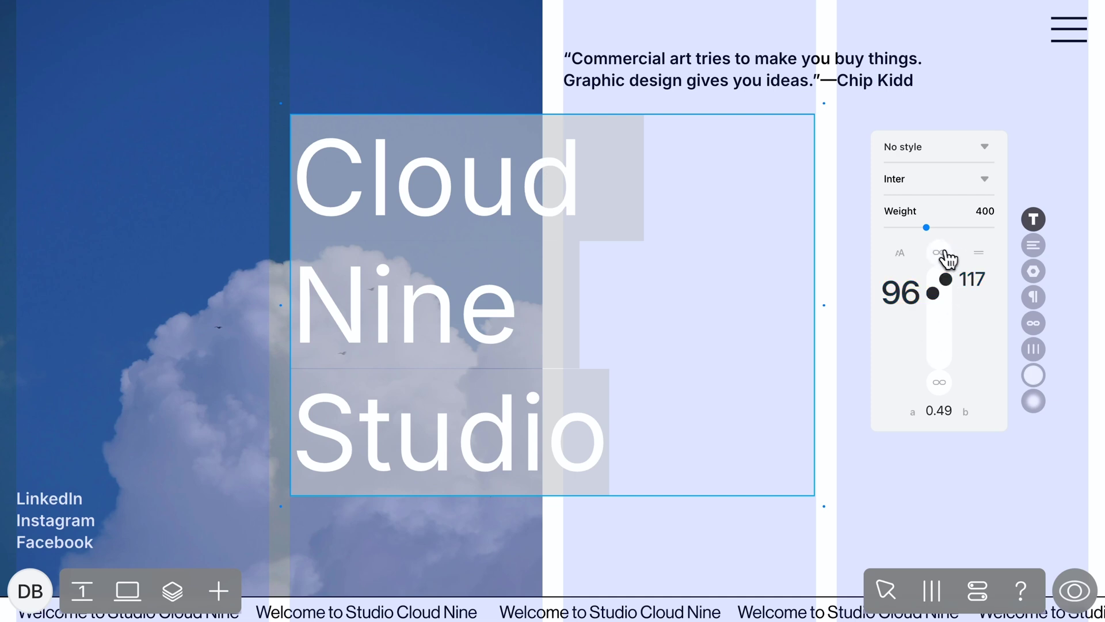
click(972, 282)
text(96)
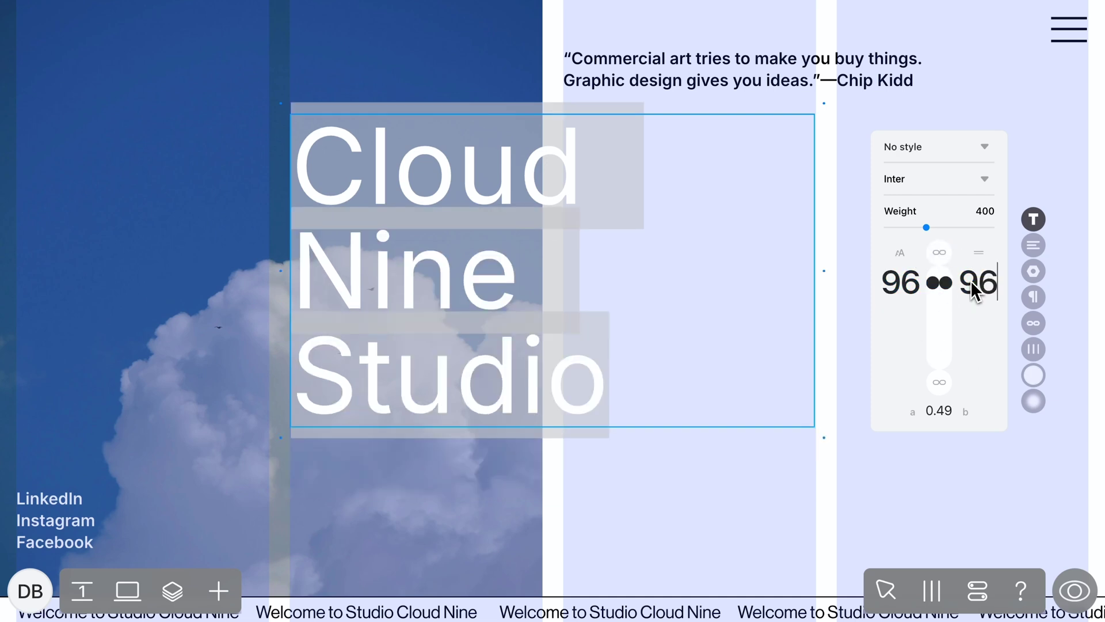
click(940, 254)
drag(286, 277, 190, 288)
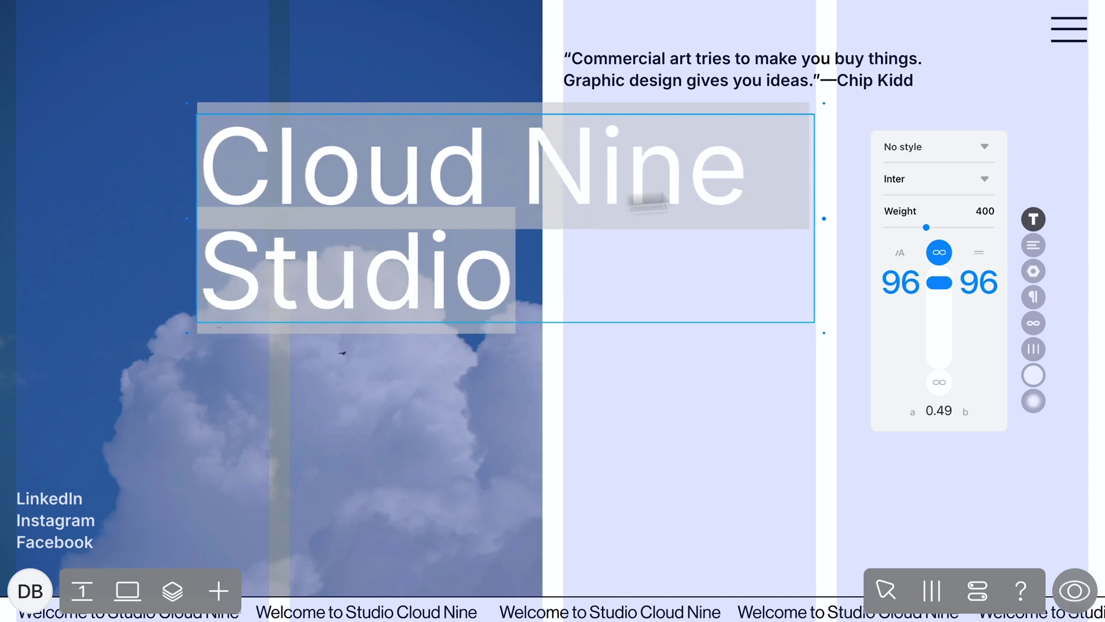
Switch the title to Neue Haas Grotesk Medium with tight -3 letter spacing.
click(912, 179)
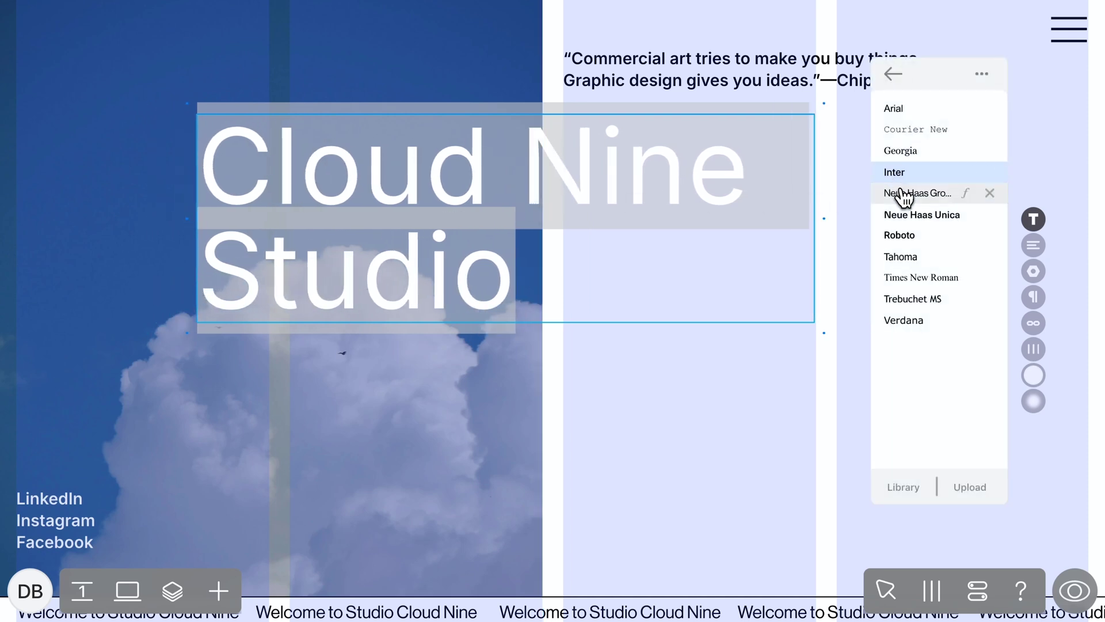
click(905, 196)
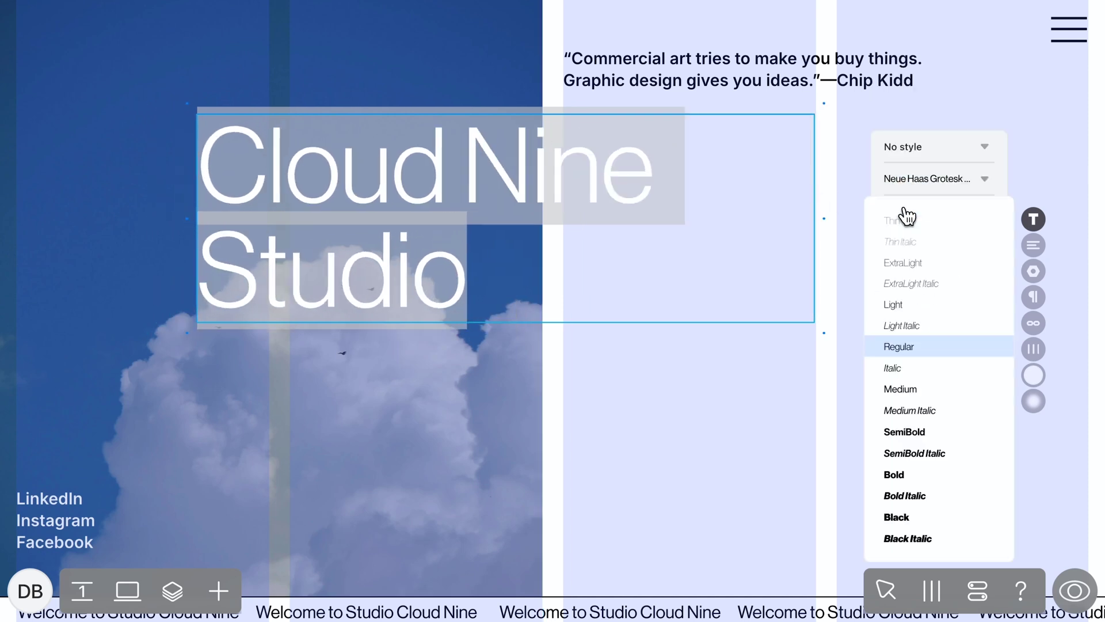
click(901, 389)
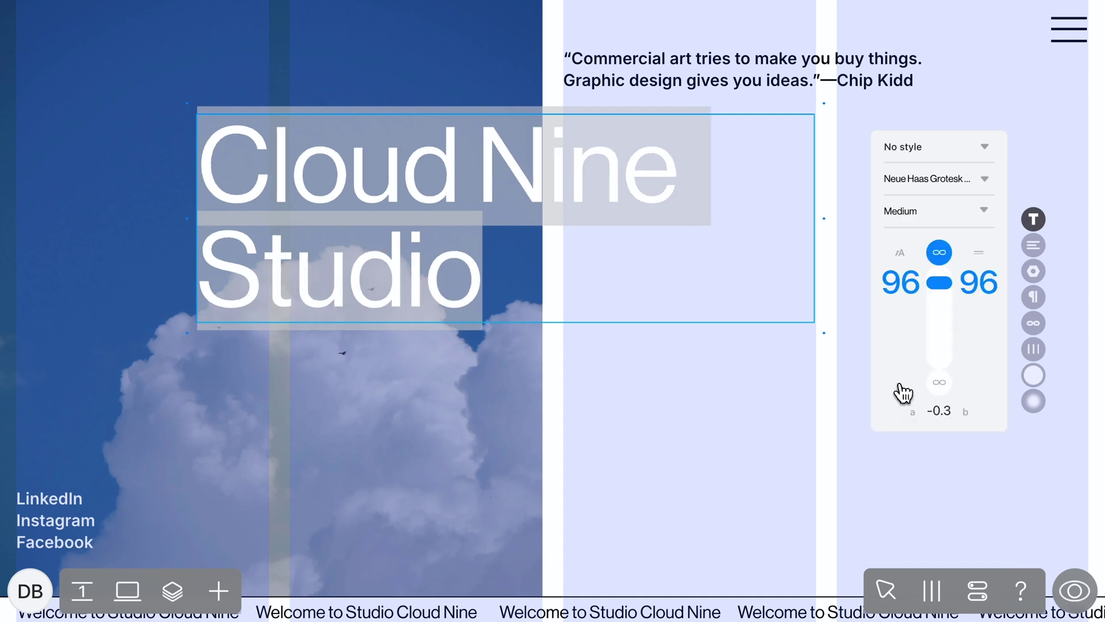
drag(915, 410, 855, 407)
drag(824, 218, 660, 219)
Move the Cloud Nine Studio title to the top-left guide, level with the quote, and add horizontal guides.
drag(525, 218, 445, 190)
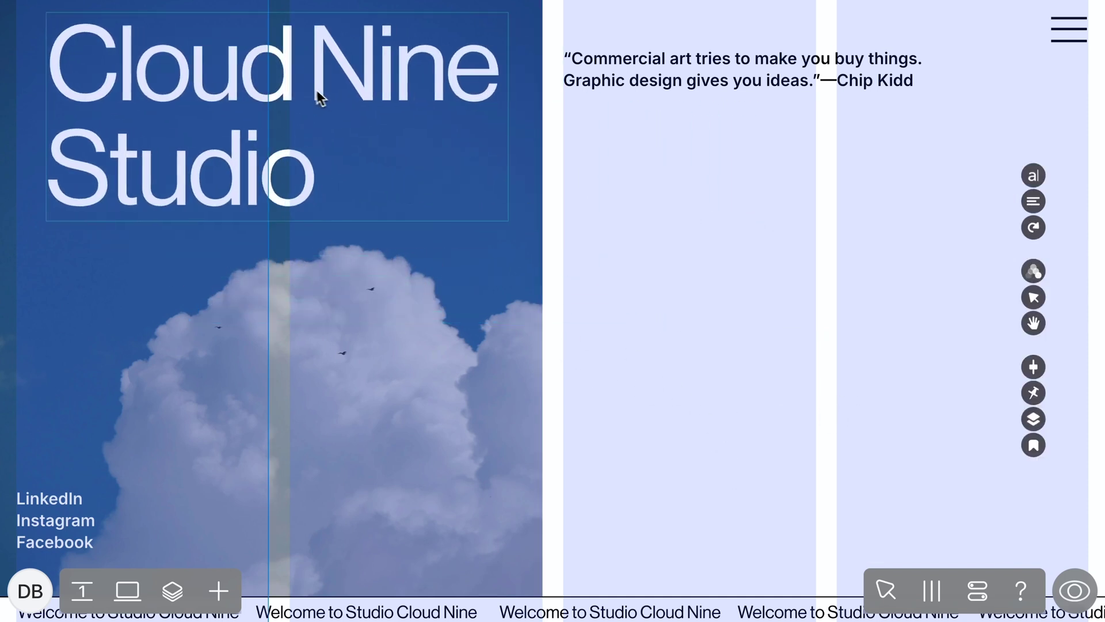
click(932, 591)
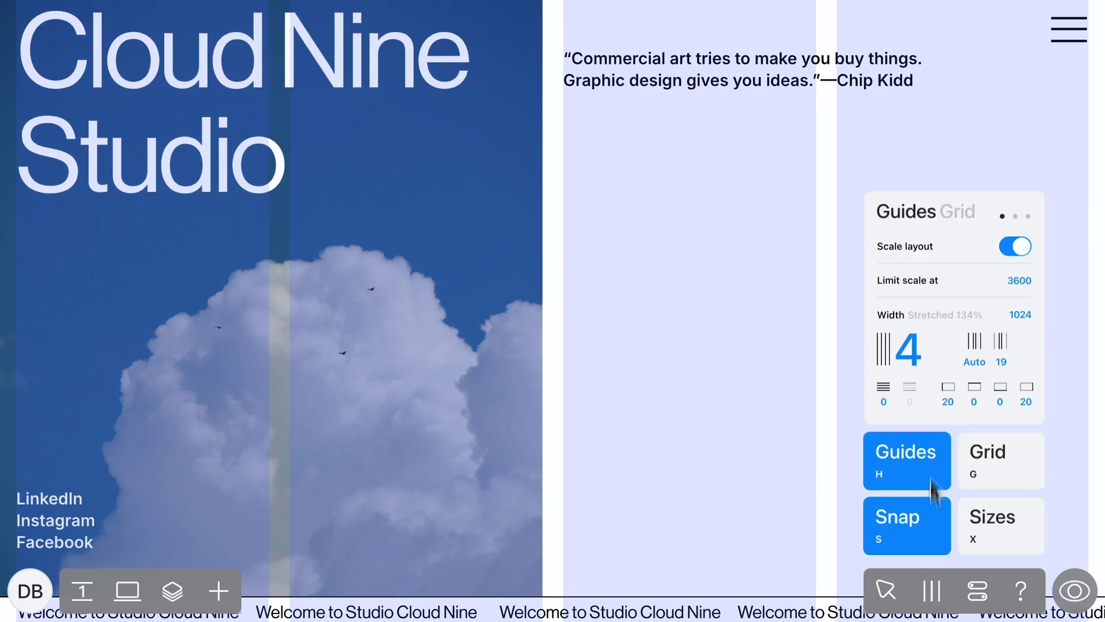
drag(887, 394, 889, 359)
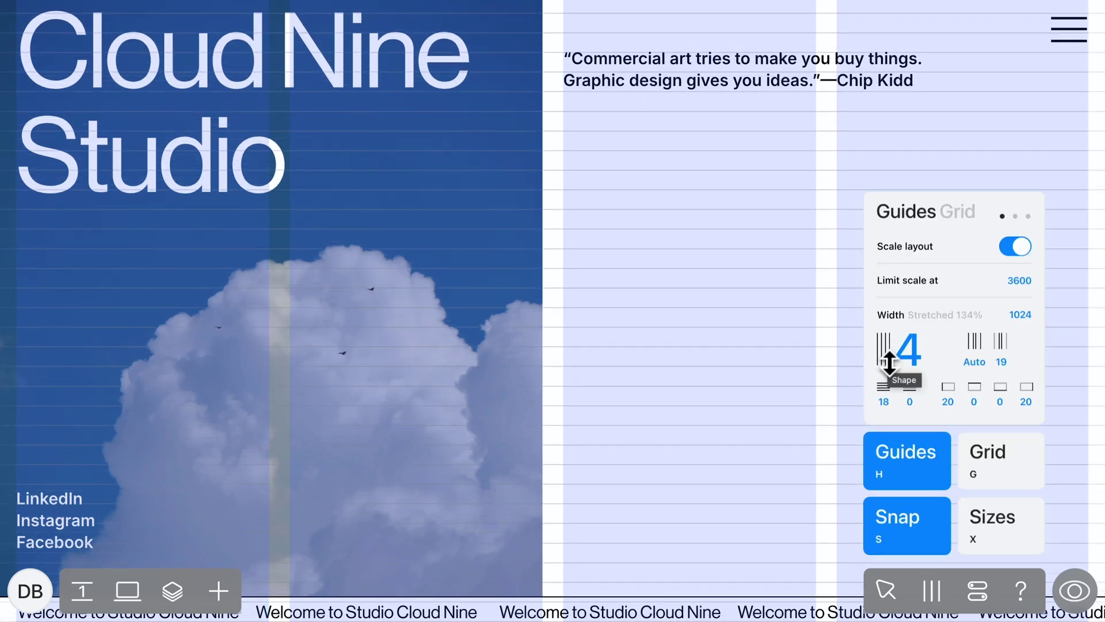
click(1020, 448)
Preview the page, check the Studio/Press/News menu opens and closes, then return to editing.
click(1086, 586)
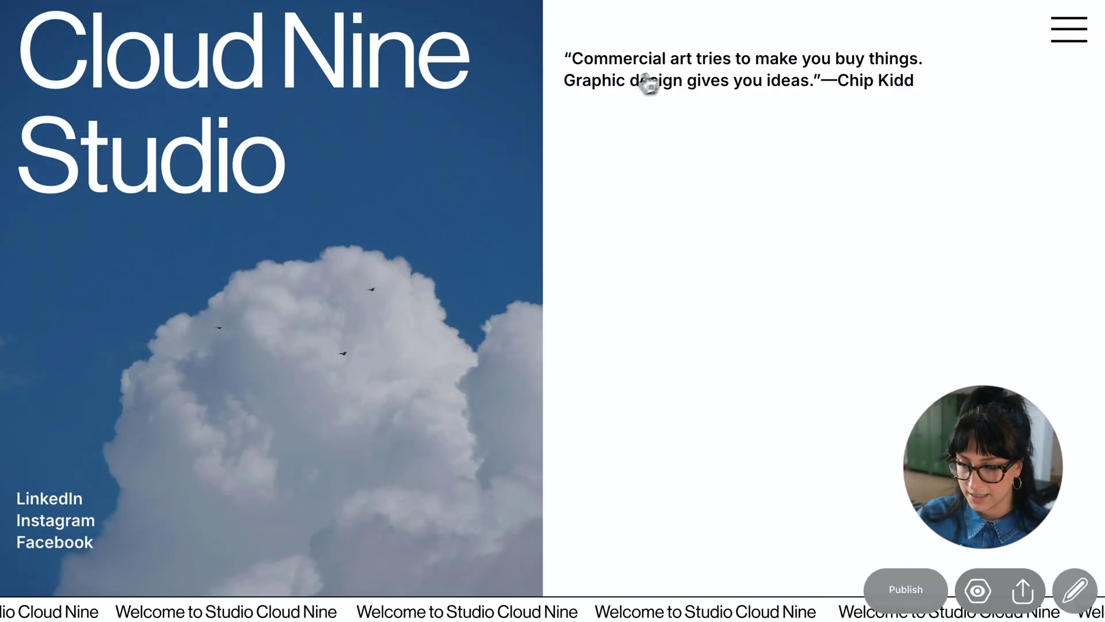
click(1084, 35)
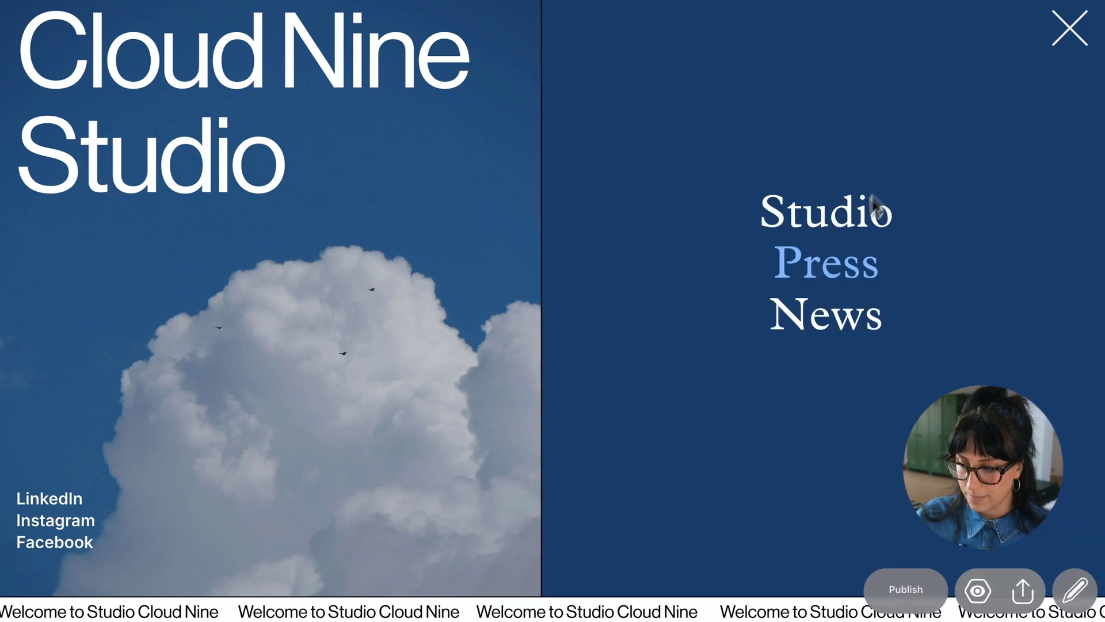
click(1065, 34)
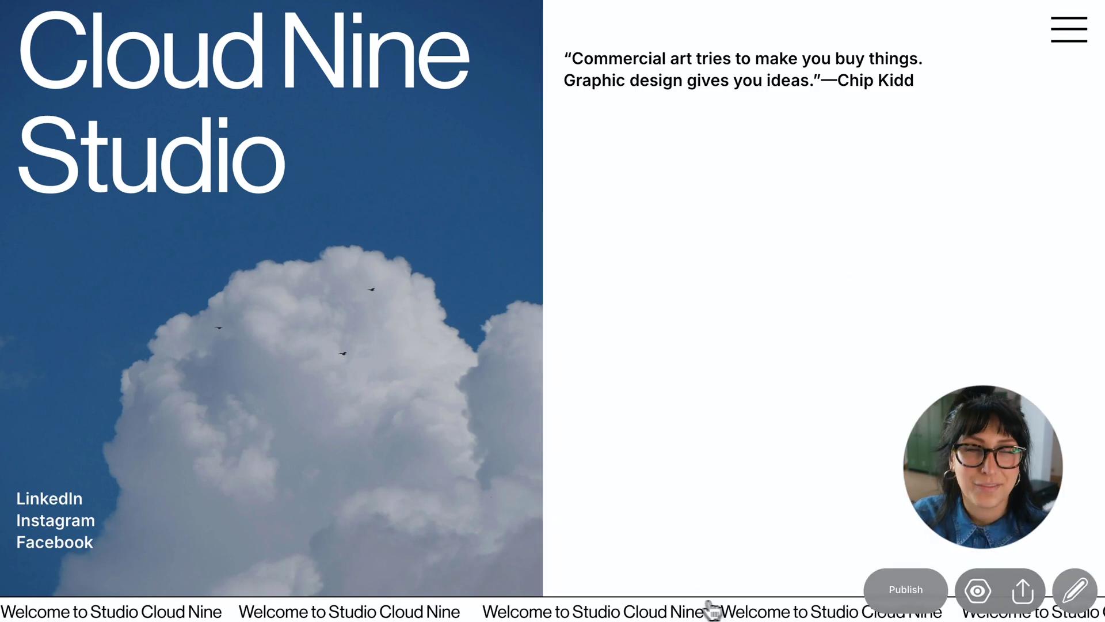
click(1070, 602)
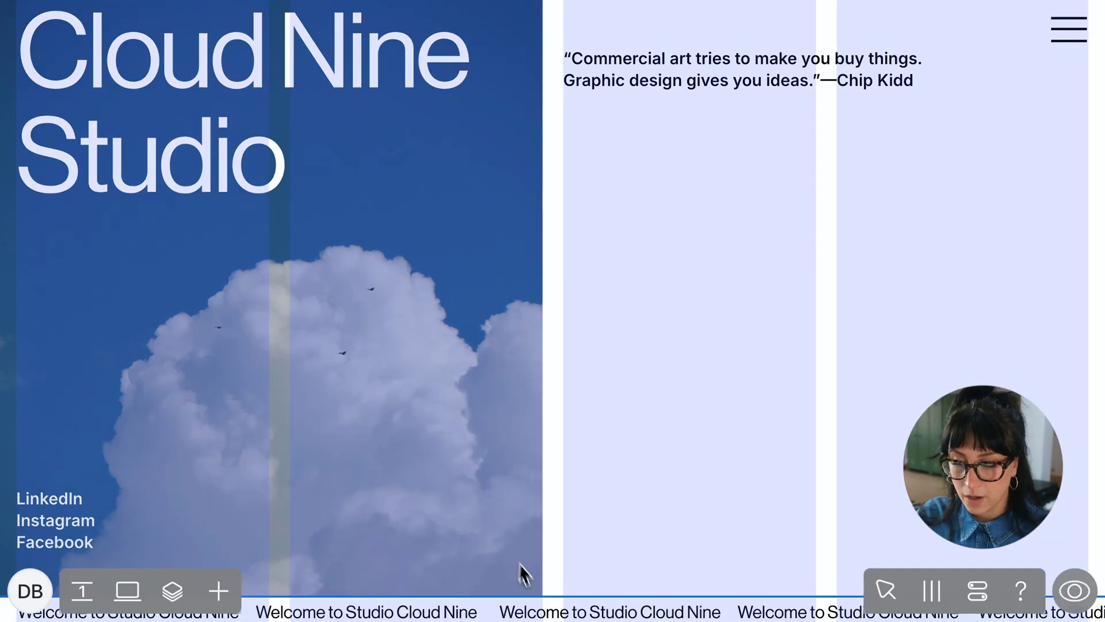
Select the sky photo and review its Picture settings.
click(484, 282)
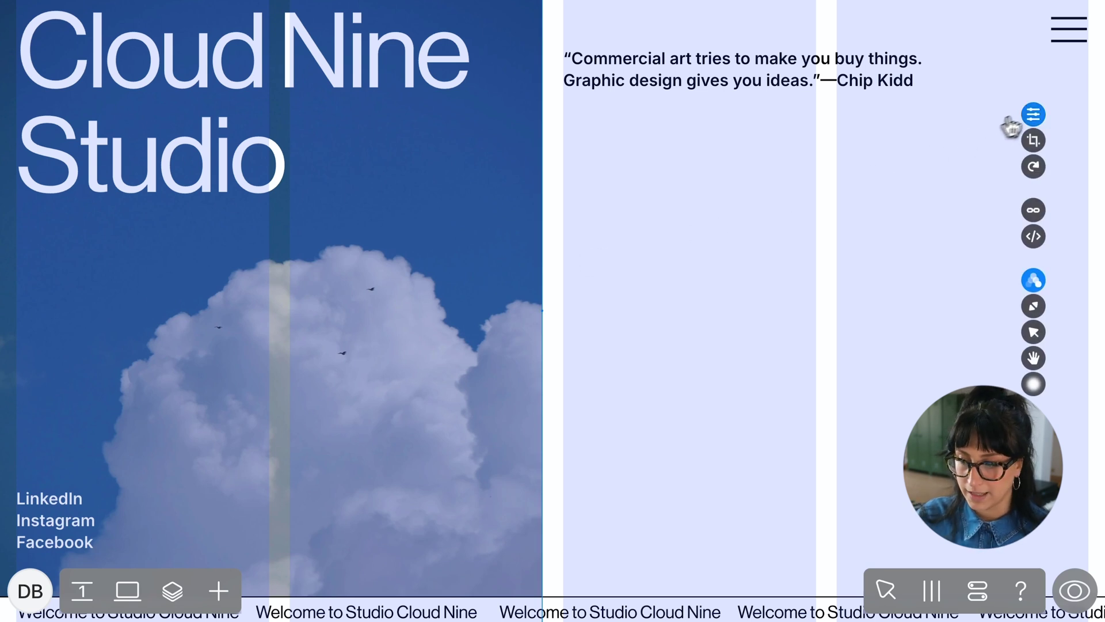
click(1033, 114)
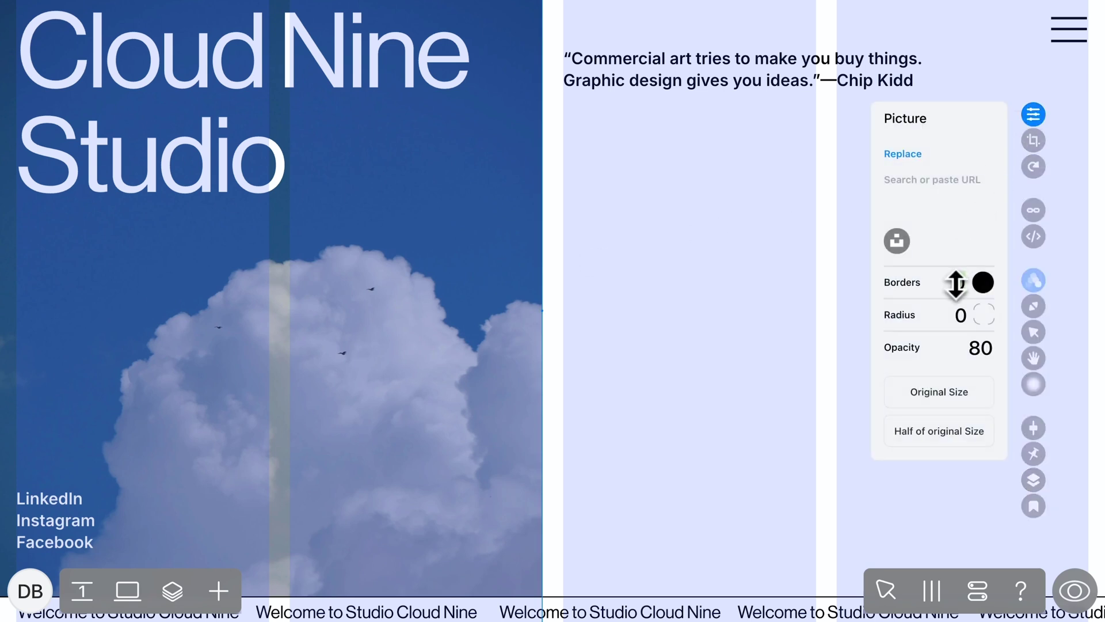
click(700, 320)
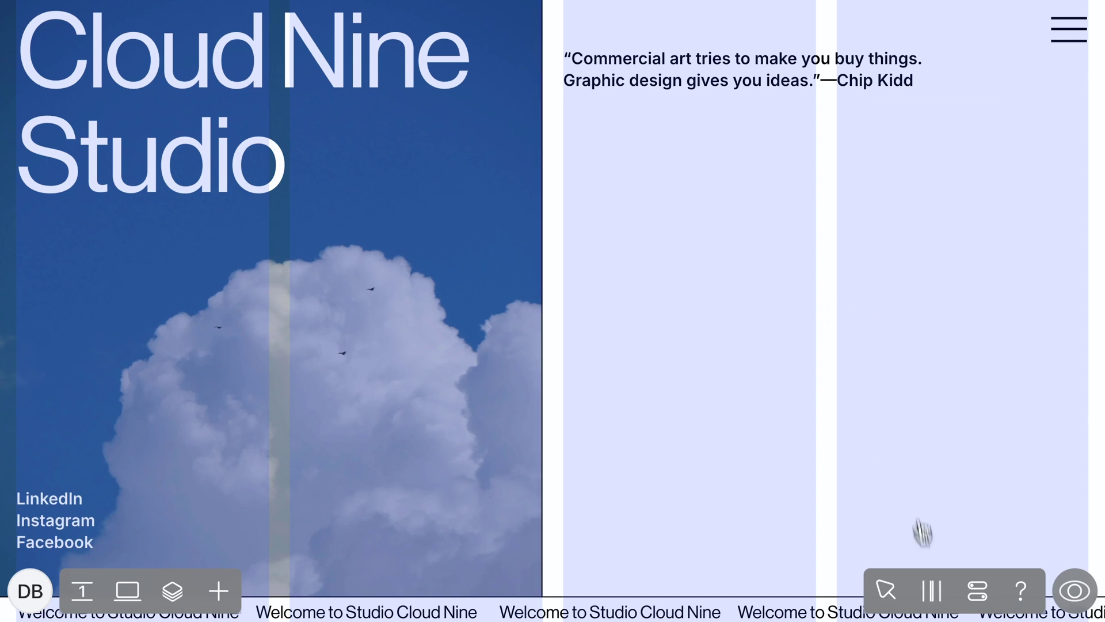
Toggle the layout guide columns off and back on in the Guides settings.
click(931, 590)
click(901, 452)
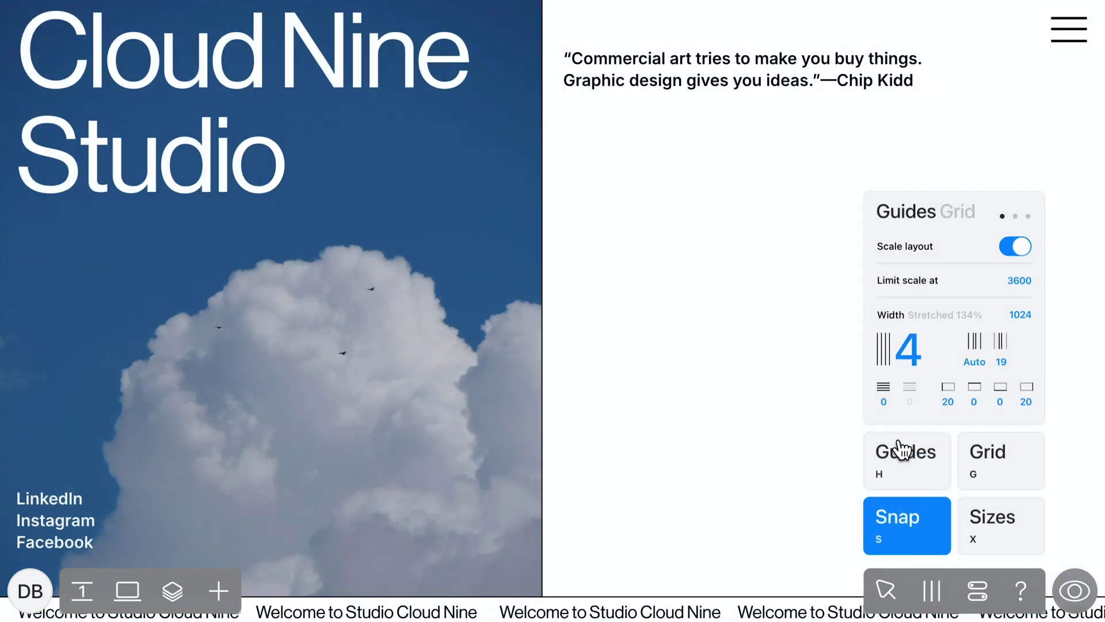
click(900, 451)
click(791, 420)
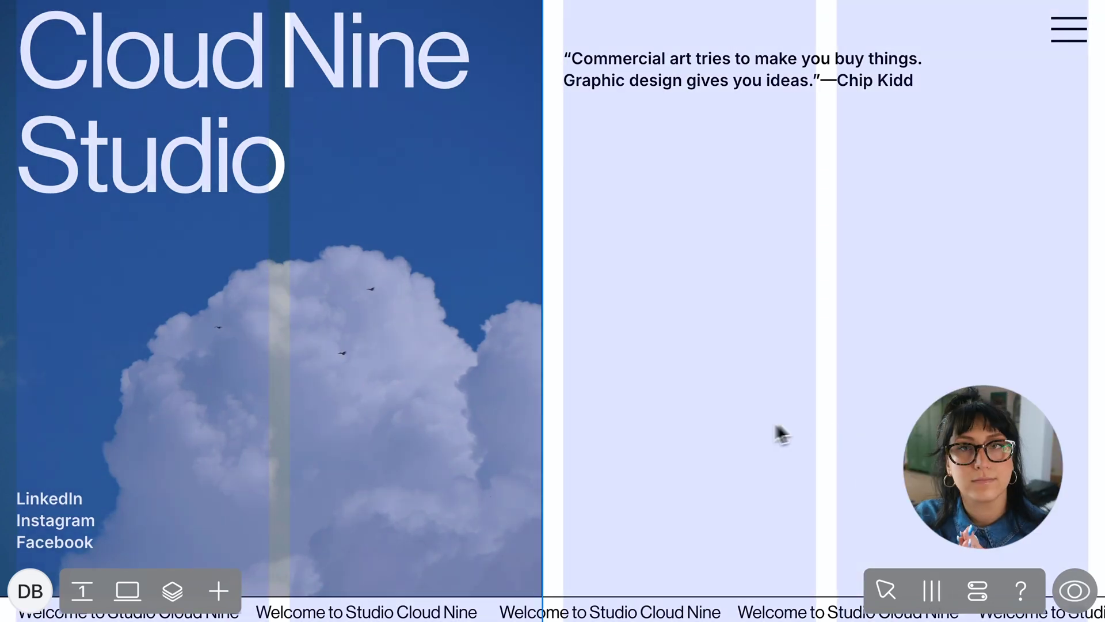
Add a shape widget and replace it with a filled cloud icon found by searching 'cloud'.
click(219, 591)
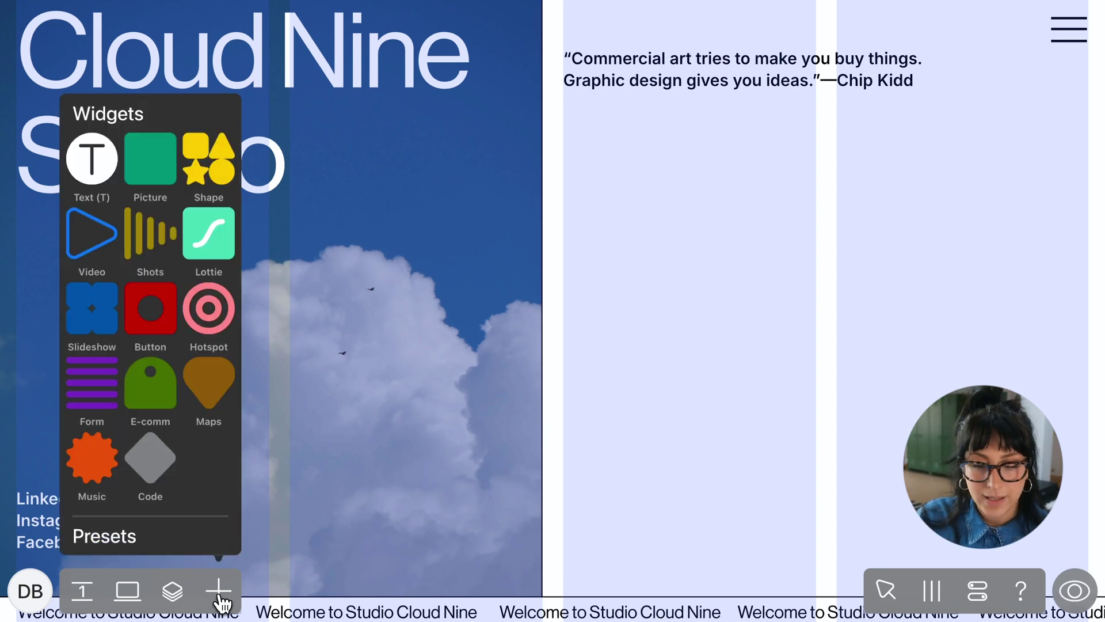
click(218, 174)
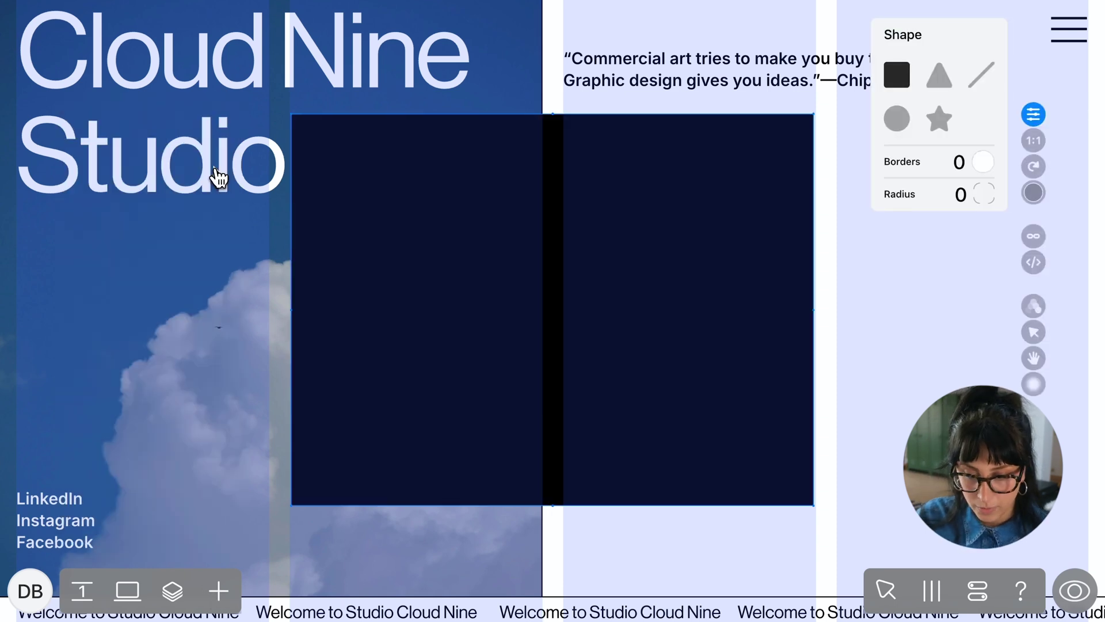
click(940, 118)
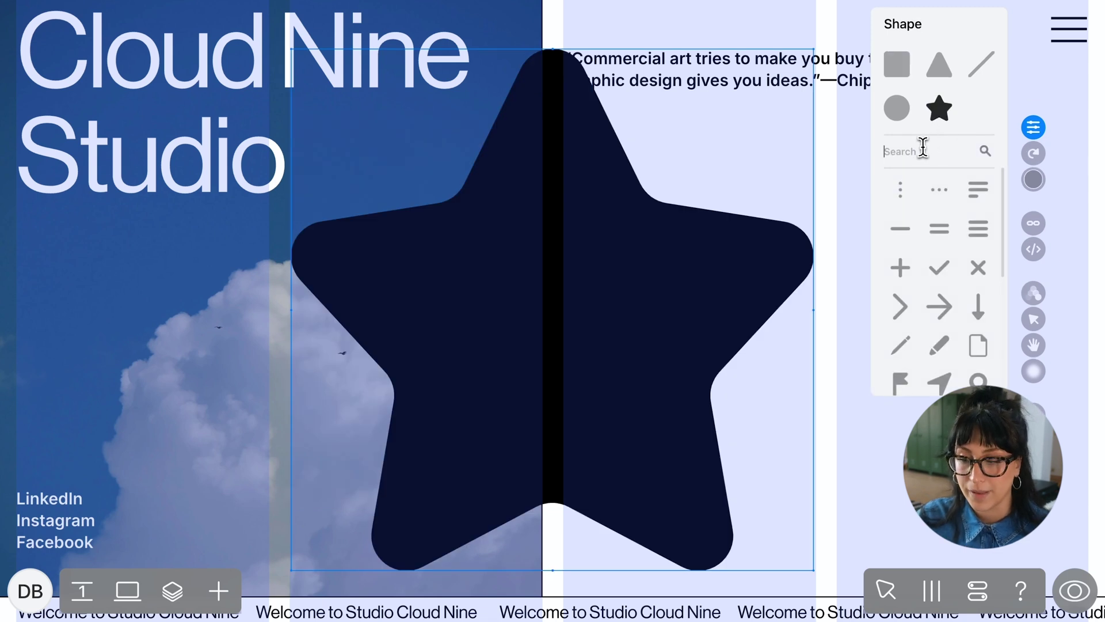
text(cloud)
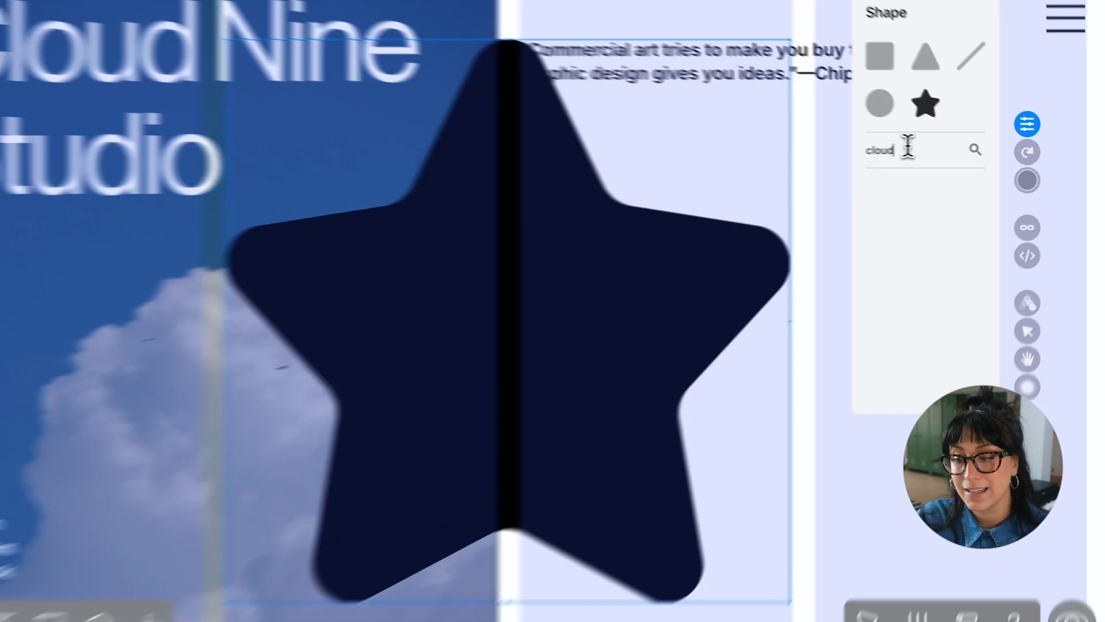
key(Return)
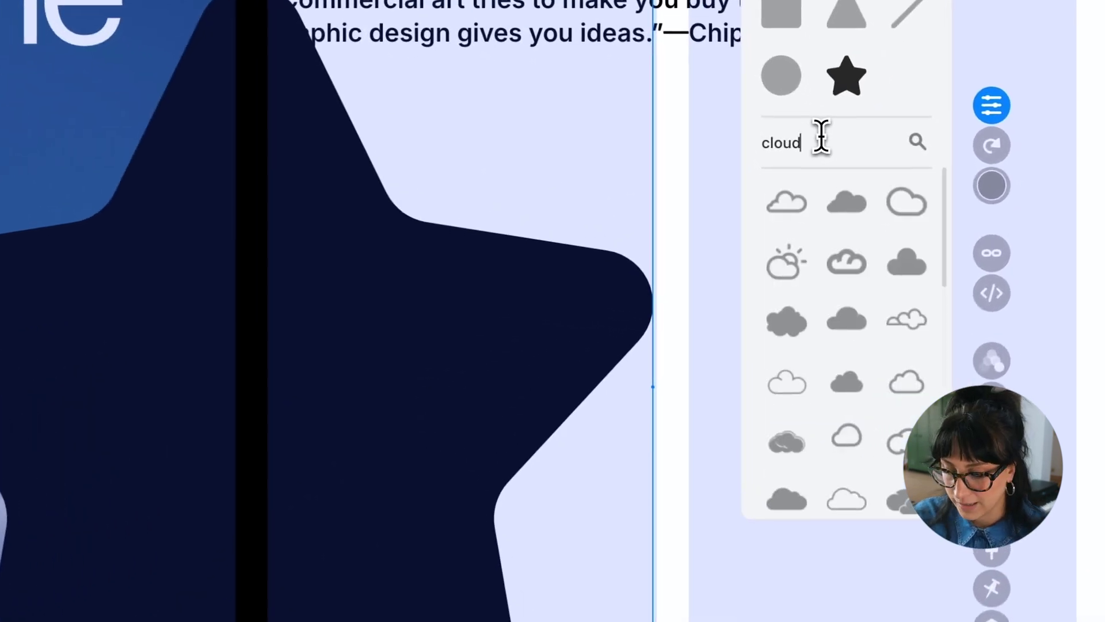
scroll(892, 439, down, 3)
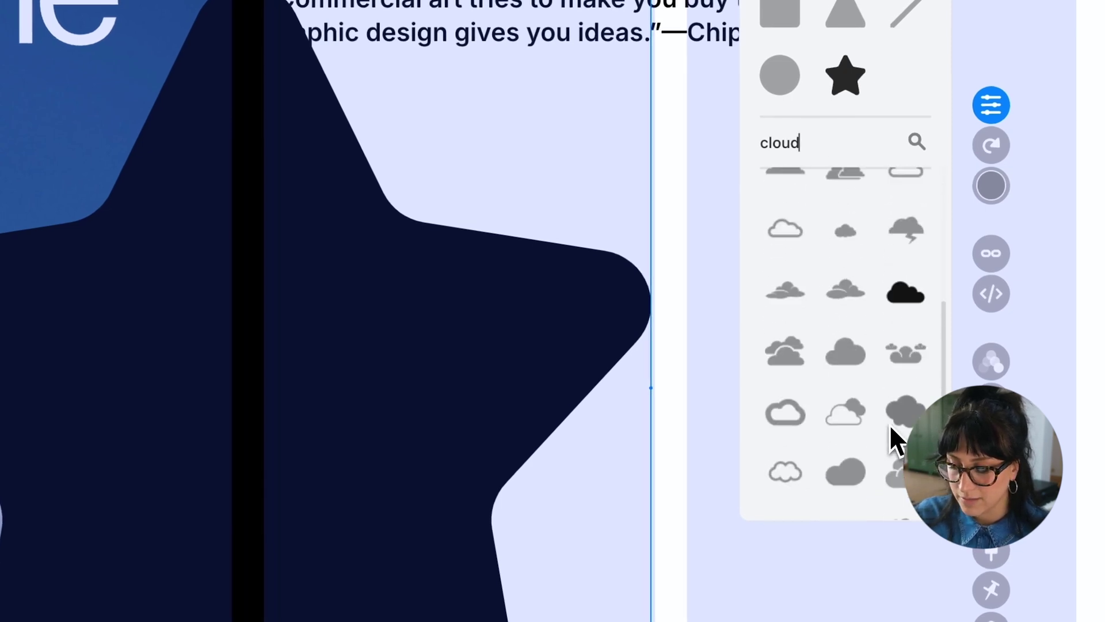
scroll(889, 423, down, 3)
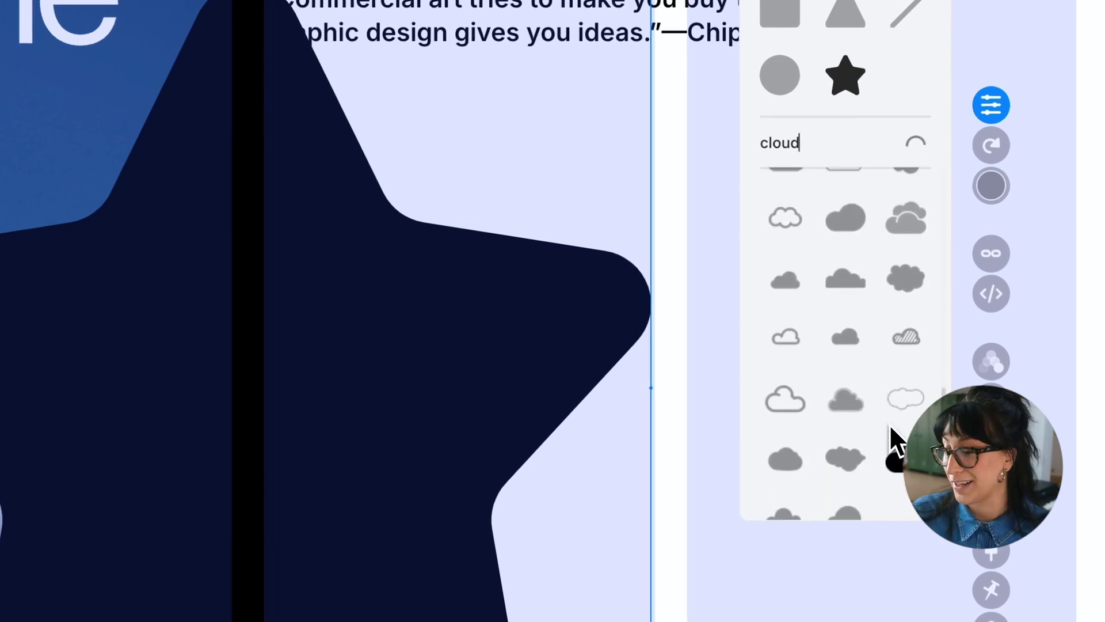
scroll(890, 424, down, 5)
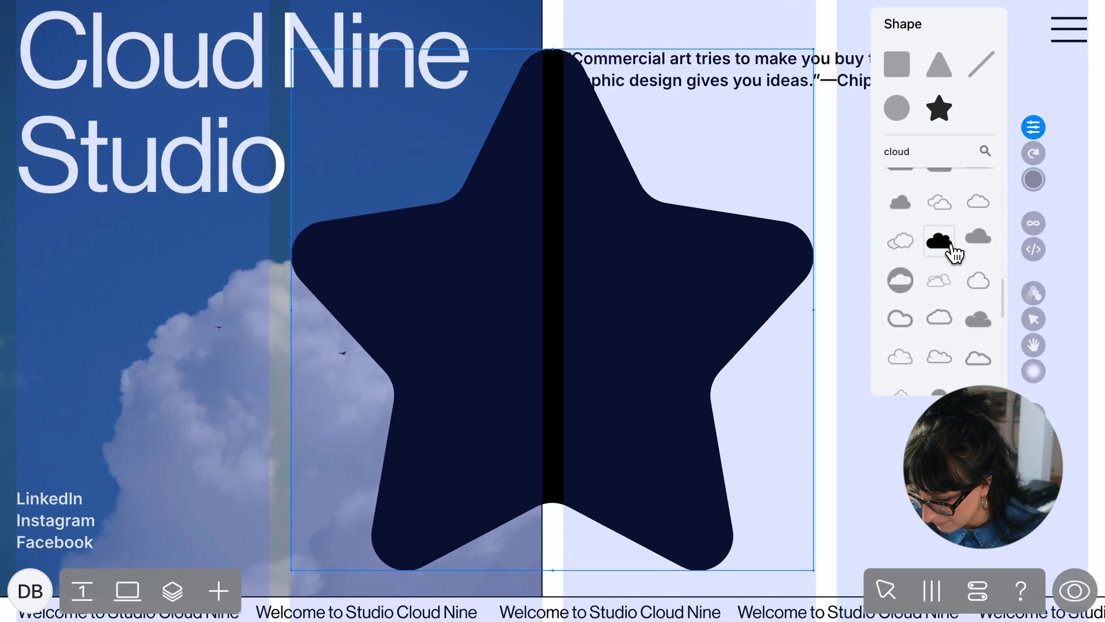
click(952, 251)
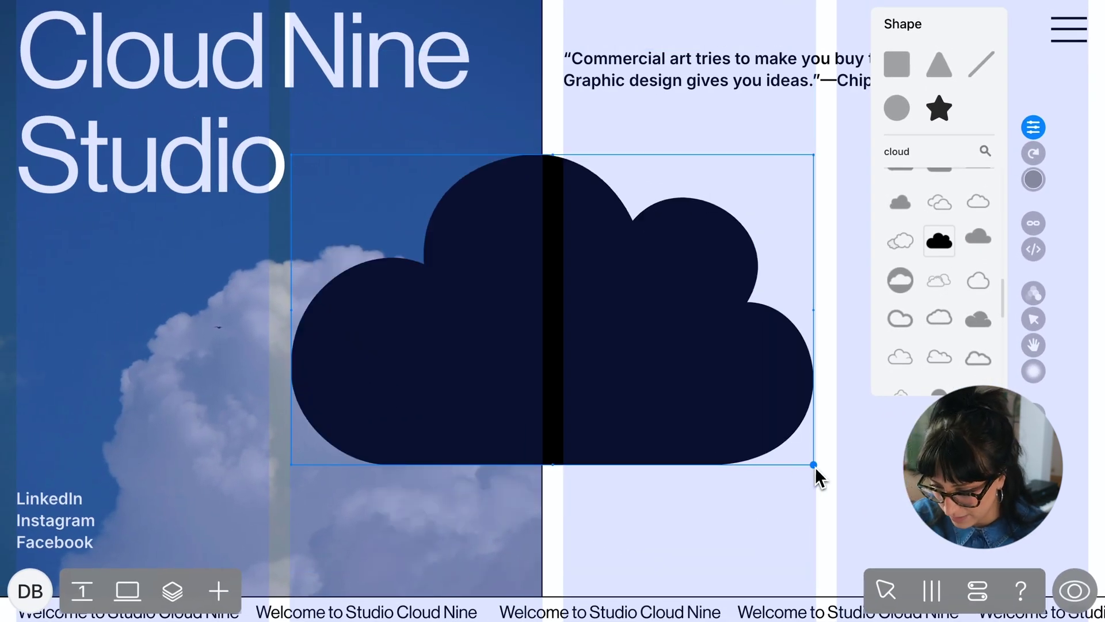
Shrink the cloud, colour it white (FFFFFF) and size it to sit beside Studio.
drag(817, 469, 403, 220)
click(1033, 179)
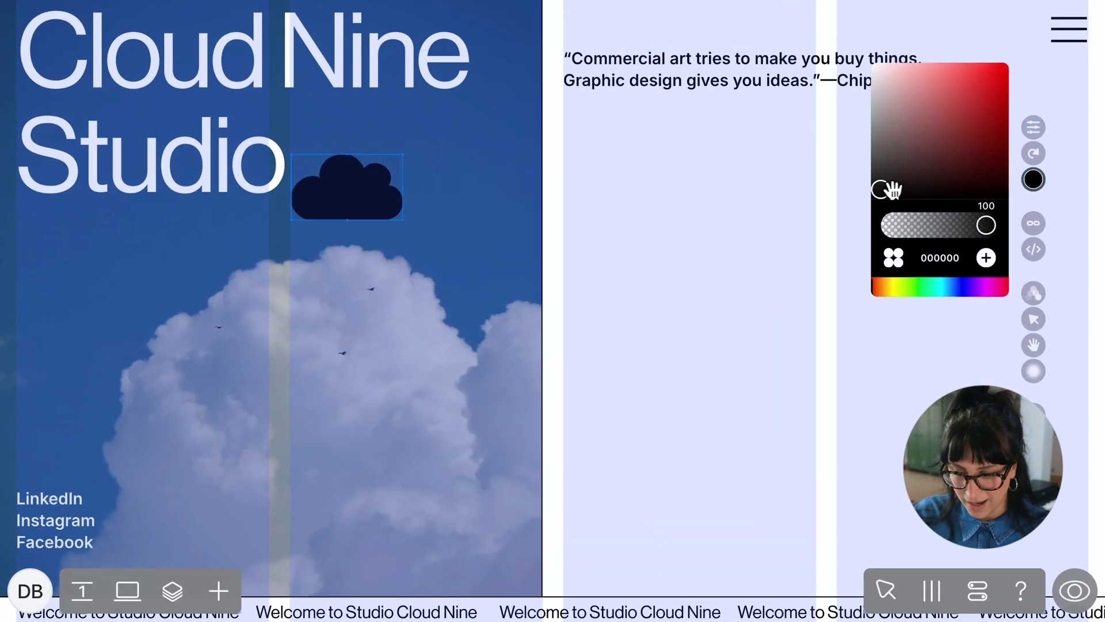
drag(881, 189, 874, 53)
click(861, 39)
drag(294, 221, 355, 179)
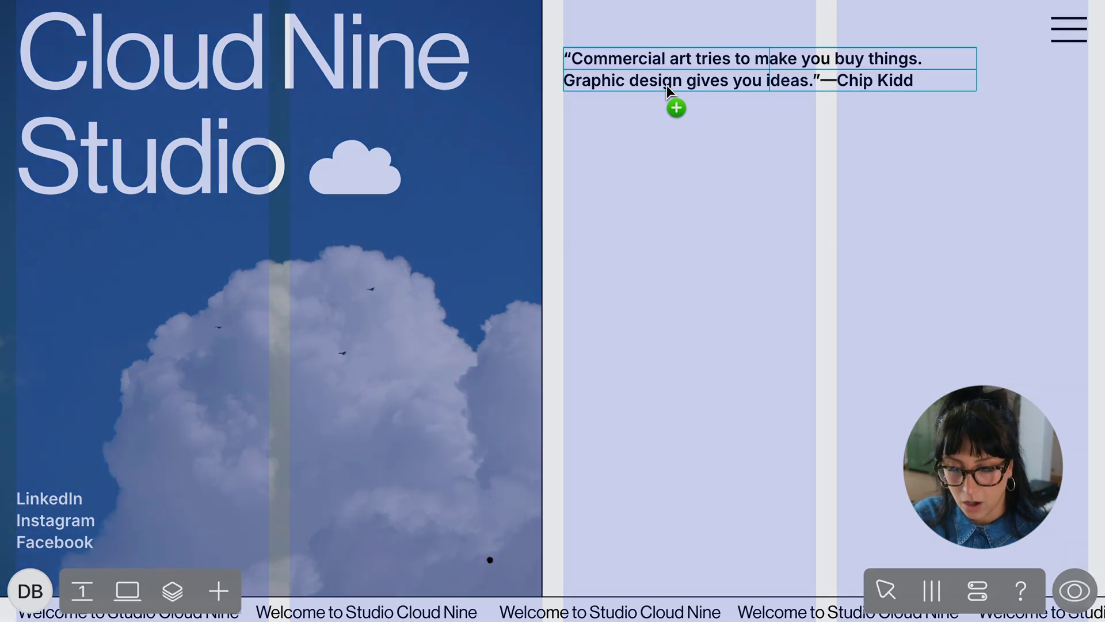
Duplicate the quote, retype it as 'Scroll for news' and place it lower in the right column.
drag(666, 85, 651, 422)
double_click(650, 423)
key(ctrl+a)
text(Scroll for news)
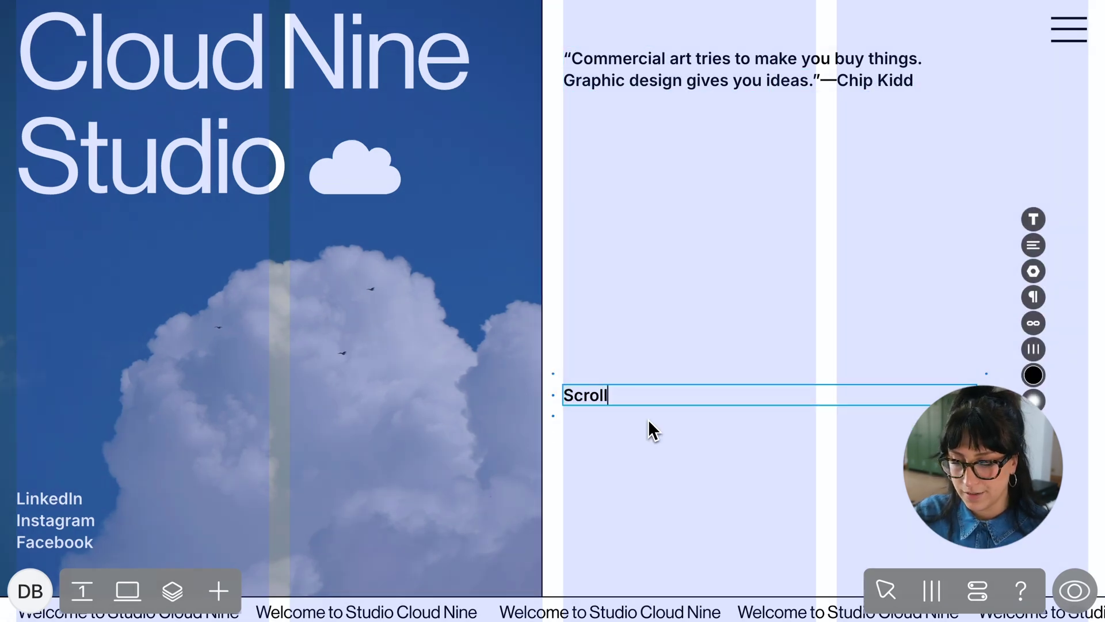
click(731, 364)
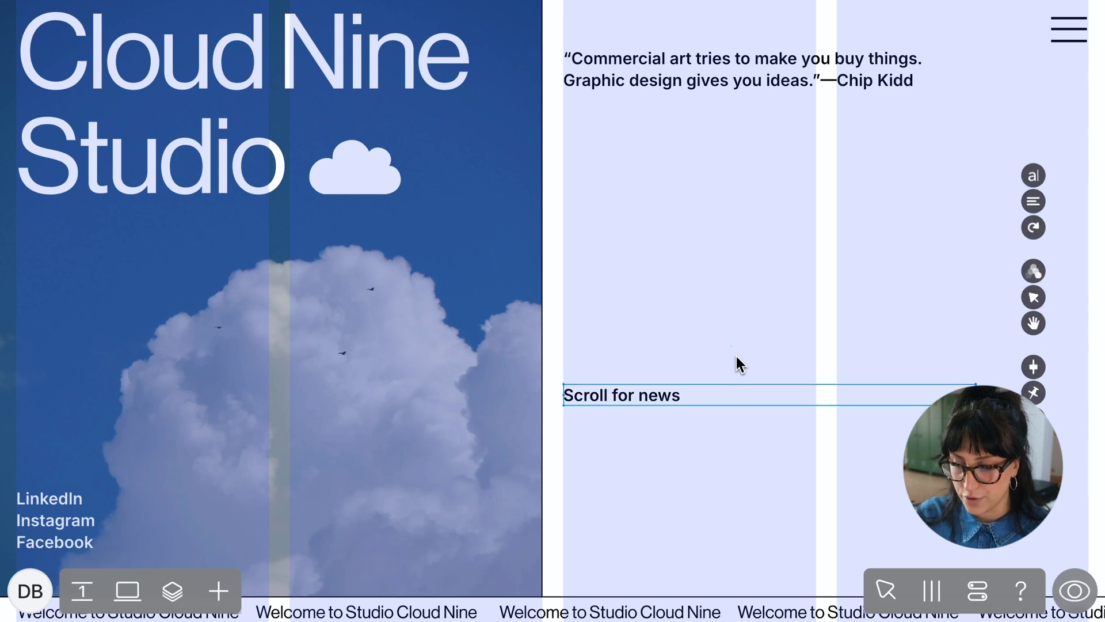
drag(650, 400, 628, 458)
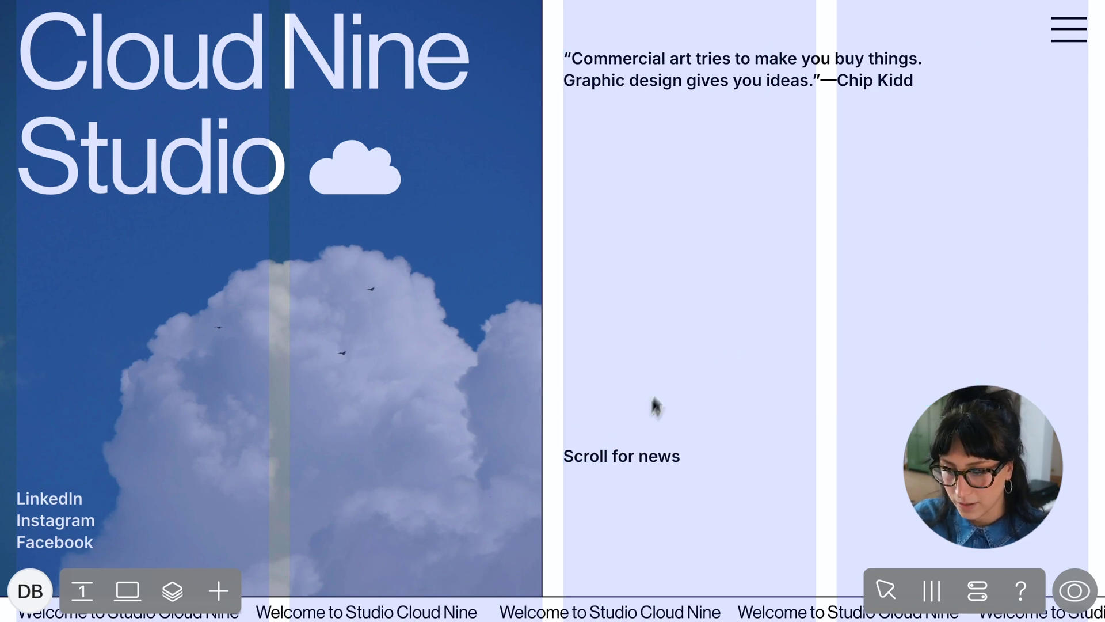
Add a new quote text block, enlarge its size, reset letter spacing, and move it right.
click(215, 593)
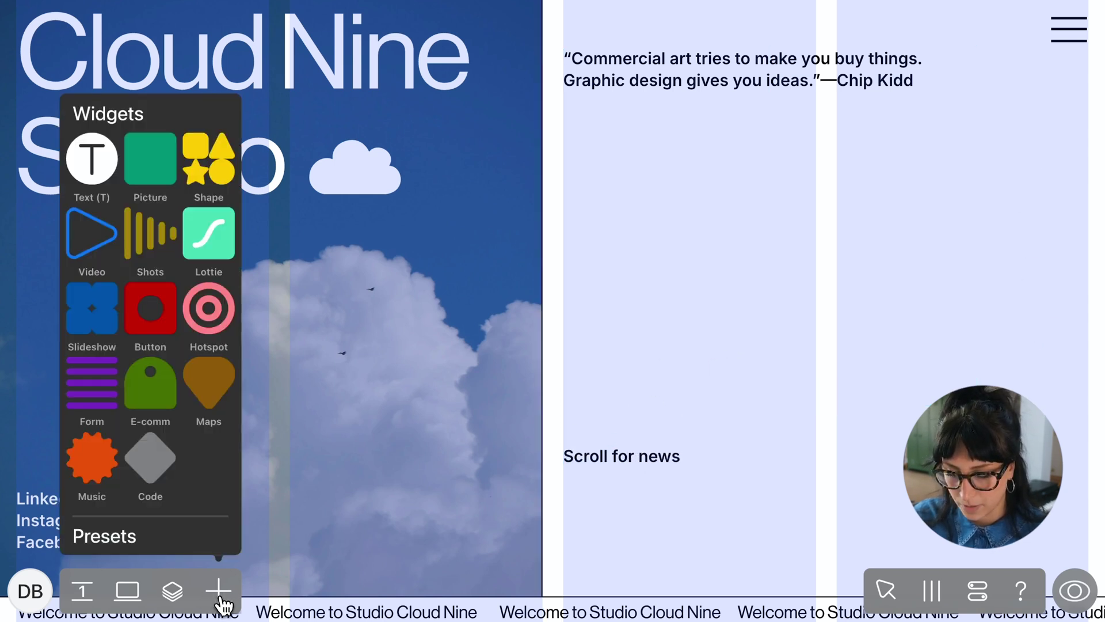
click(98, 172)
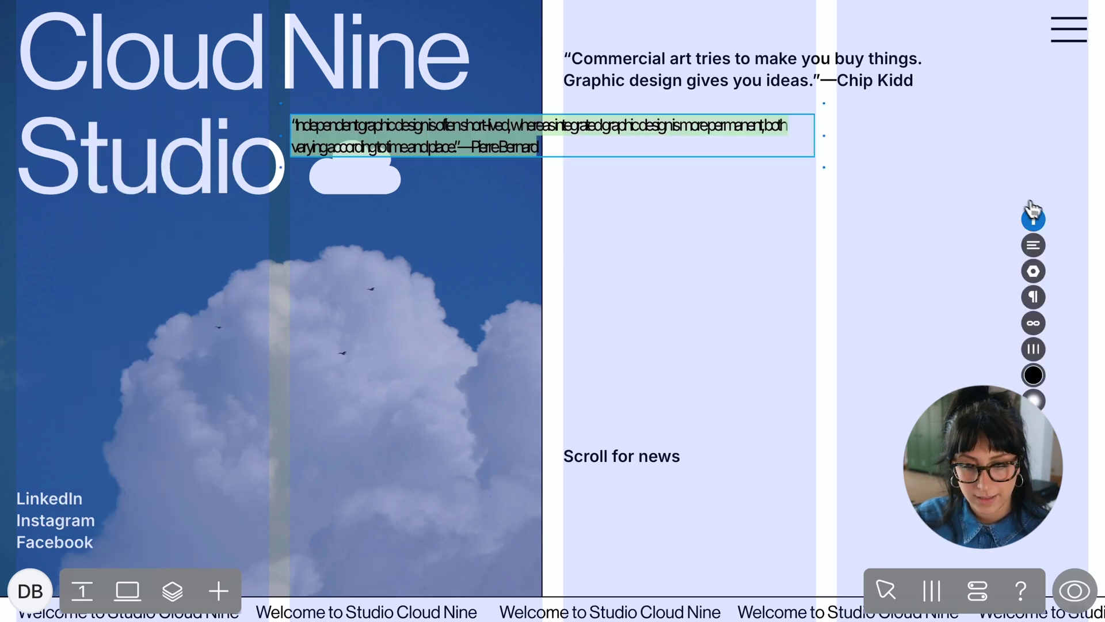
click(1033, 217)
drag(938, 350, 943, 333)
click(939, 414)
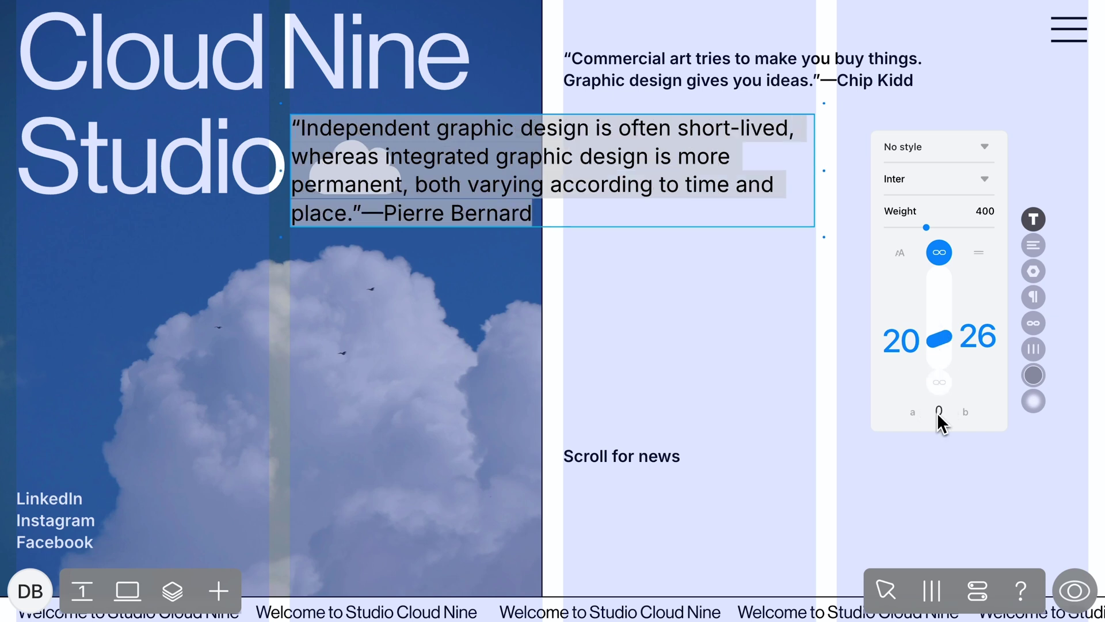
click(666, 363)
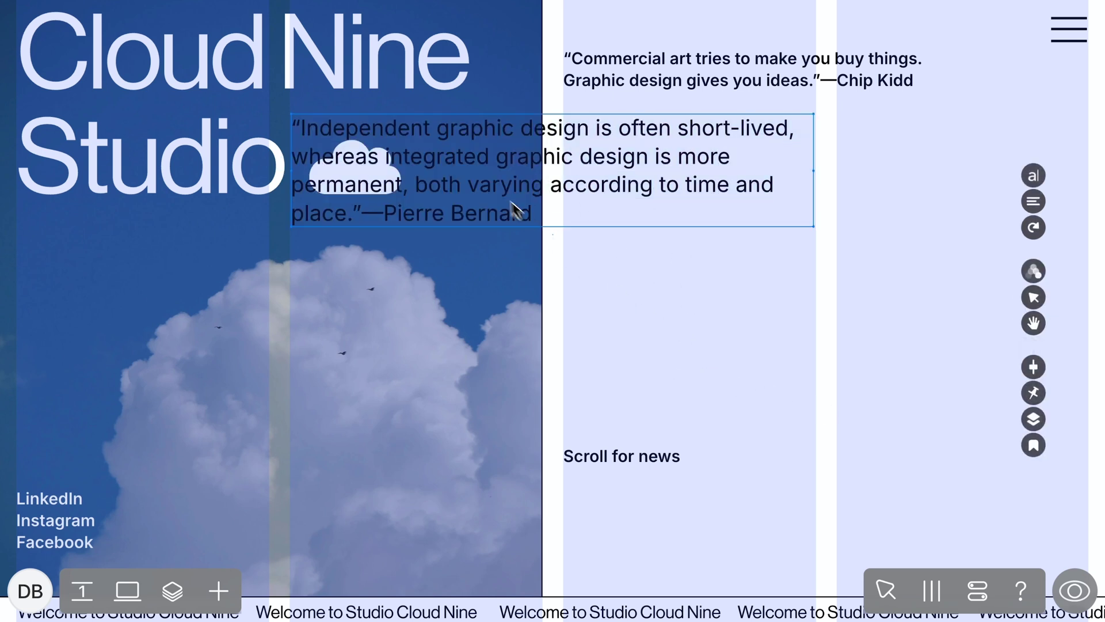
drag(509, 205, 765, 257)
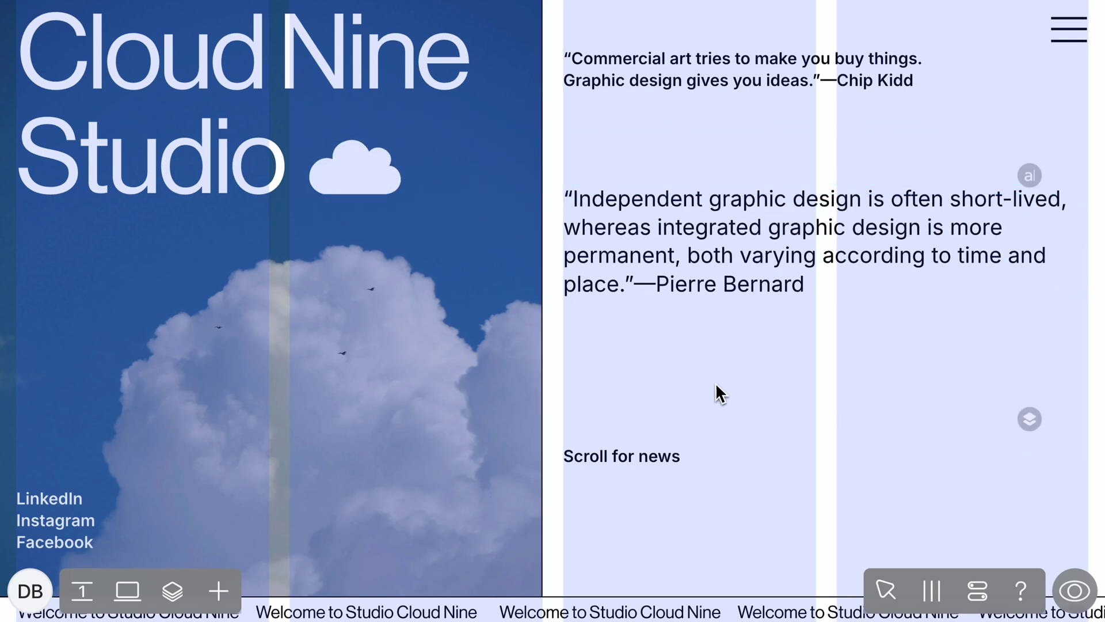
Set the right-column quote to Plantin, size 34, with line height unlinked from size.
click(760, 291)
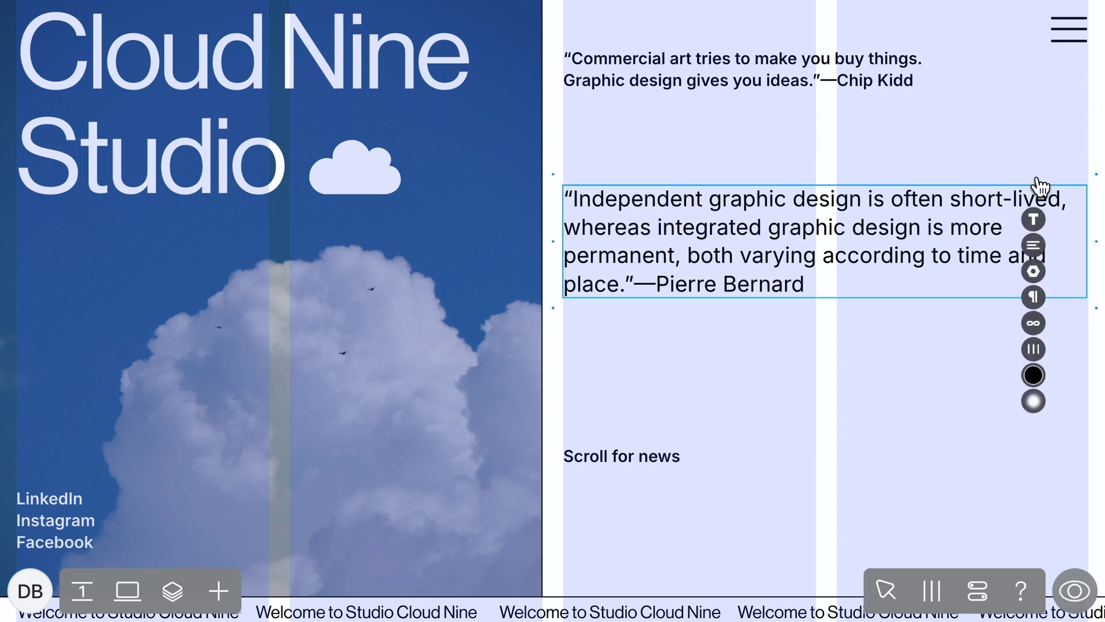
click(1035, 221)
click(907, 183)
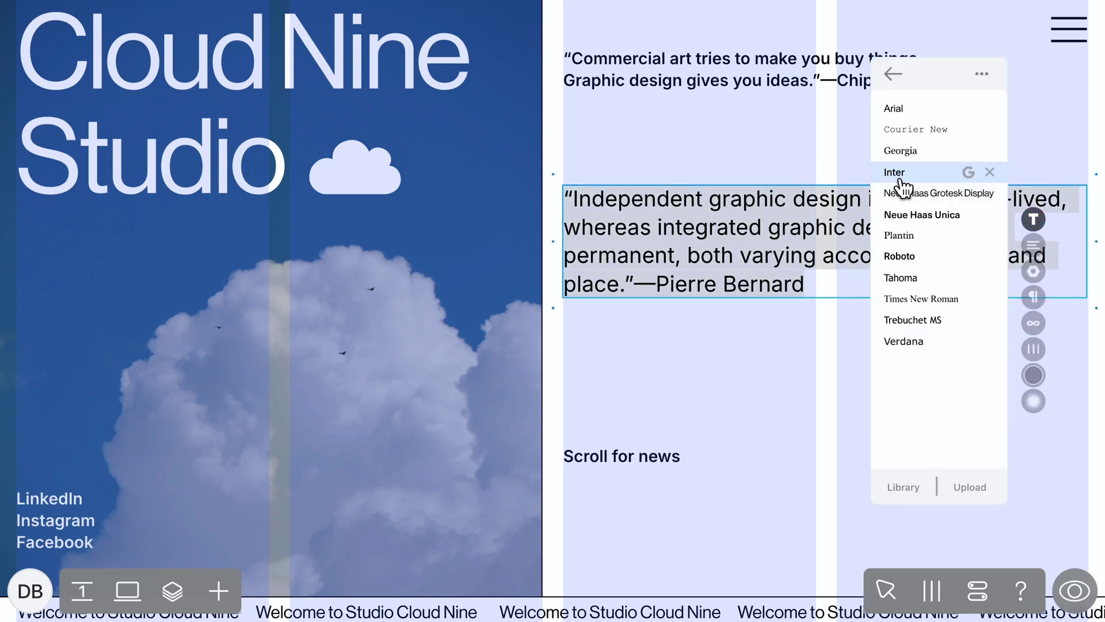
click(905, 242)
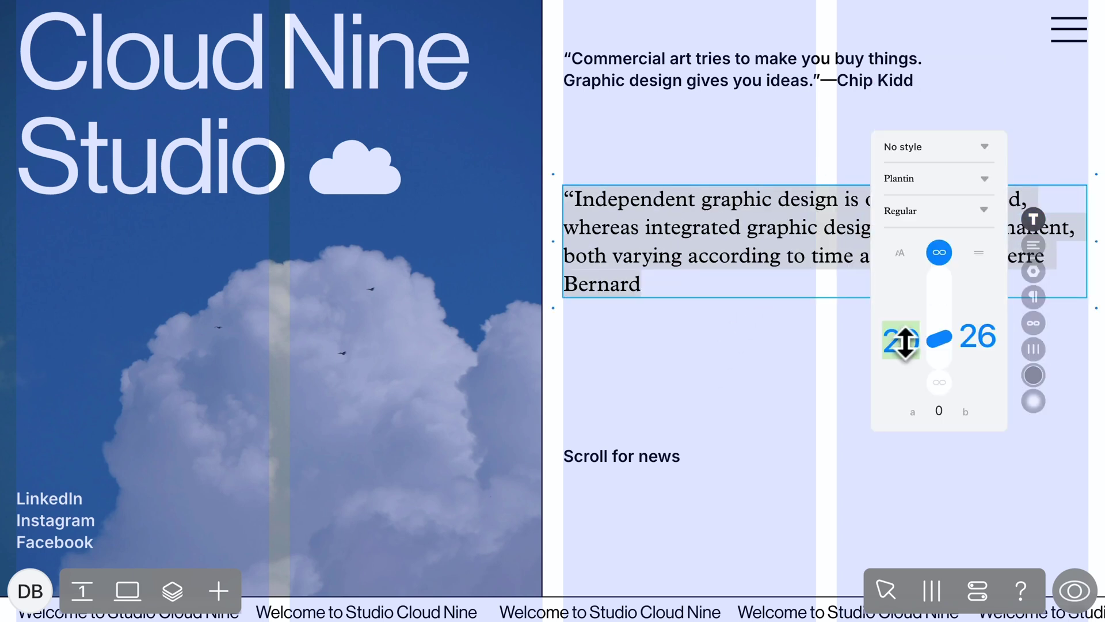
drag(904, 343, 947, 333)
click(951, 264)
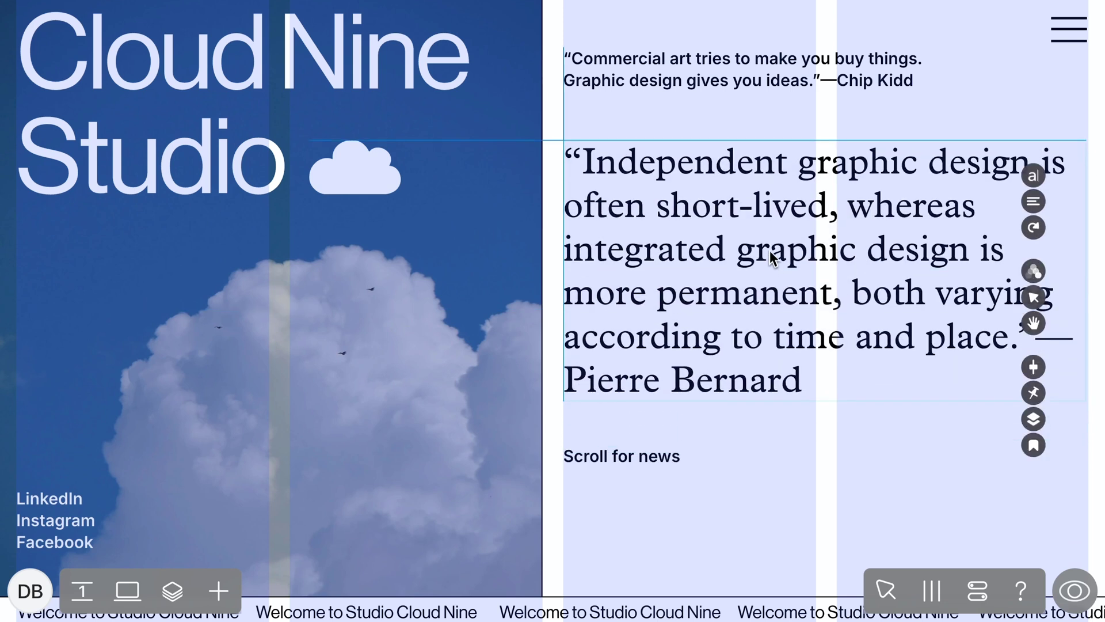
Paste the Brooklyn studio paragraph, set 'Cloud Nine' in italic, and preview the page.
text(Located in Brooklyn, NY, Cloud Nine is both a music studio and independent label—we work with and represent brilliant emerging artists from our local community and make sure their art is heard around the world.)
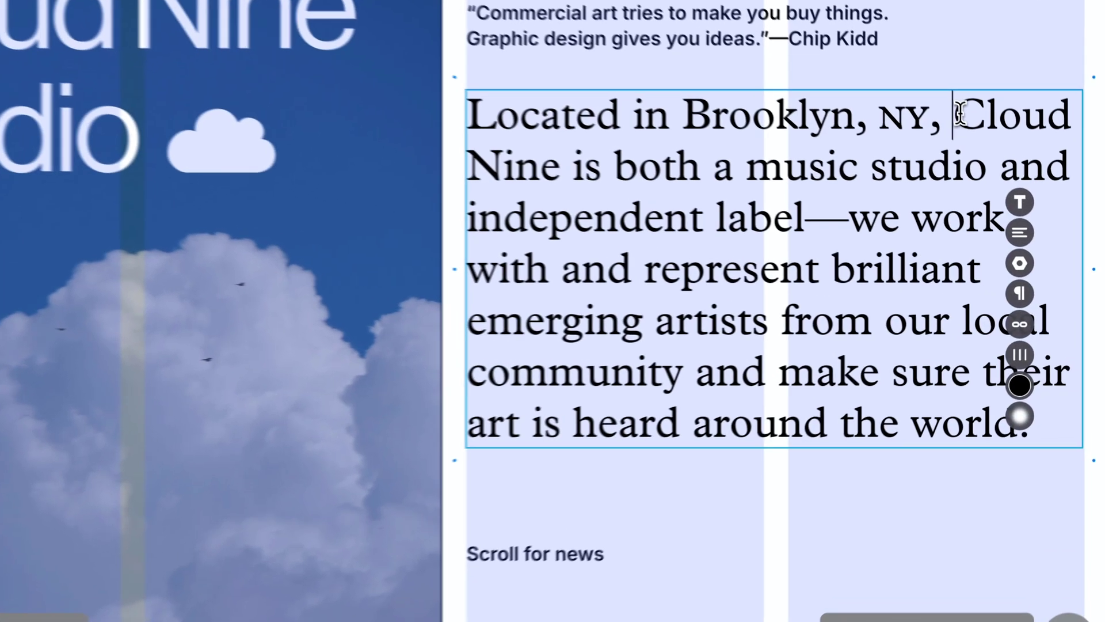
drag(973, 162, 644, 206)
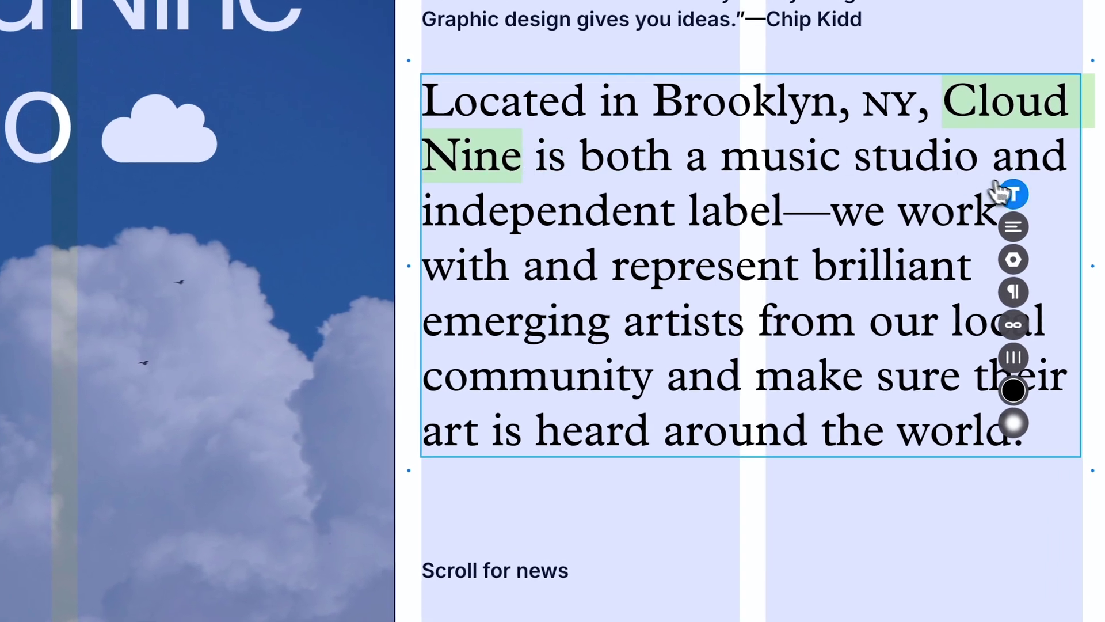
click(1008, 194)
click(883, 184)
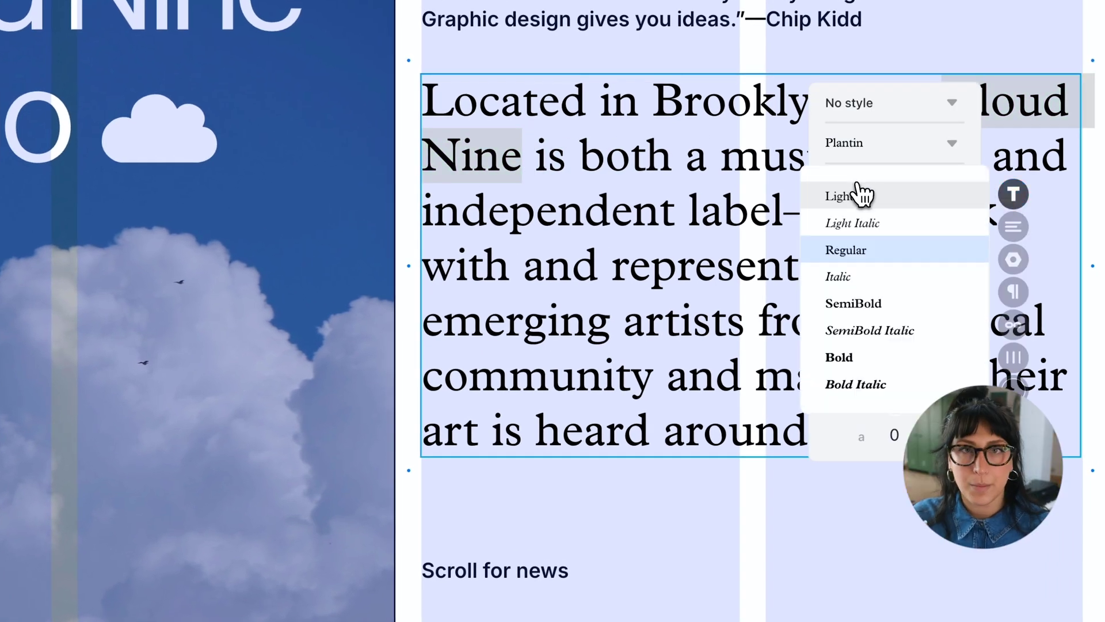
click(858, 276)
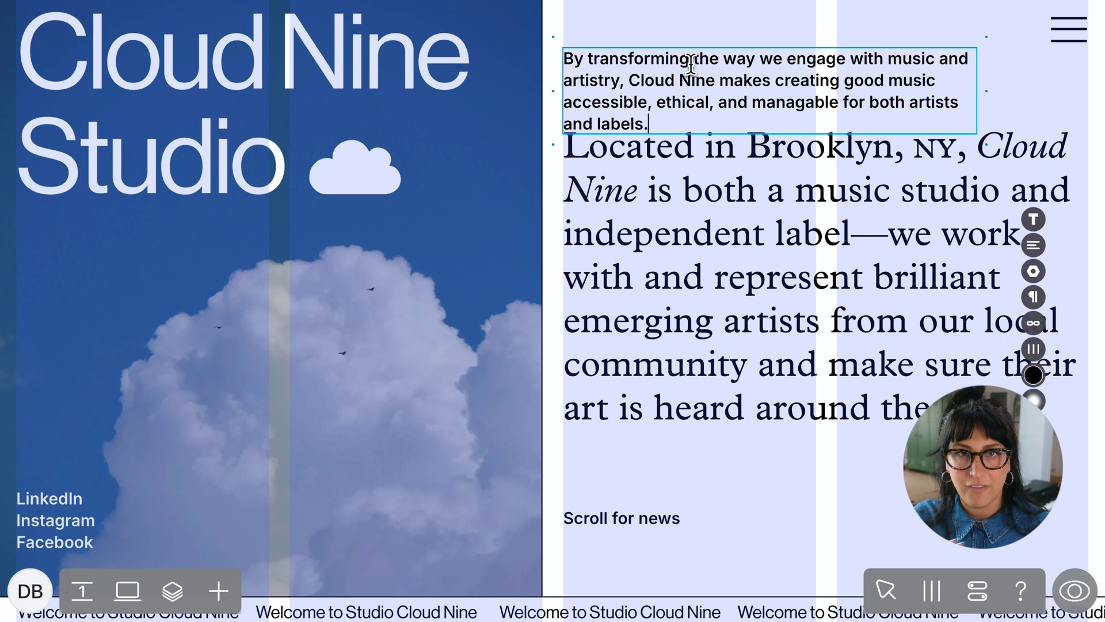
key(Escape)
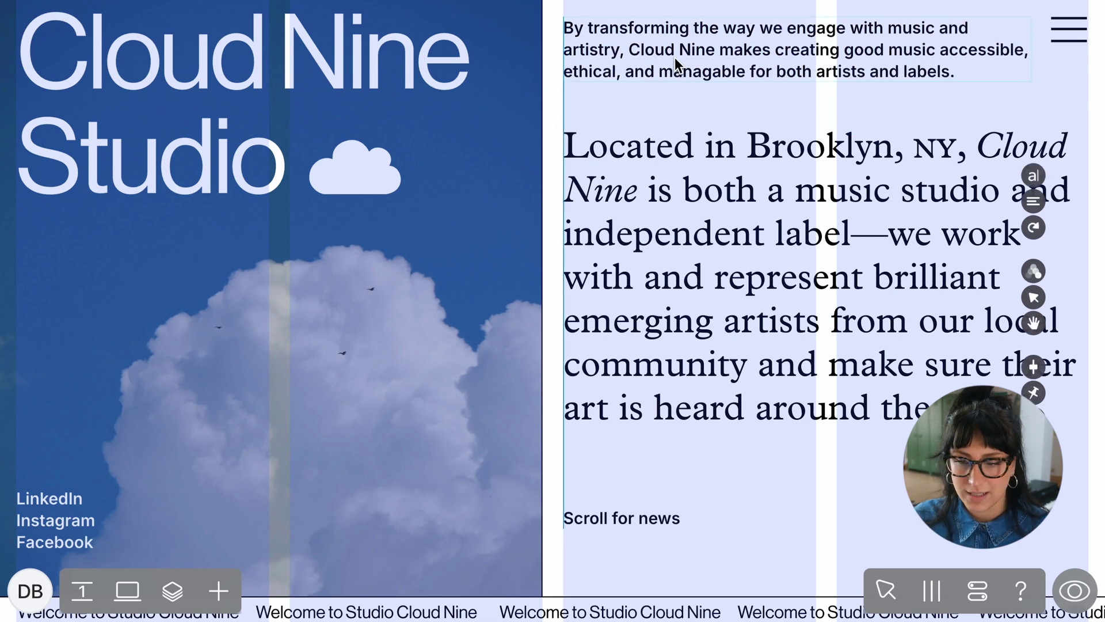
key(ctrl+shift+p)
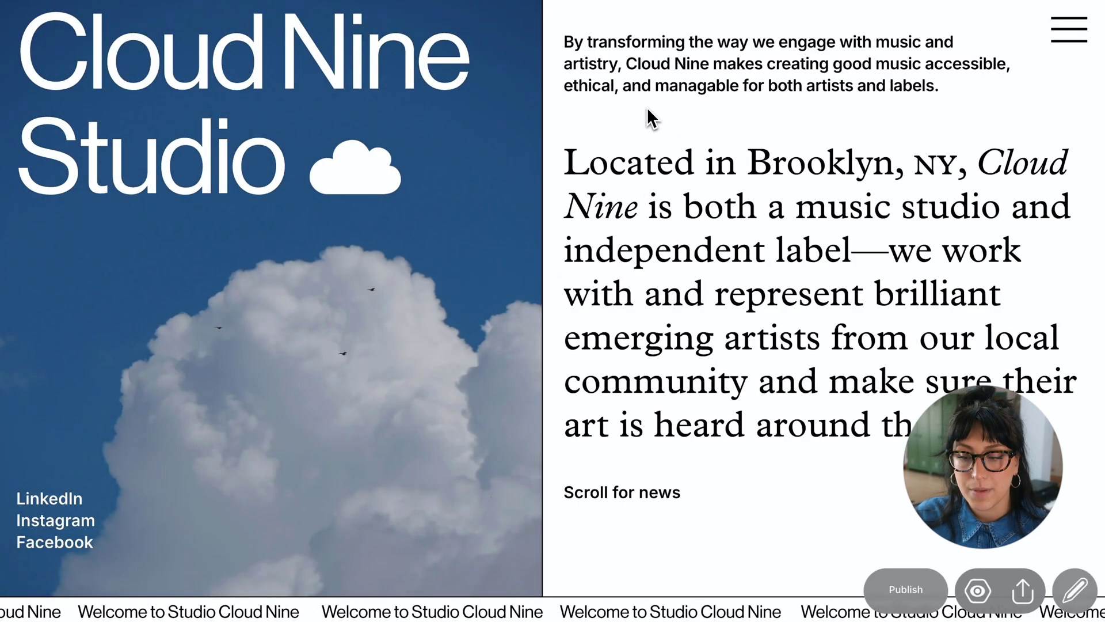
Give the cloud icon an on-load opacity fade from 0 to 100 over 1.2 s and preview it.
click(1076, 590)
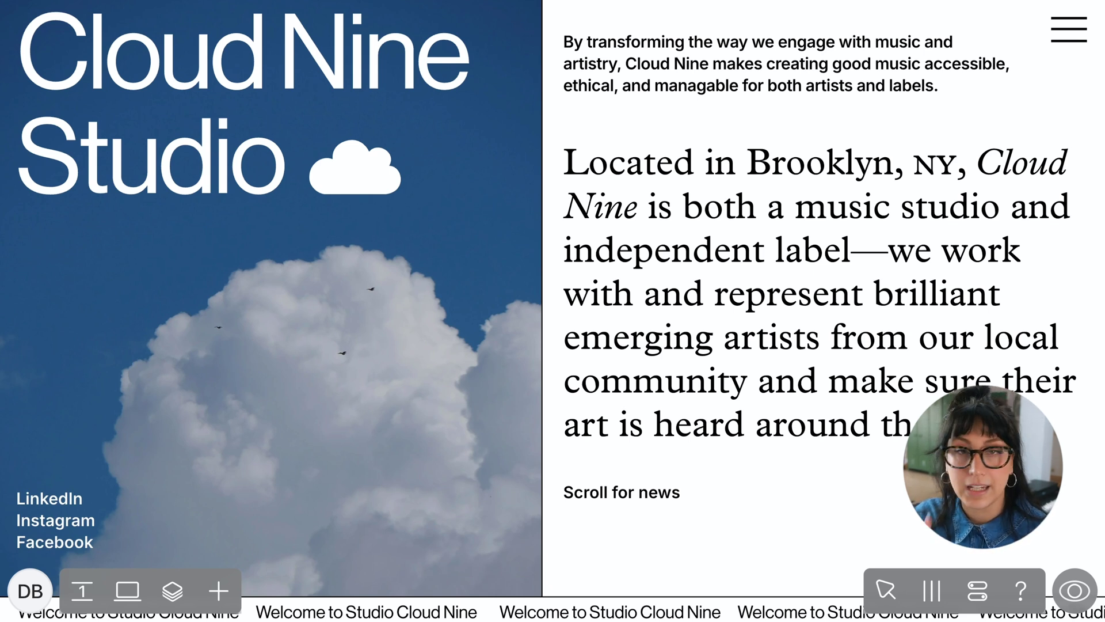
click(380, 168)
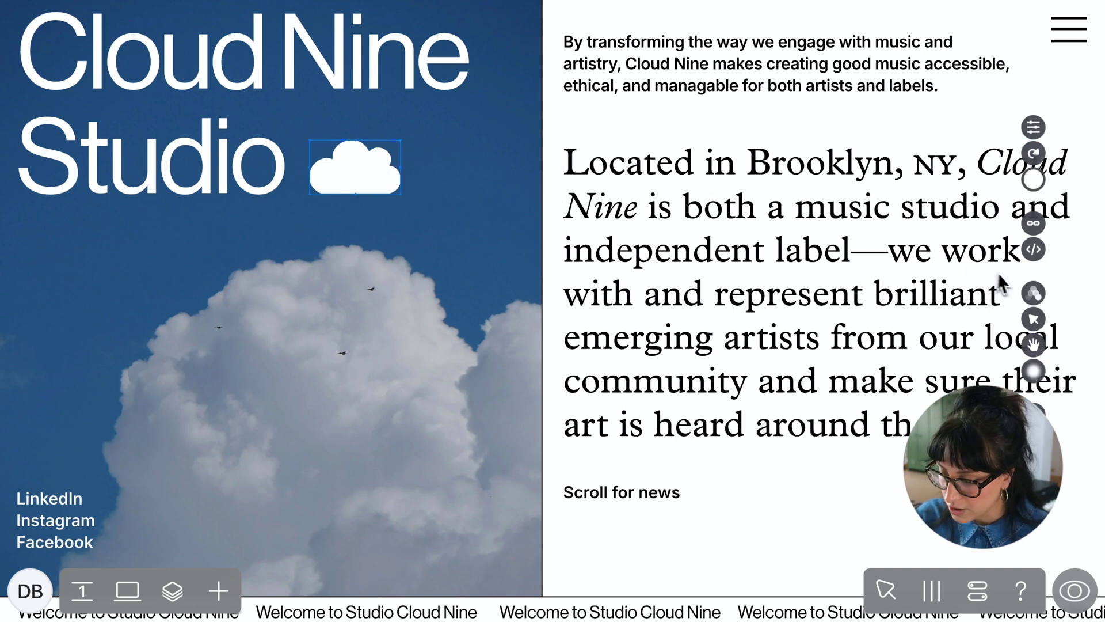
click(1035, 296)
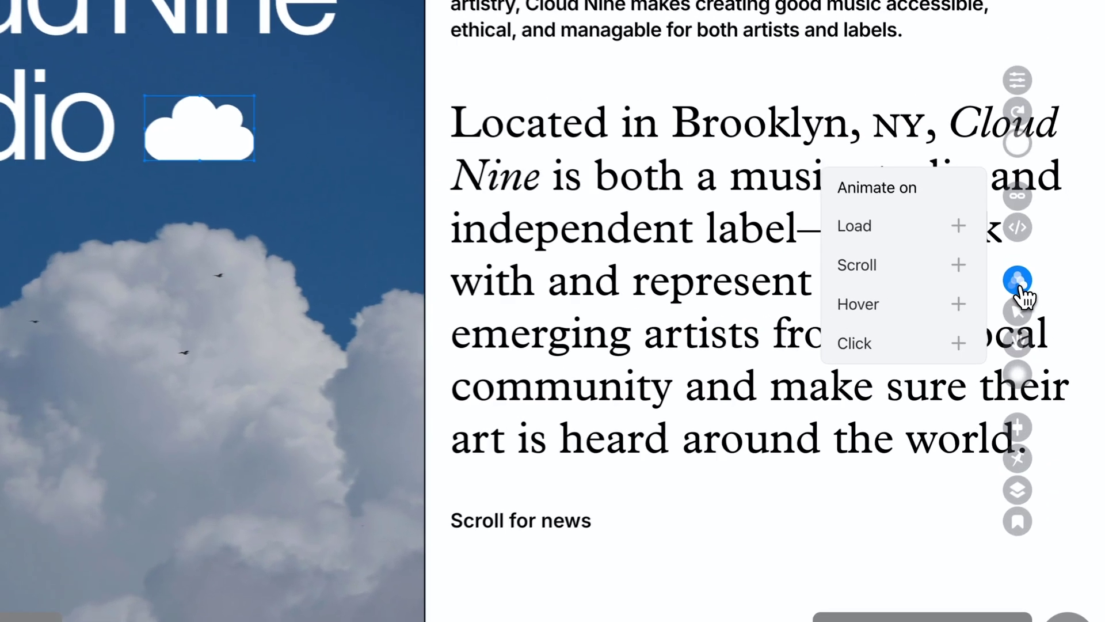
click(898, 244)
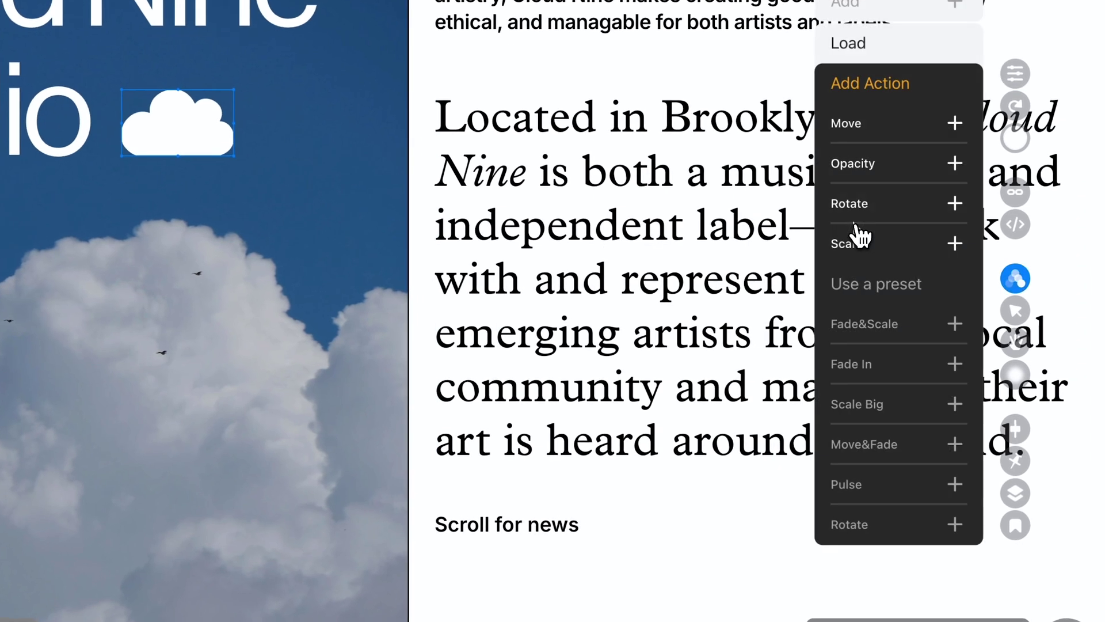
click(861, 178)
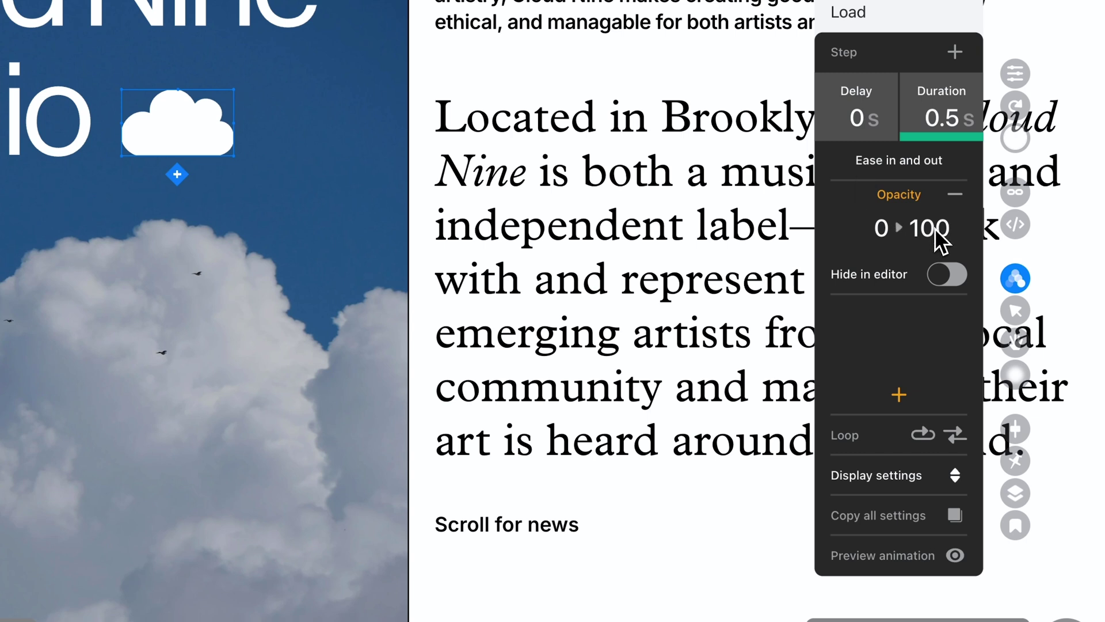
click(899, 229)
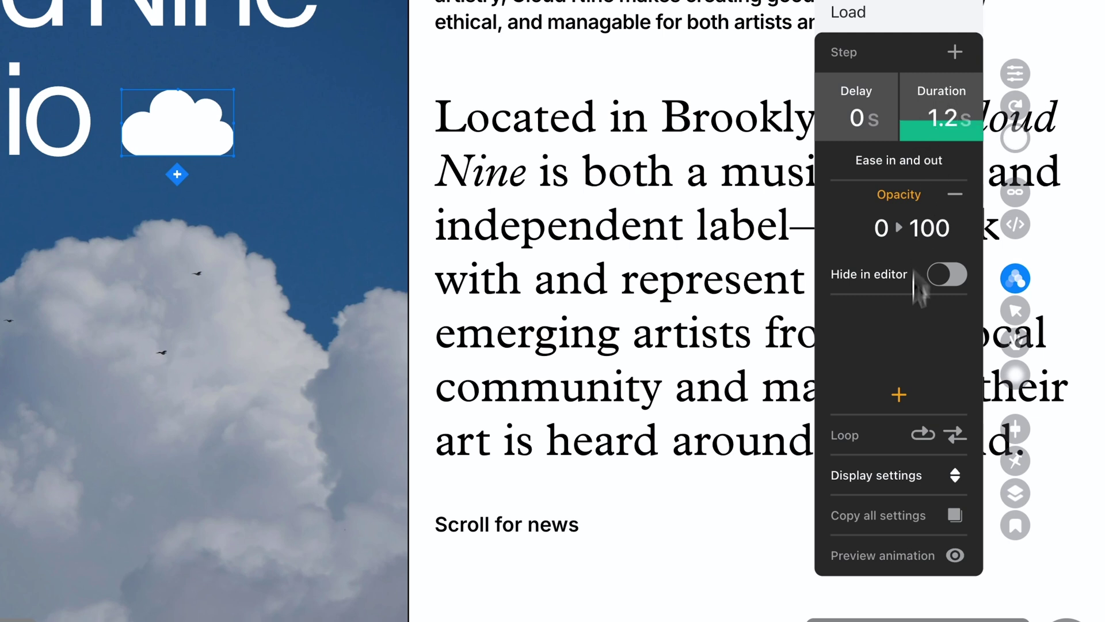
click(955, 556)
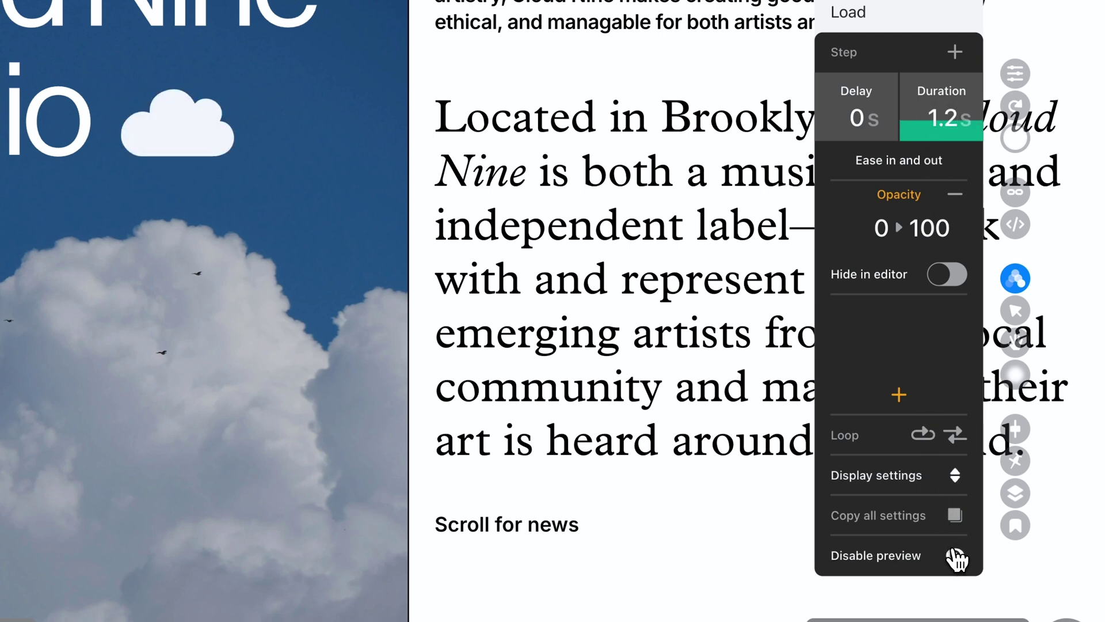
click(955, 556)
click(956, 557)
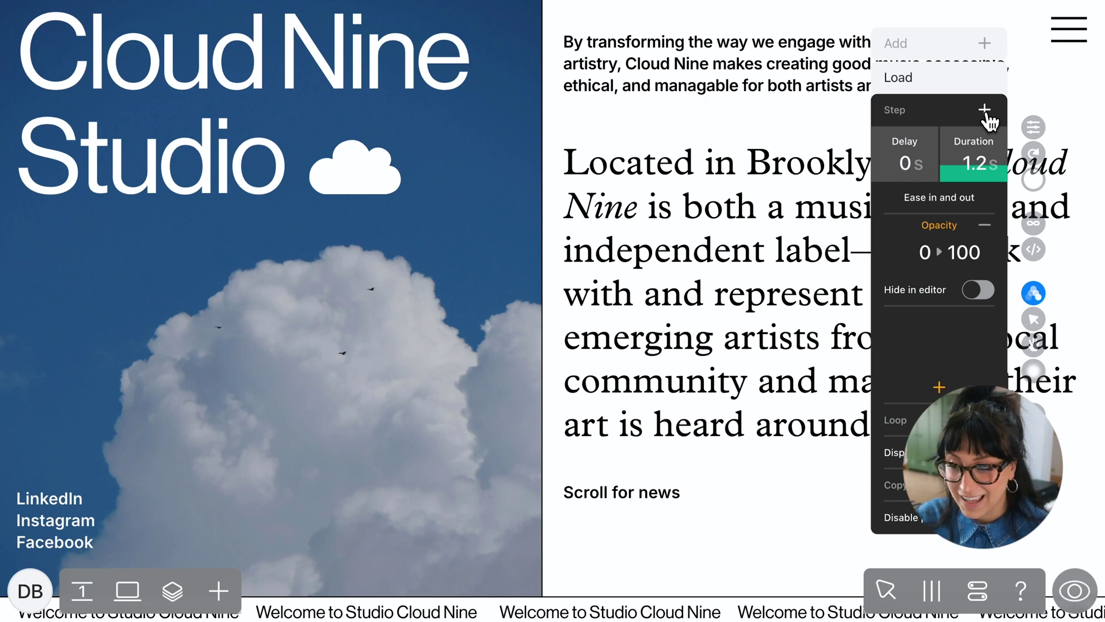
Add a Move step raising the cloud by -7 with a 2-second duration.
click(985, 111)
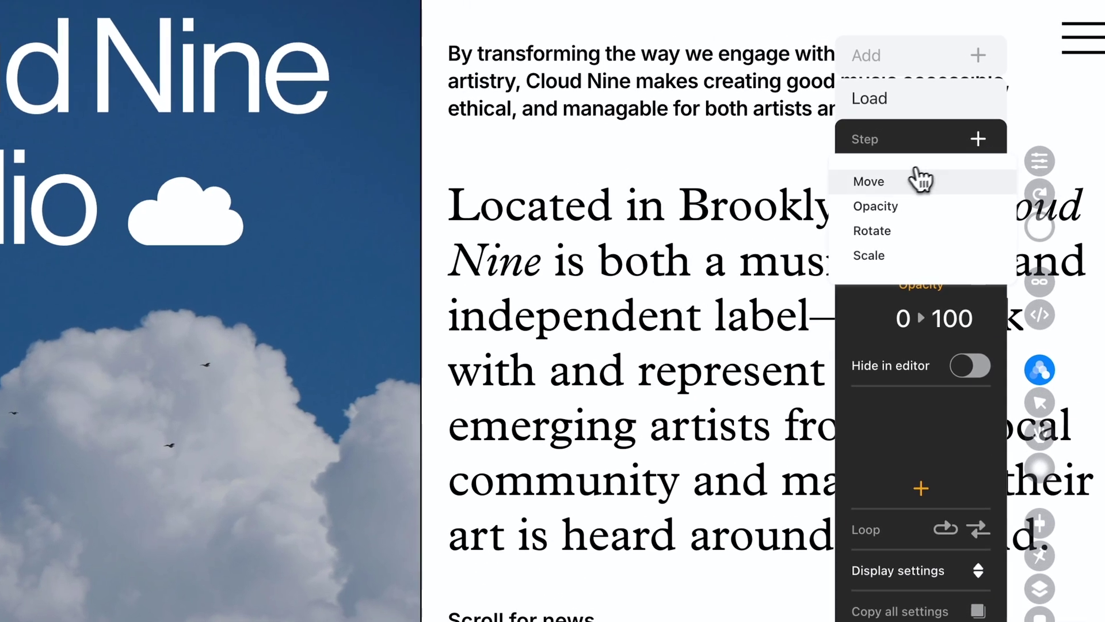
click(870, 182)
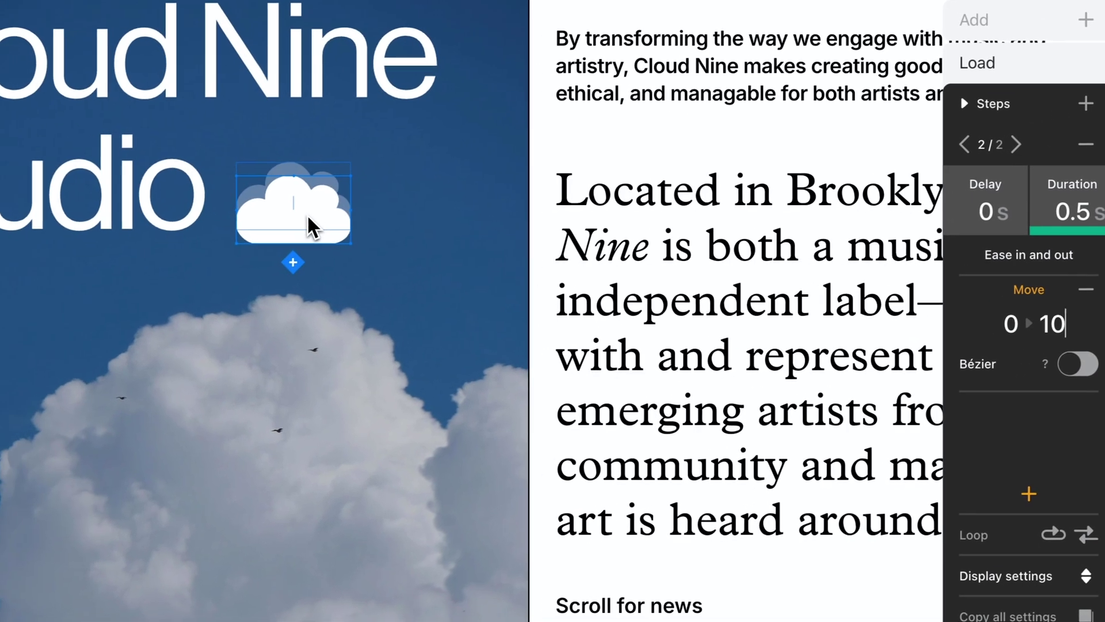
drag(197, 242, 203, 205)
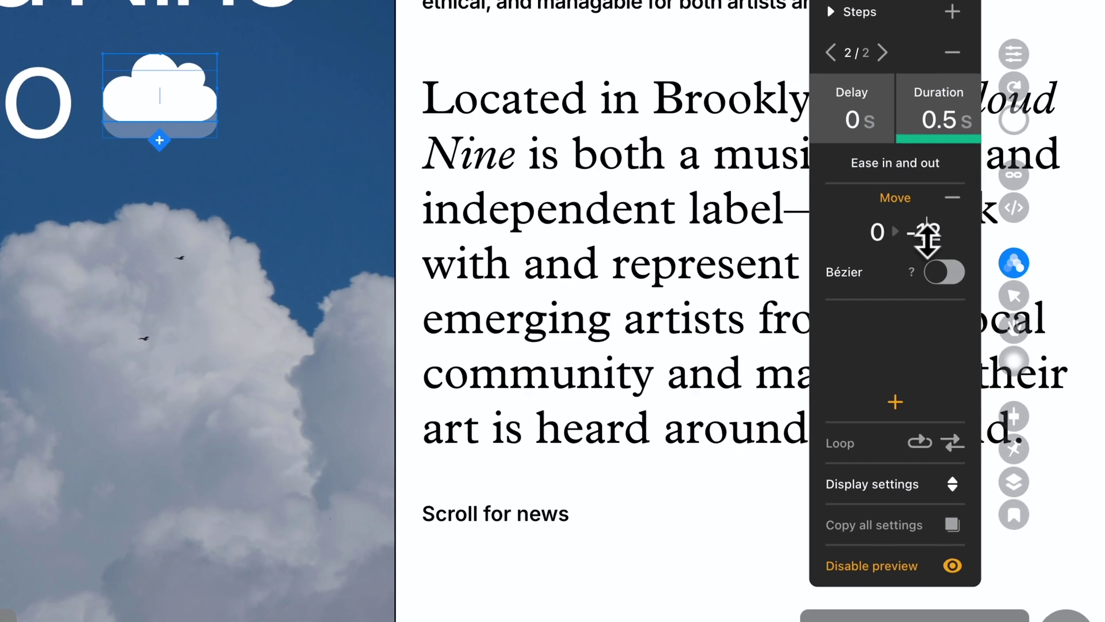
drag(1065, 327, 1066, 342)
drag(928, 250, 927, 235)
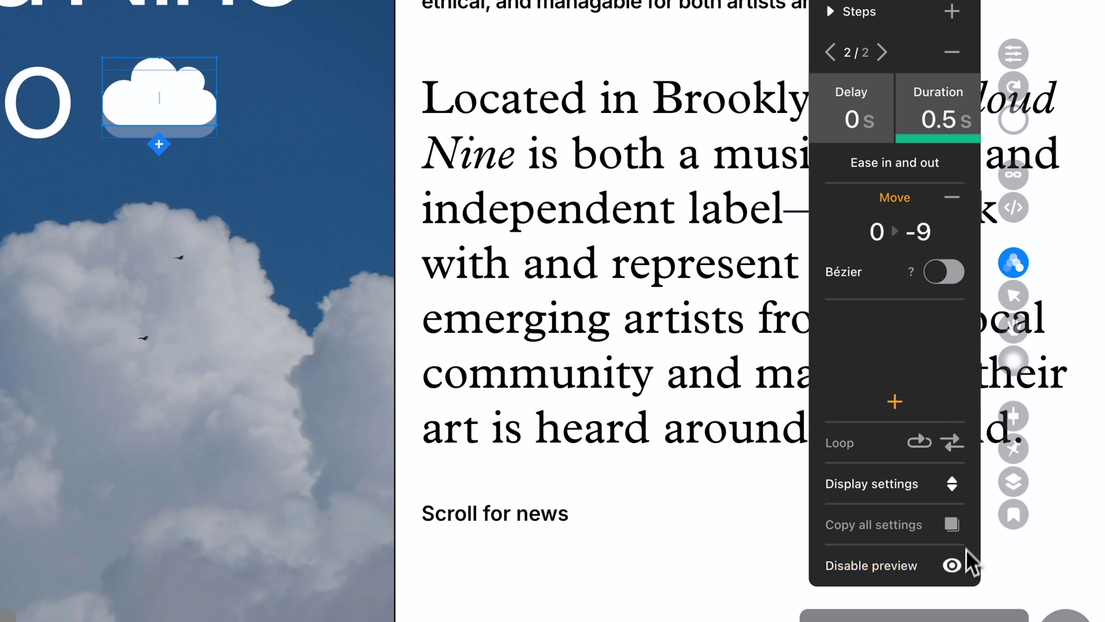
drag(928, 234, 930, 229)
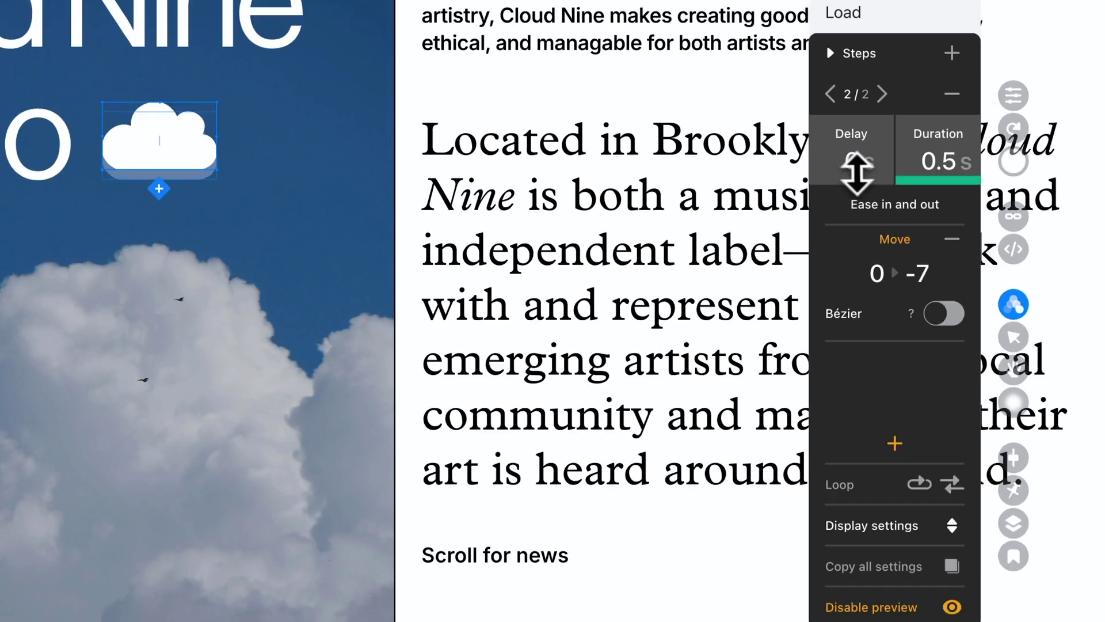
drag(852, 132, 859, 188)
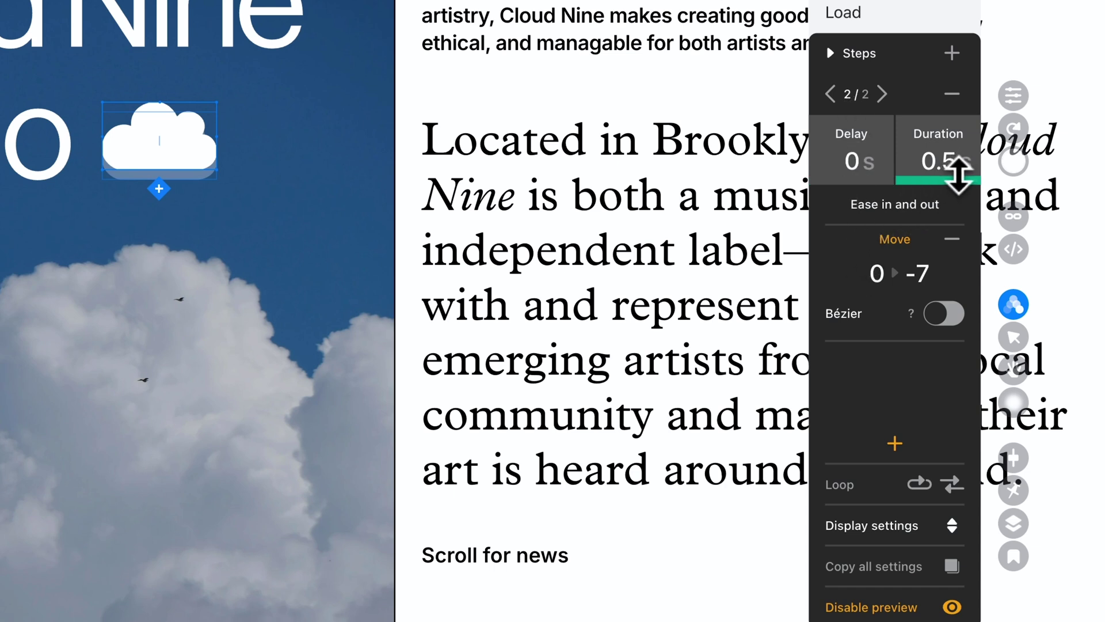
drag(958, 175, 954, 73)
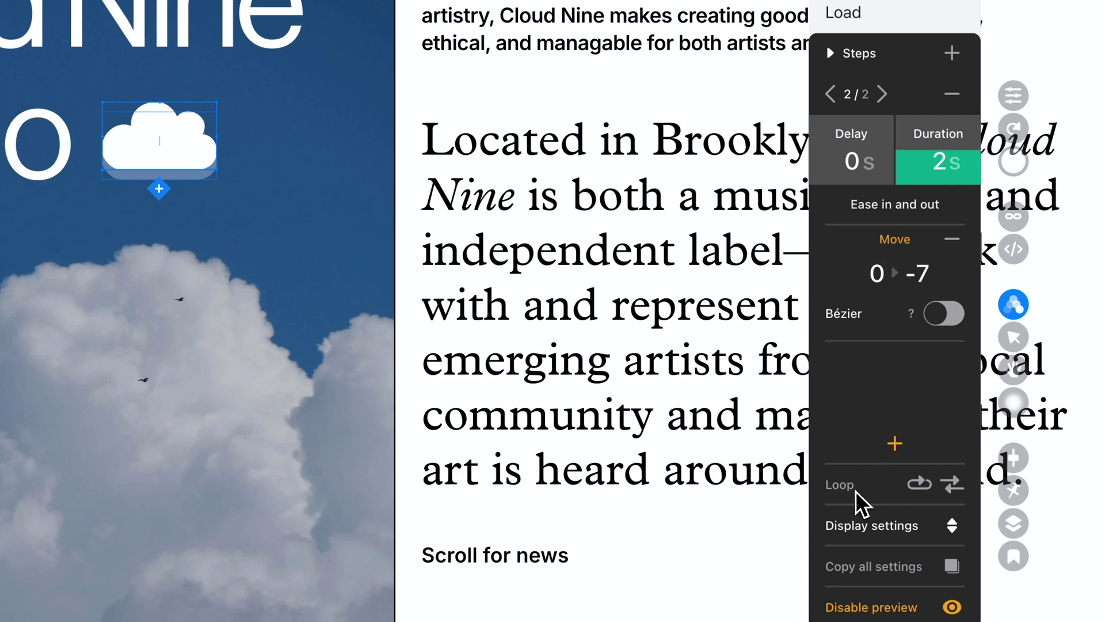
Preview the cloud's fade and rise, then set the move step to Ease out.
click(953, 607)
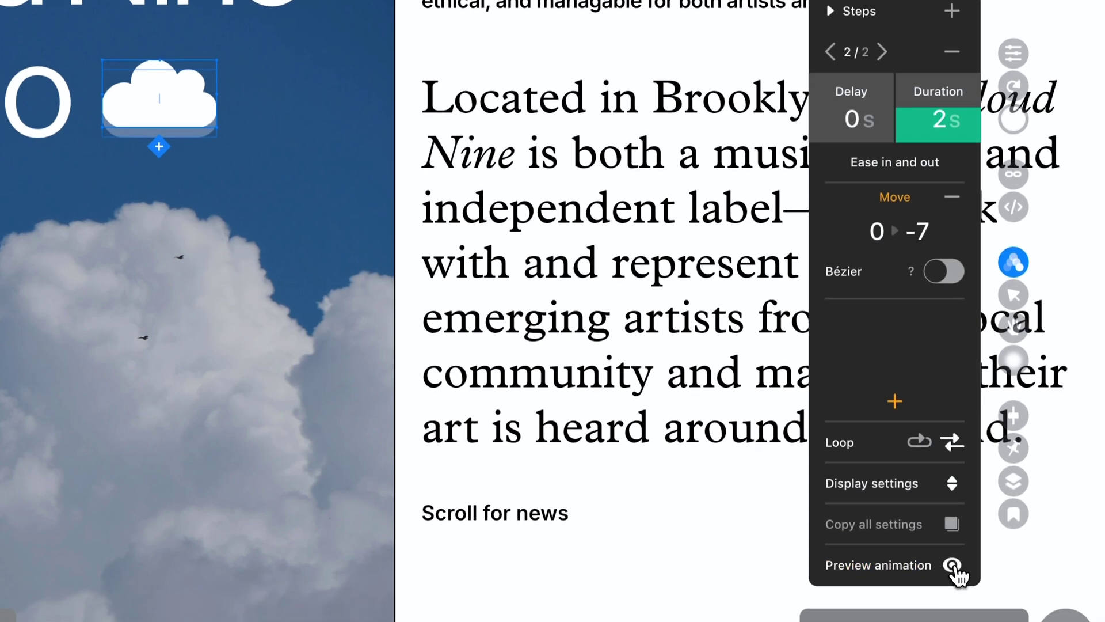
click(953, 562)
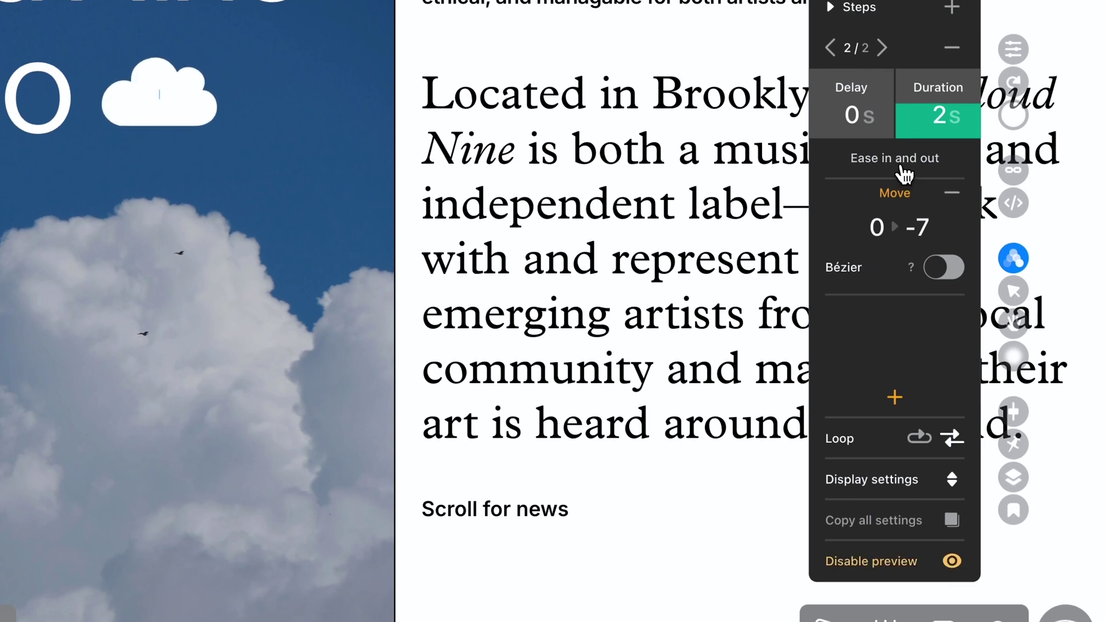
click(902, 166)
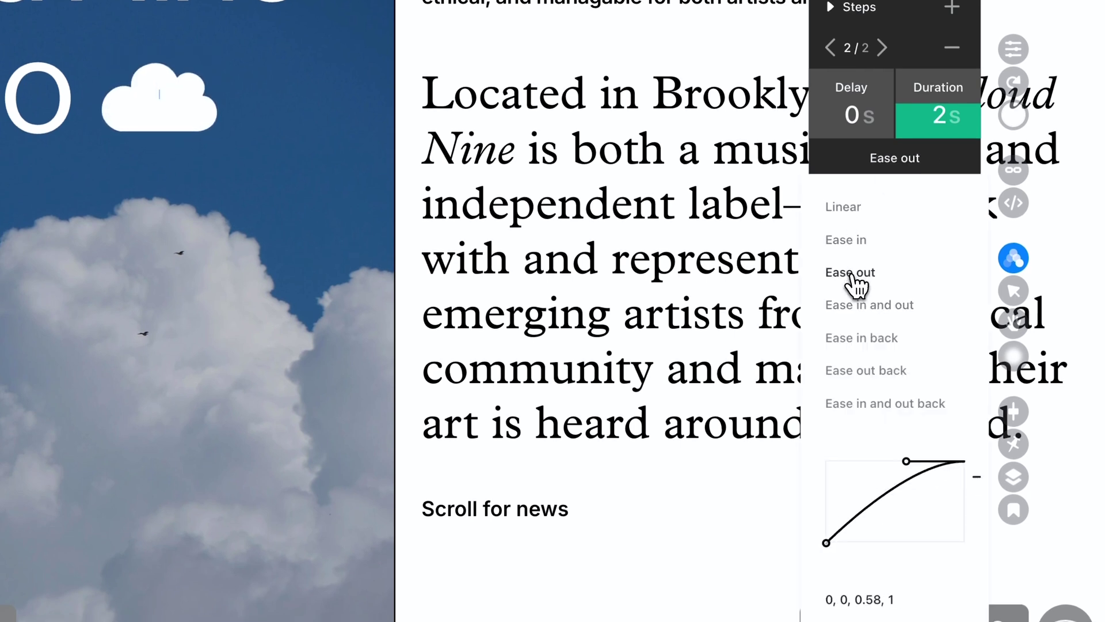
click(892, 164)
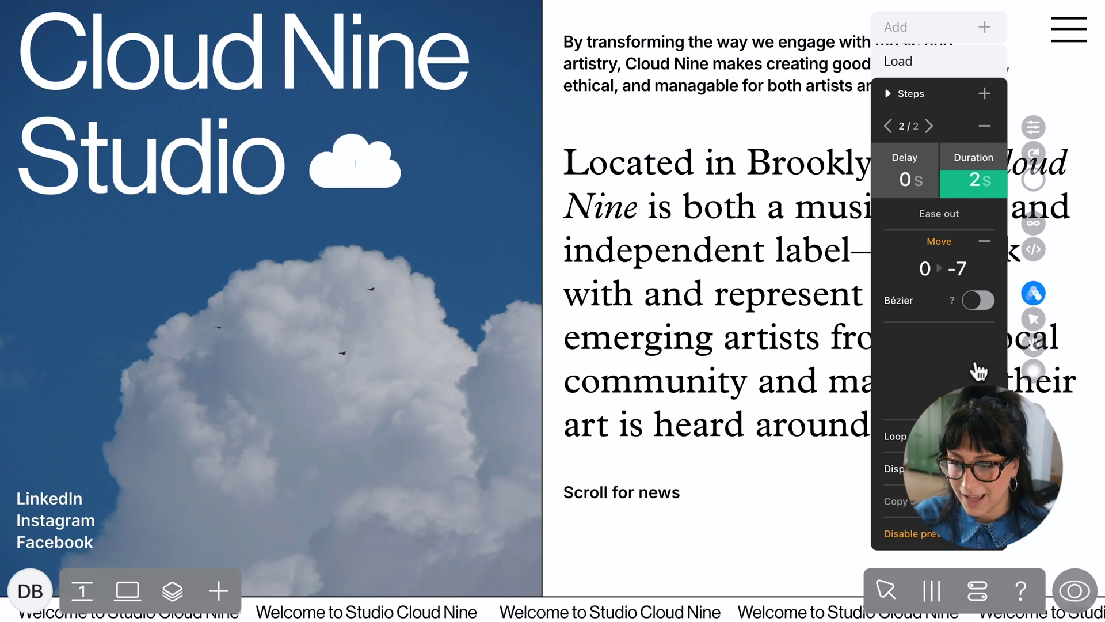
Preview the page, then copy the intro paragraph's fade-in animation onto the Brooklyn paragraph.
key(Escape)
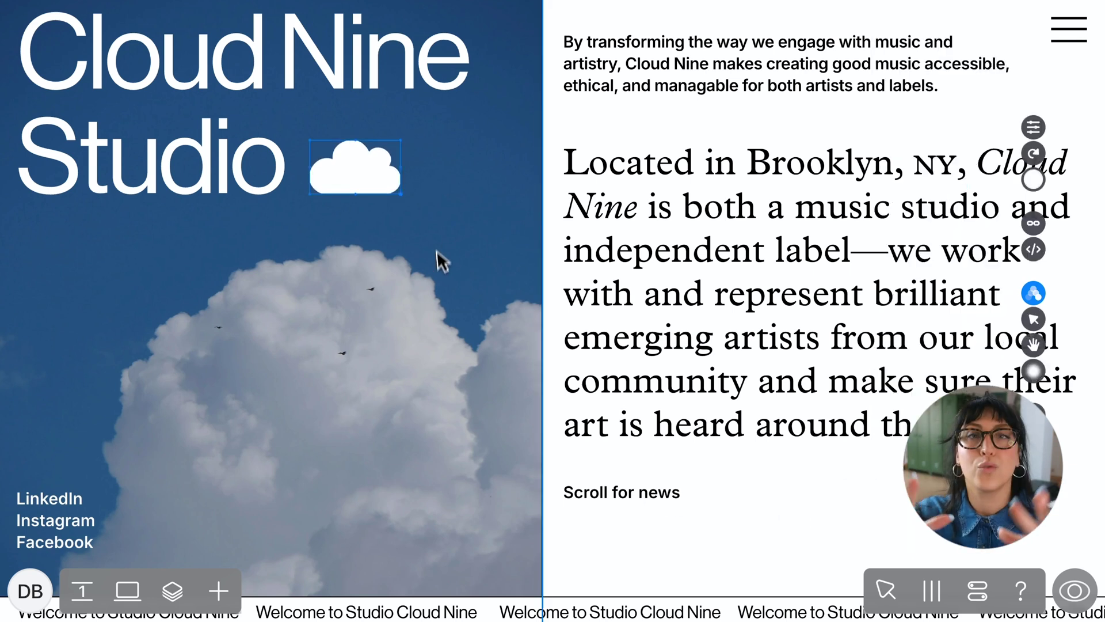
click(1081, 595)
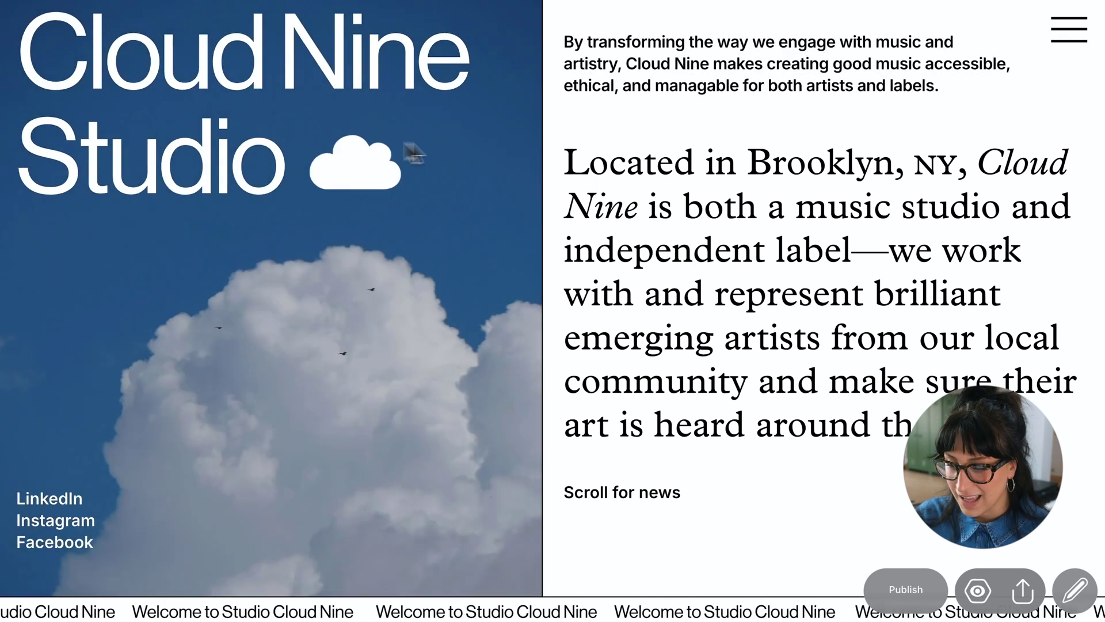
key(Escape)
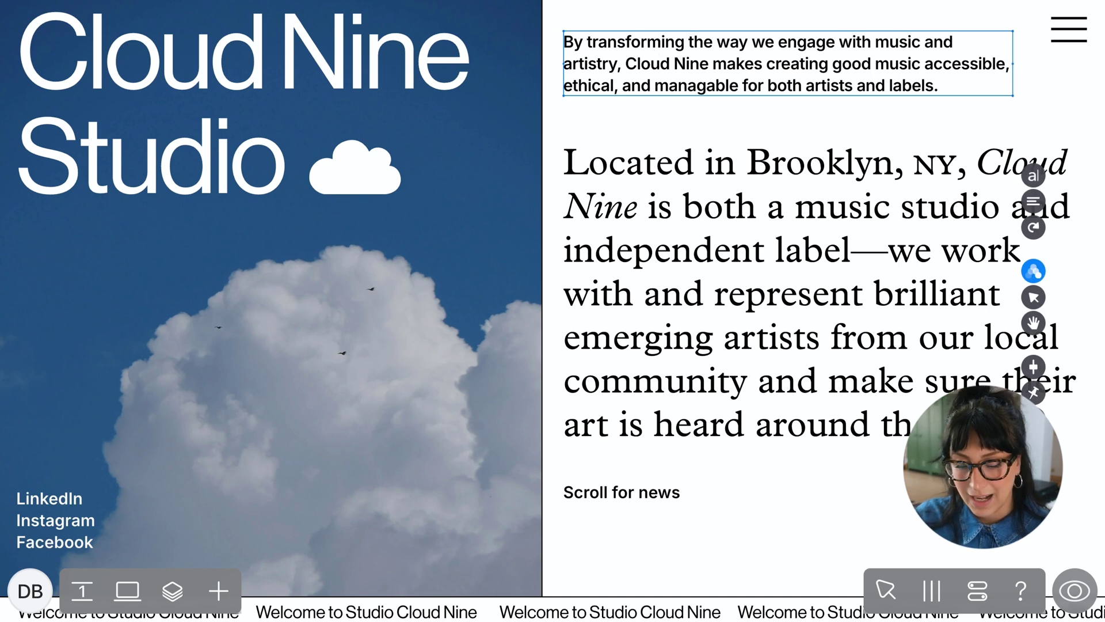
key(shift+super+c)
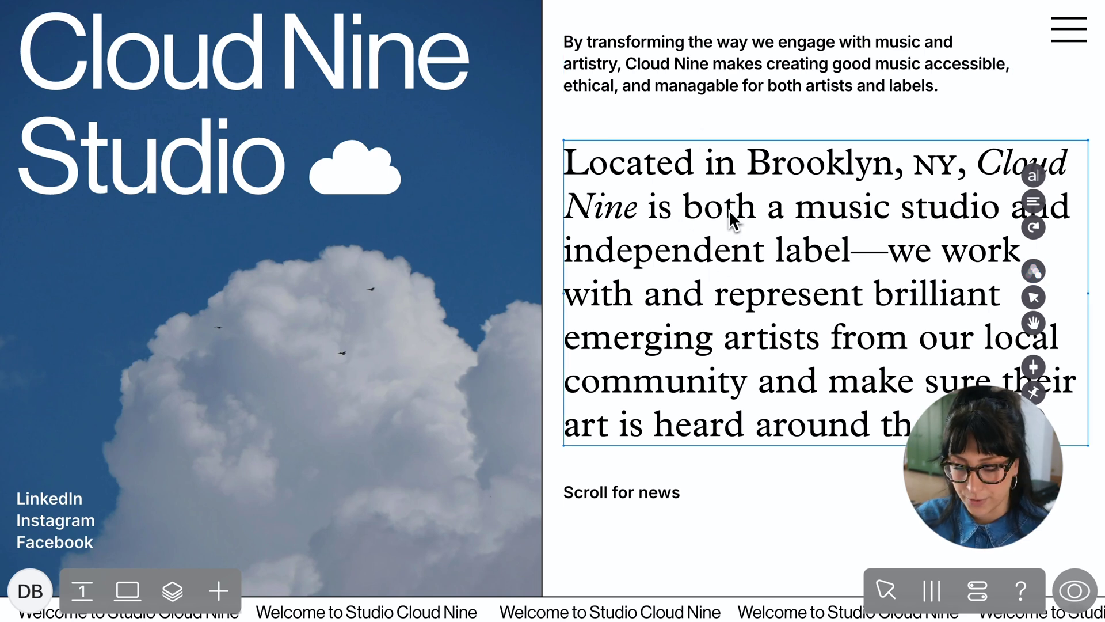
key(shift+super+v)
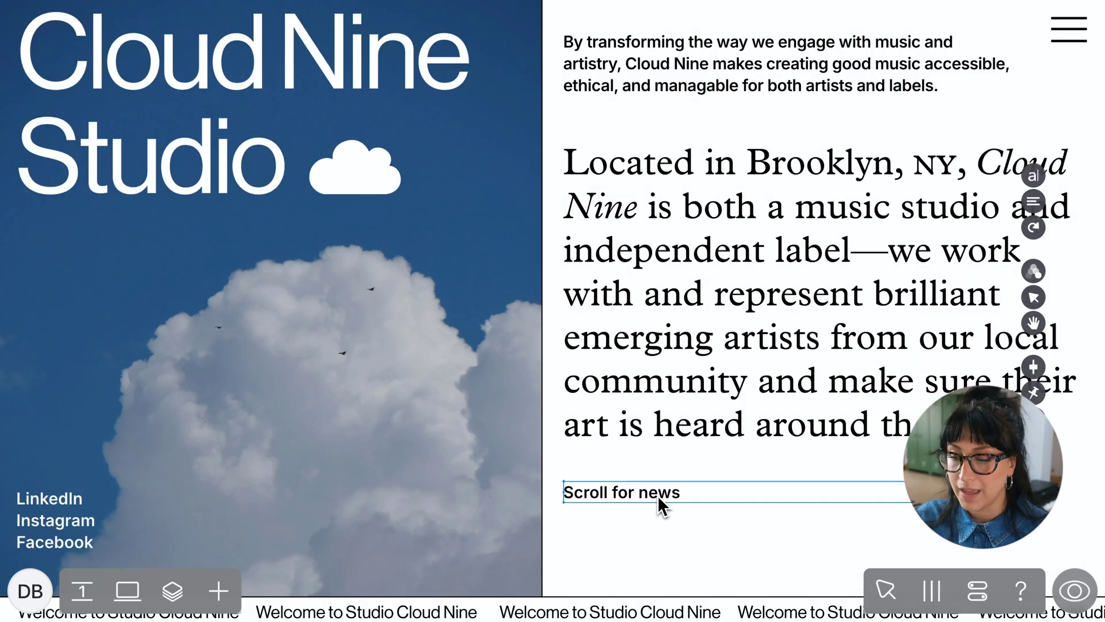
click(657, 495)
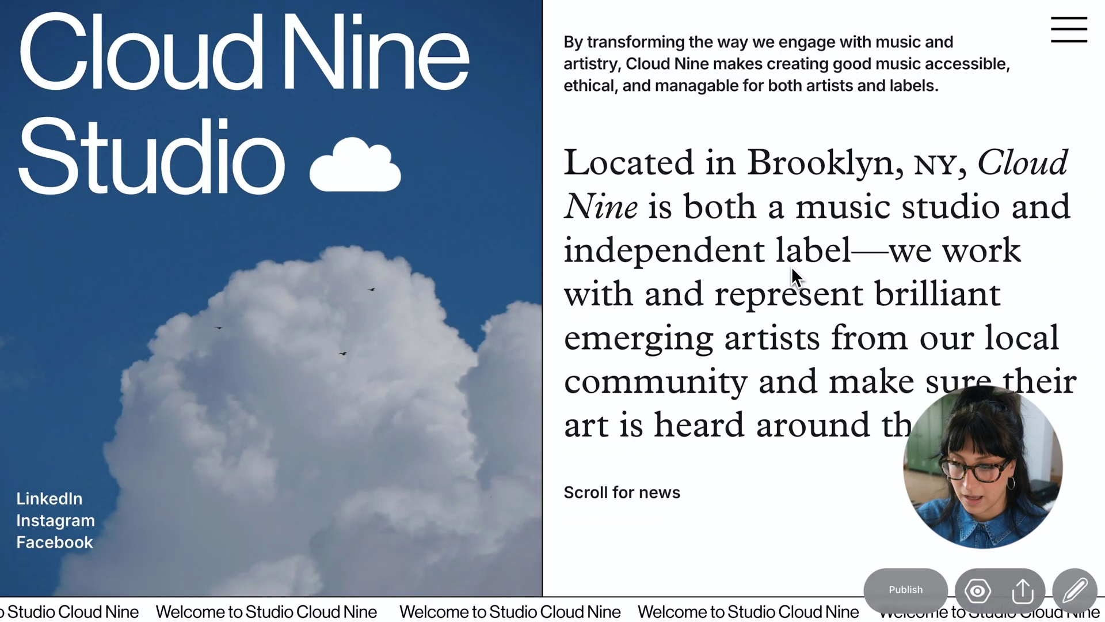
Add a Move step that makes 'Scroll for news' rise into place, and preview it.
click(1074, 590)
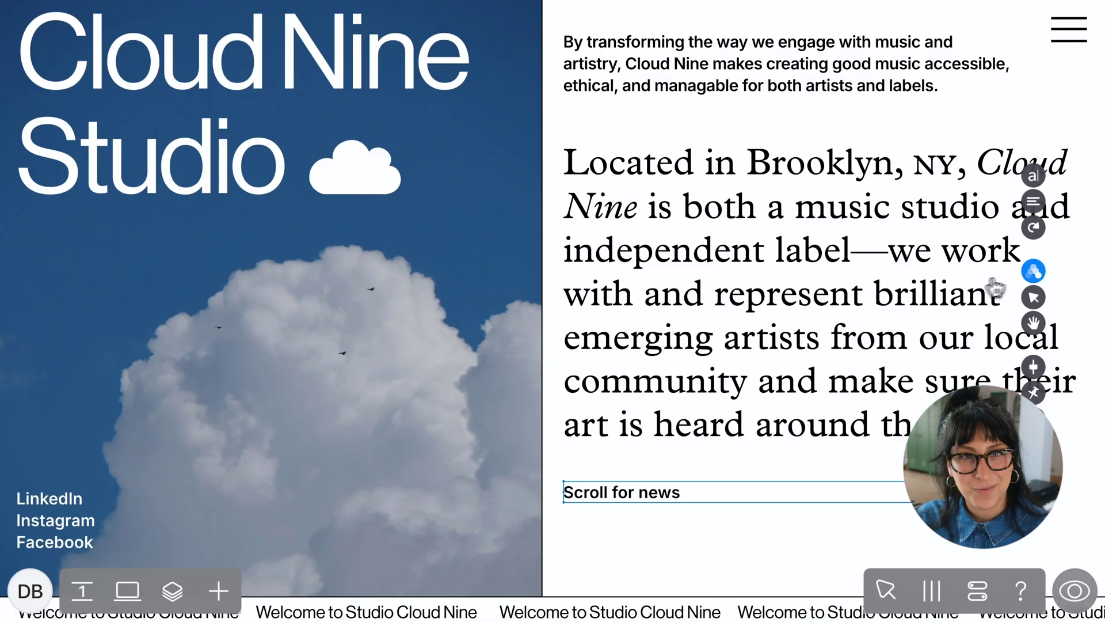
click(1032, 273)
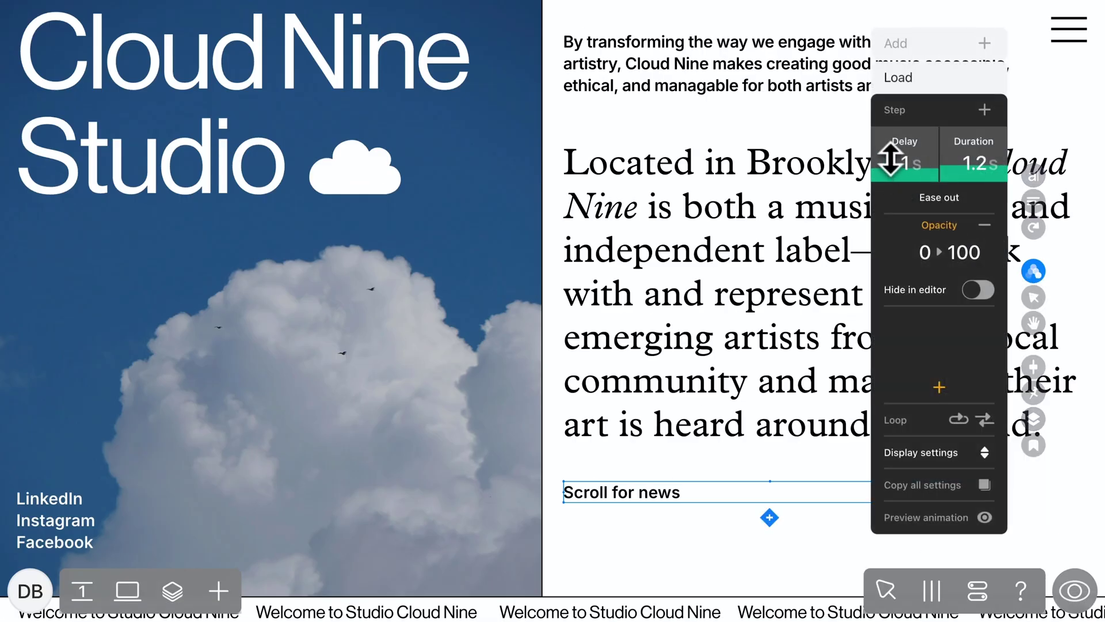
key(Escape)
click(635, 509)
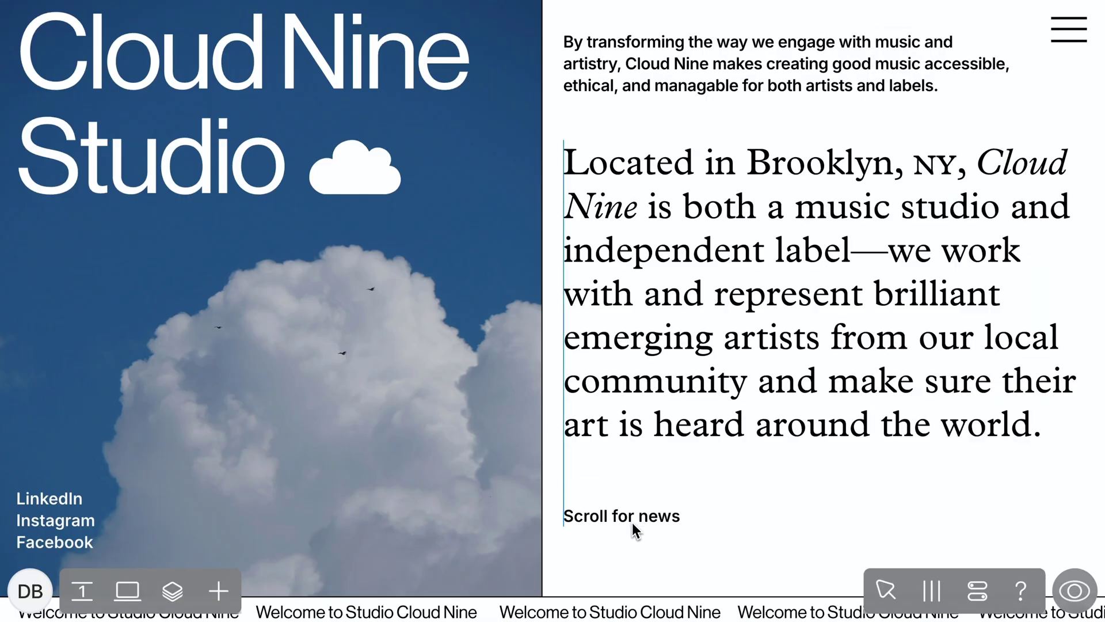
click(943, 387)
click(893, 299)
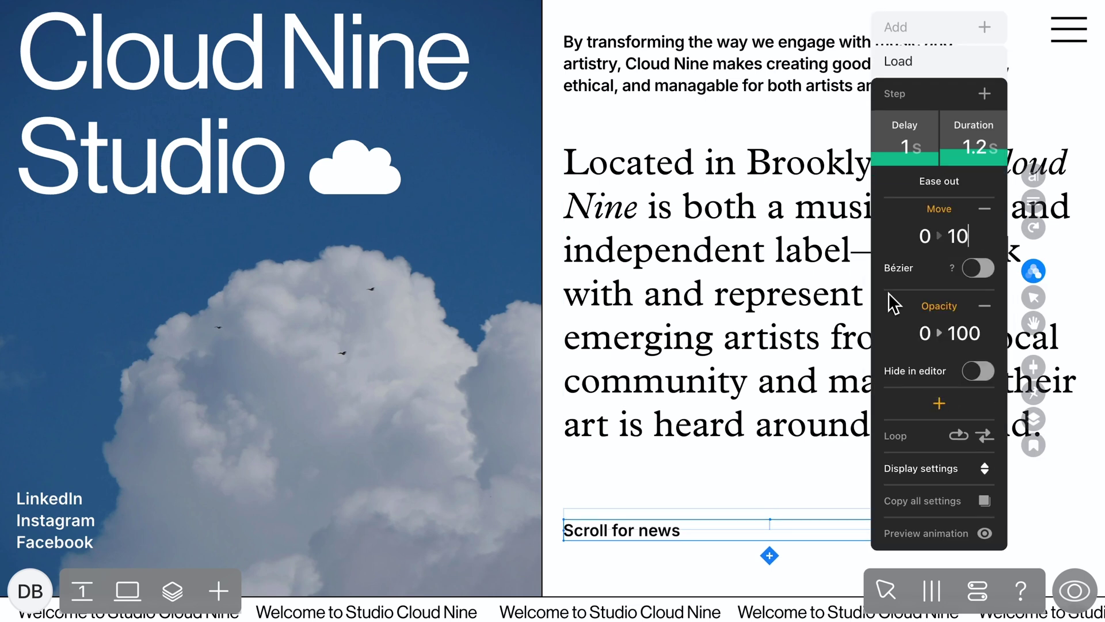
drag(646, 530, 643, 495)
click(984, 534)
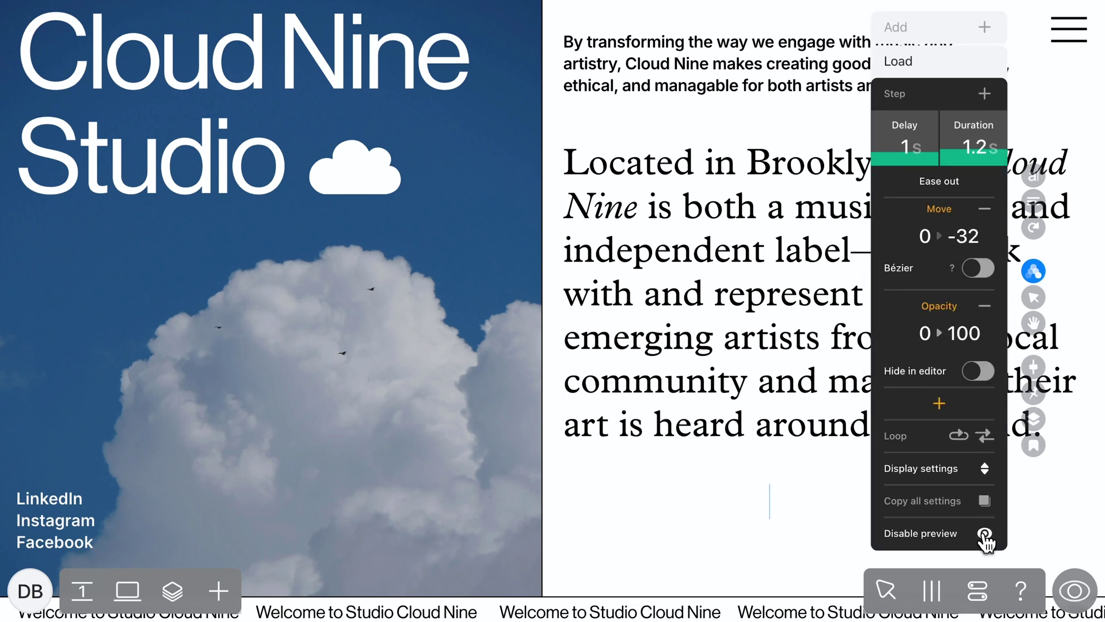
Copy the Brooklyn paragraph's fade-in onto the Cloud Nine Studio heading and preview it.
click(242, 161)
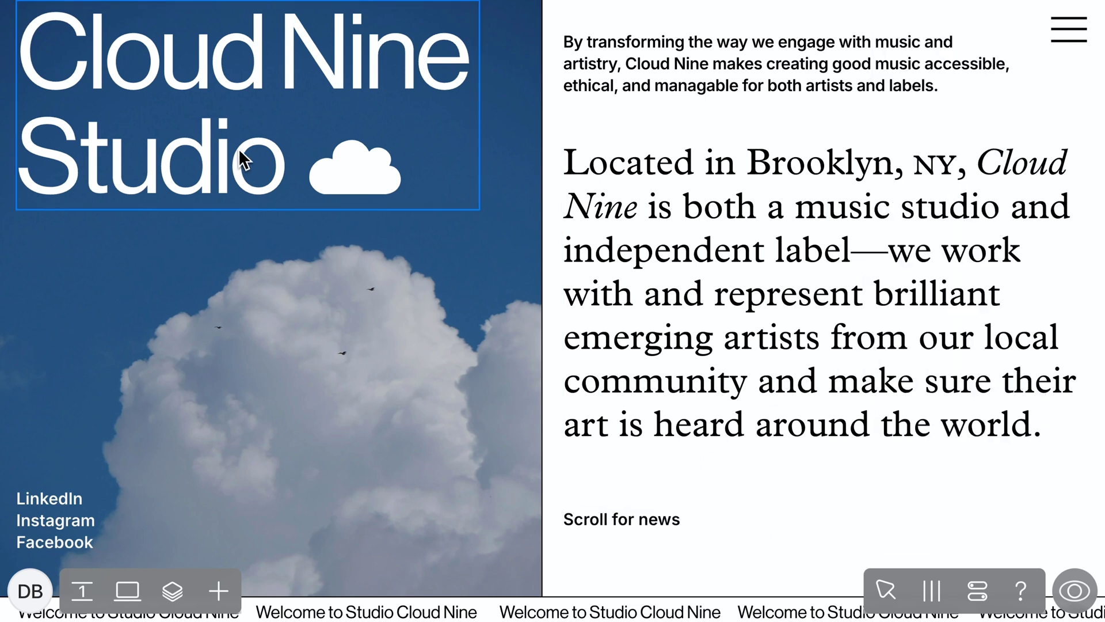
click(675, 289)
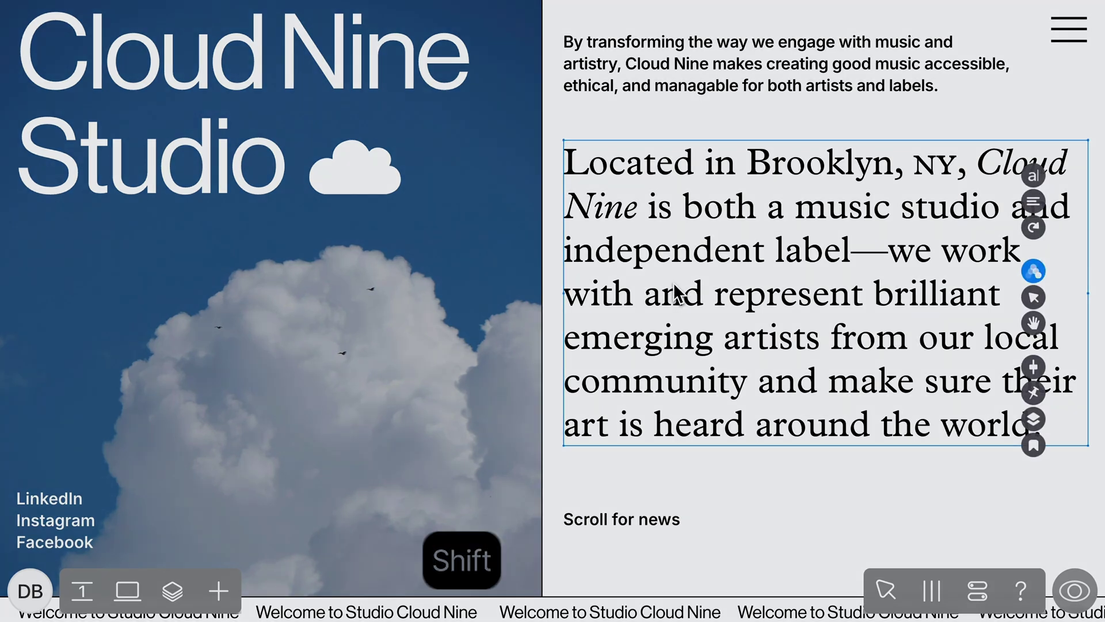
shift+click(140, 150)
key(shift+super+c)
key(shift+super+v)
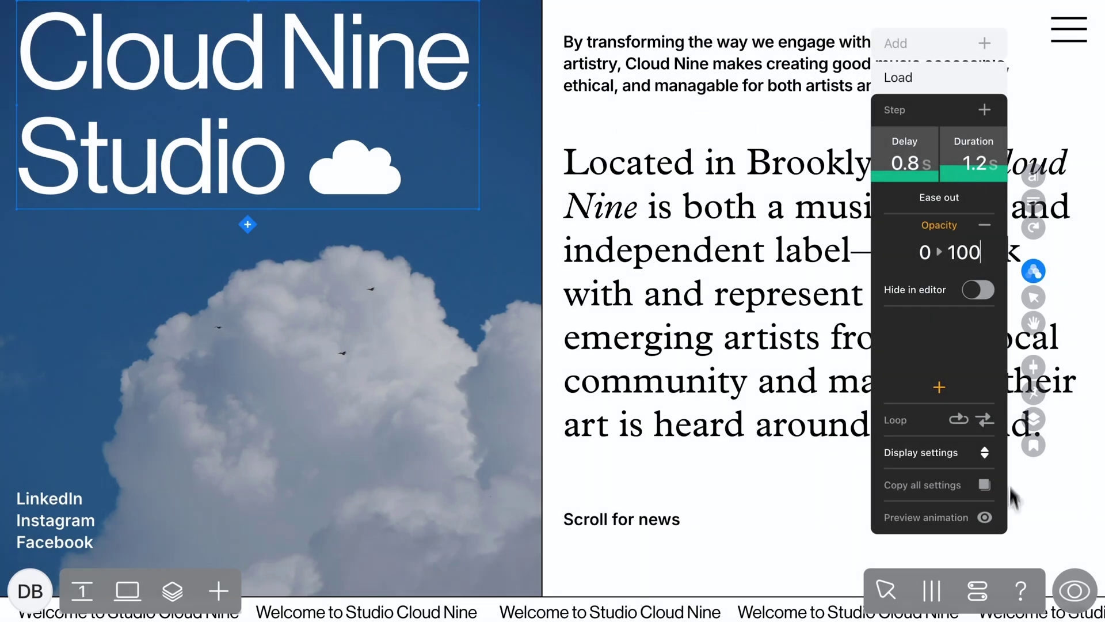
click(985, 517)
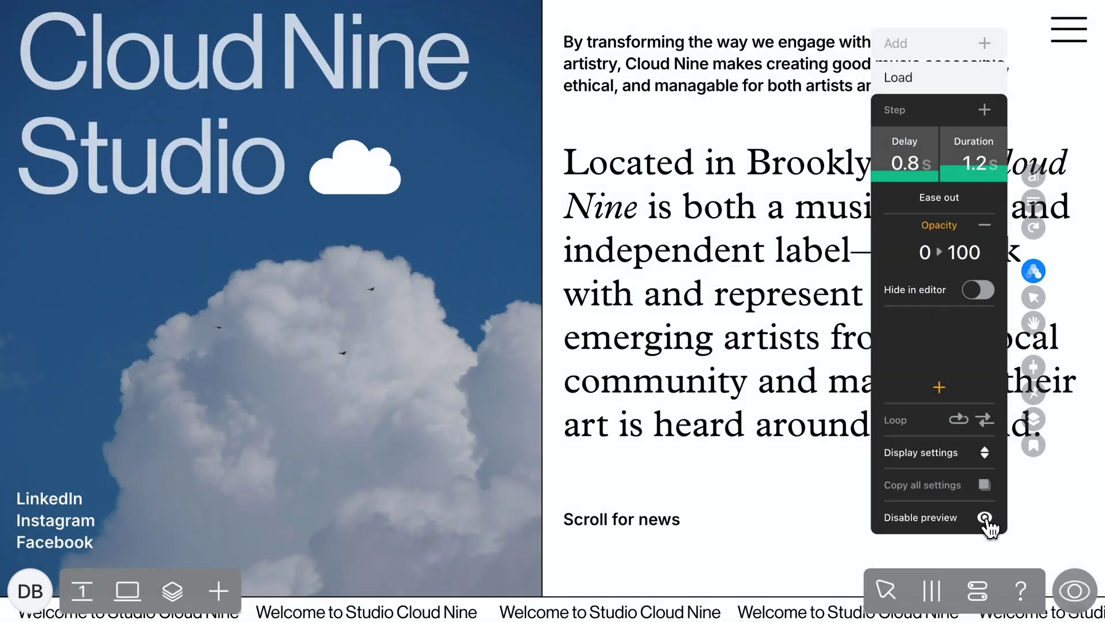
click(770, 505)
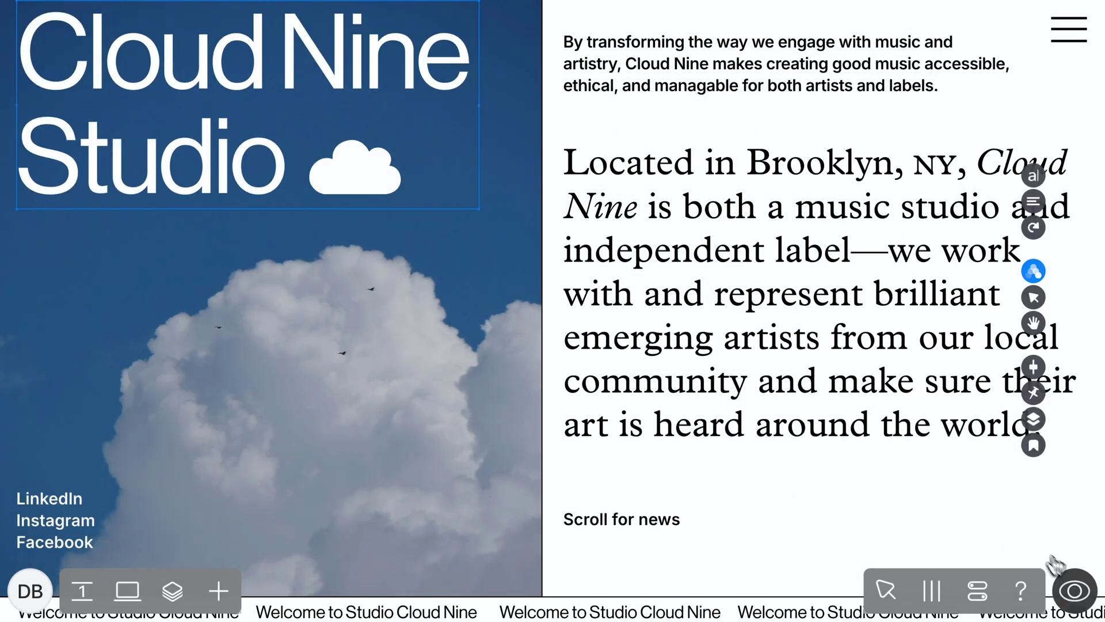
Preview the page as a visitor and check the Studio/Press/News menu opens and closes.
click(1065, 580)
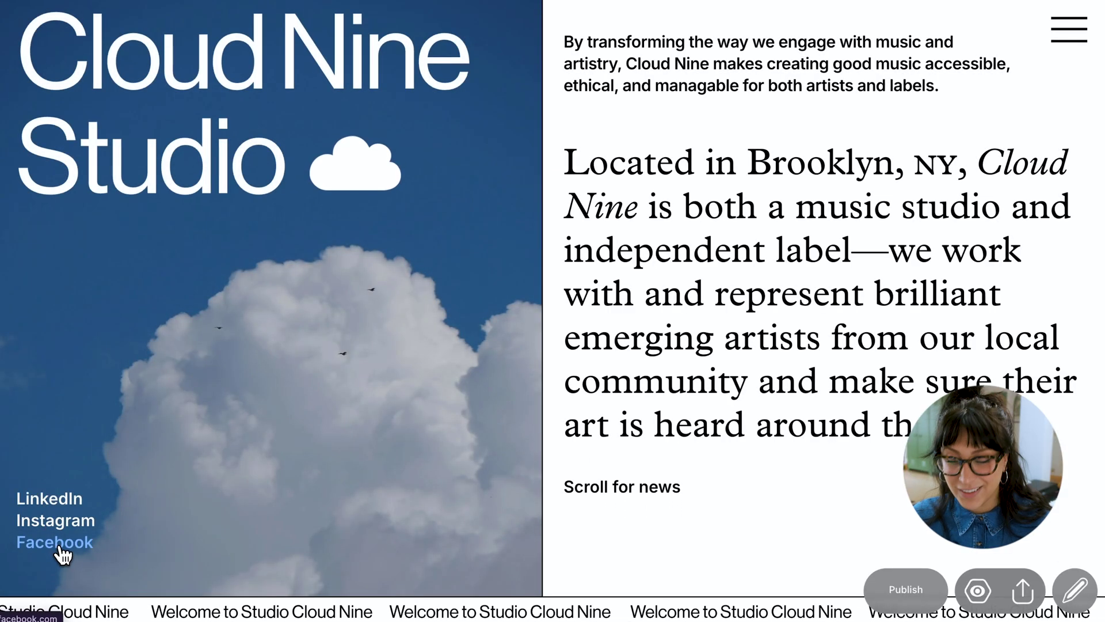
click(1069, 30)
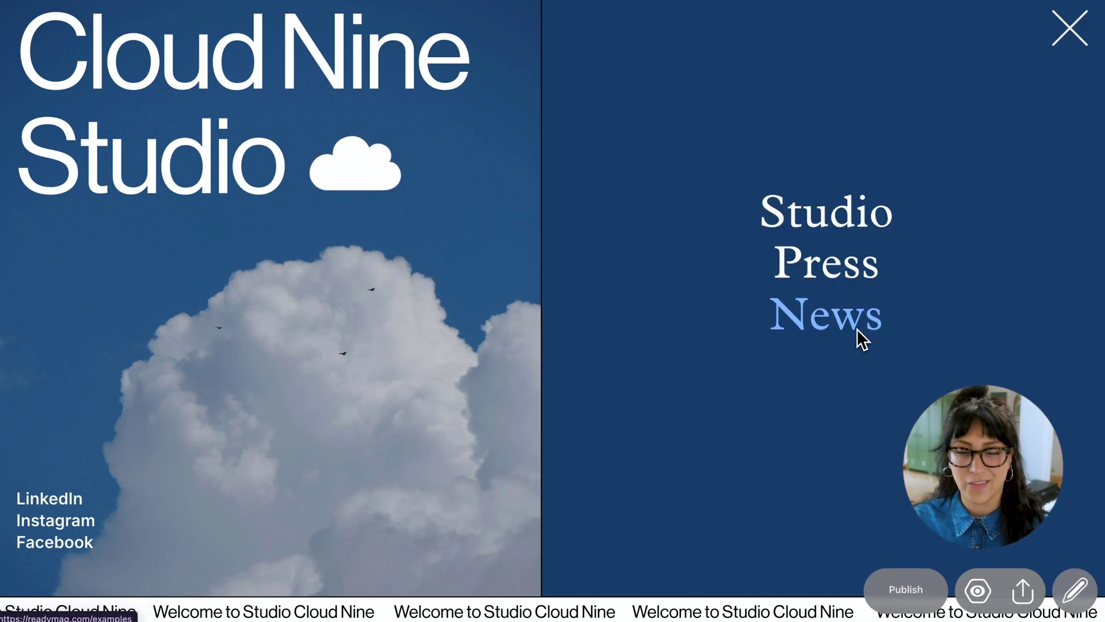
click(1069, 29)
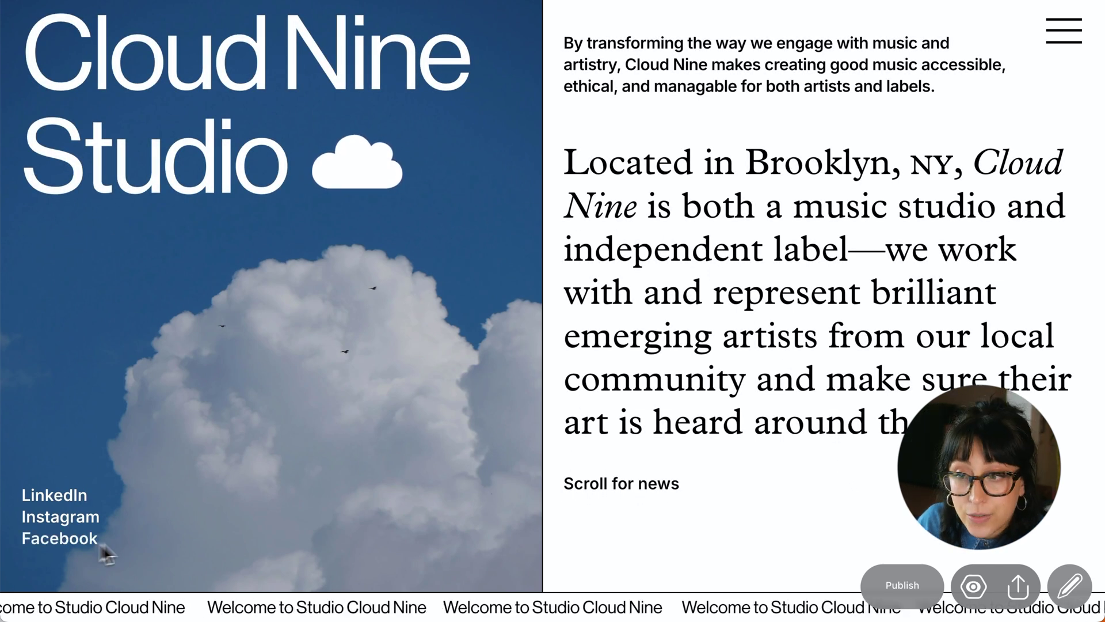
Add a 320 phone device to the Devices panel beside the 1024 desktop layout.
click(1068, 586)
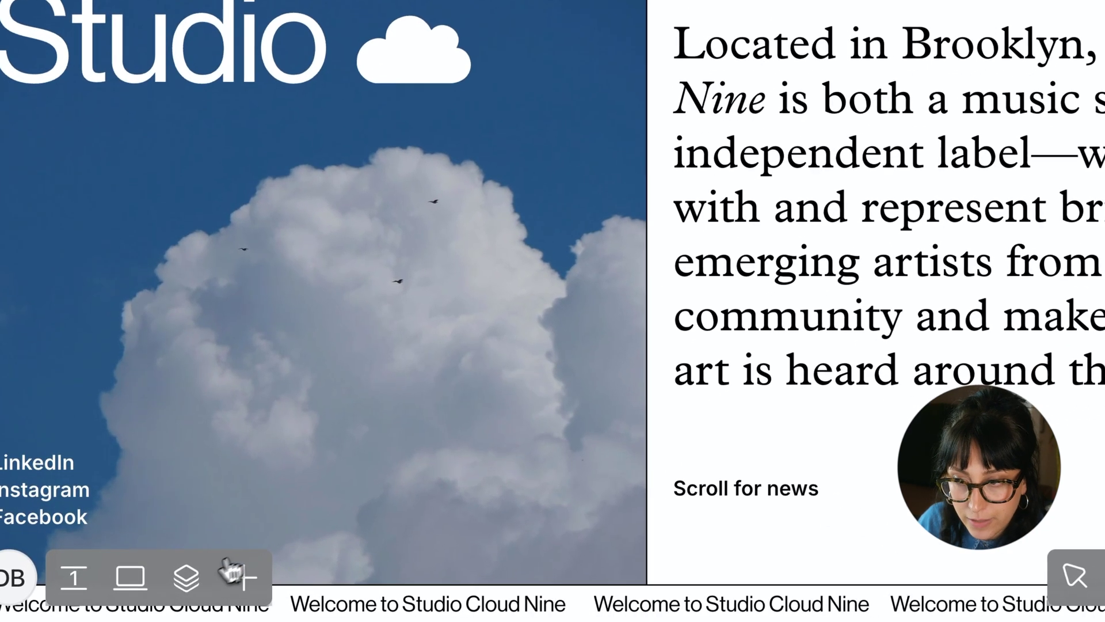
click(134, 586)
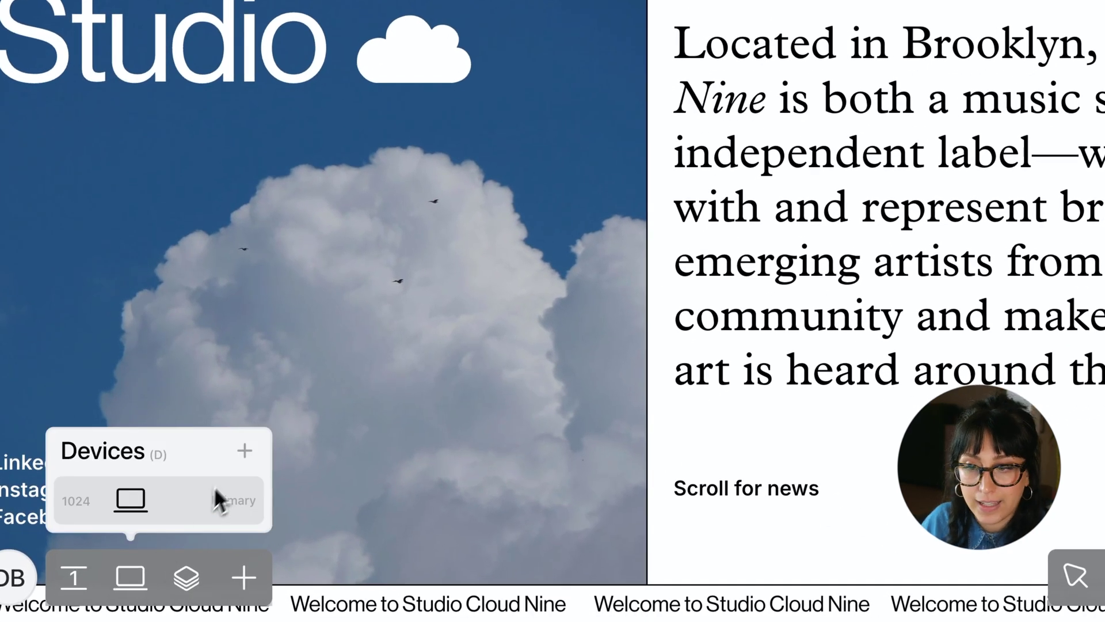
click(245, 455)
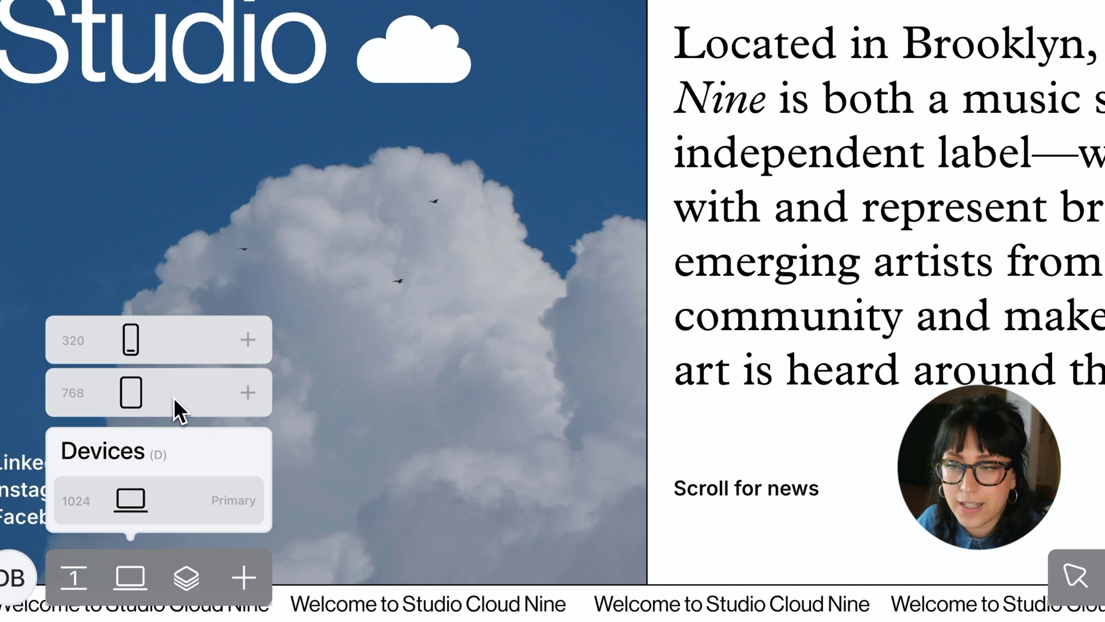
click(171, 352)
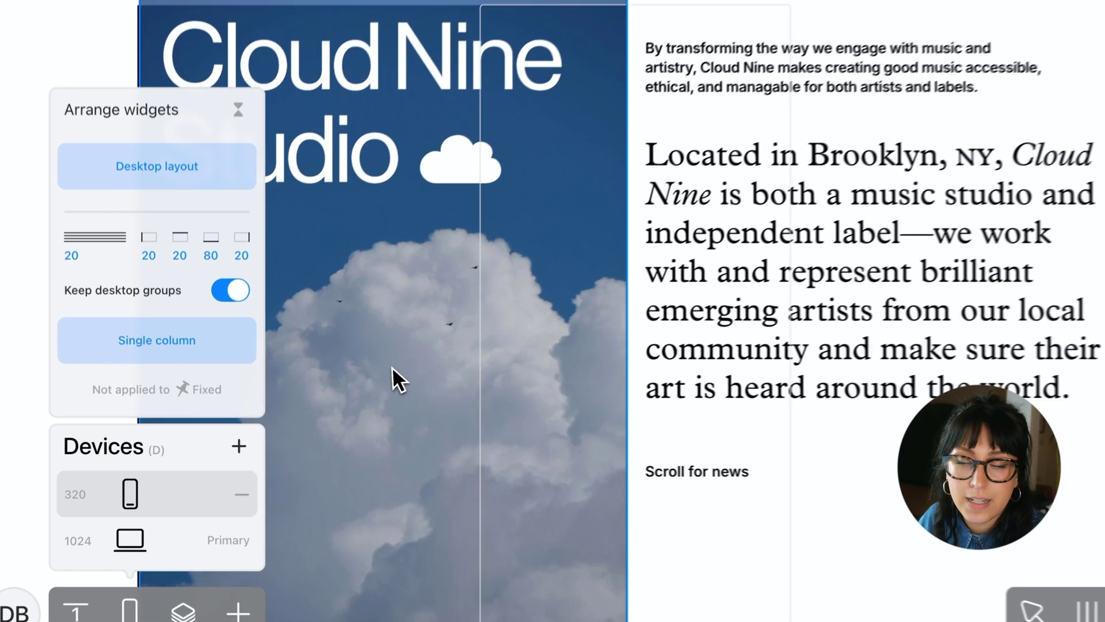
Stack the mobile widgets into a single column and enlarge the cloud image behind the heading and intro text.
click(212, 365)
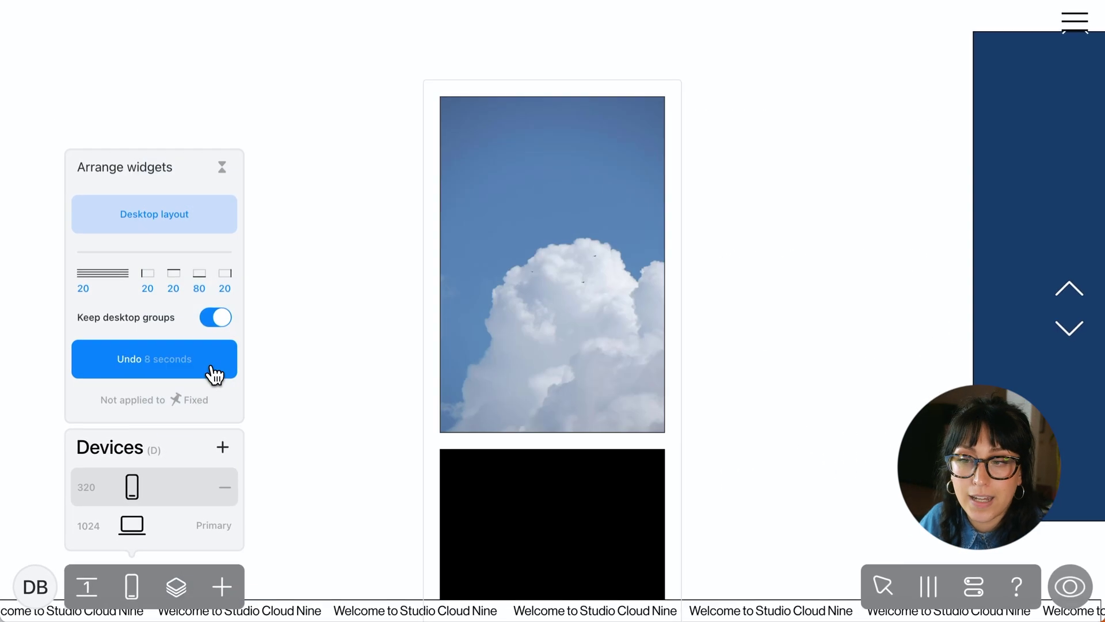
scroll(537, 357, down, 5)
scroll(538, 288, up, 5)
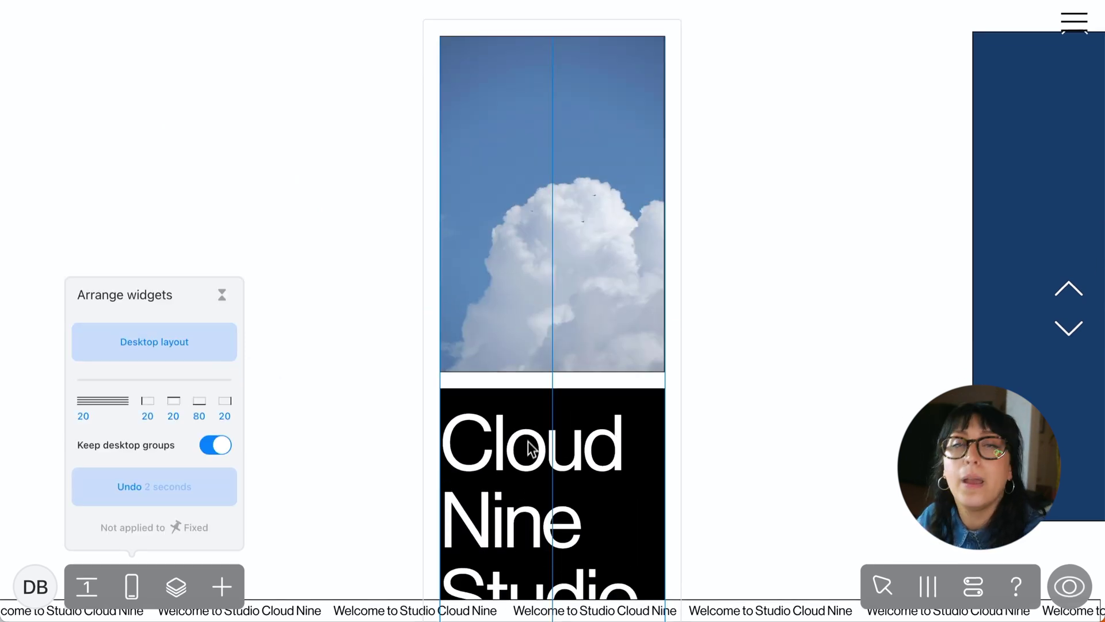
click(632, 276)
drag(665, 370, 686, 505)
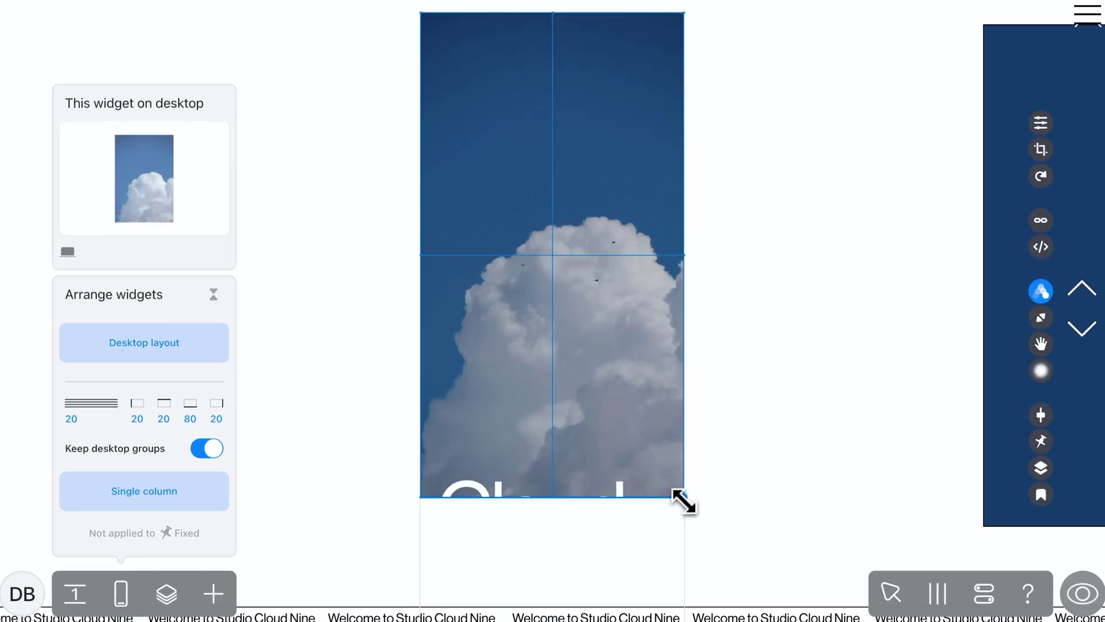
scroll(572, 473, down, 4)
scroll(572, 473, up, 3)
click(660, 358)
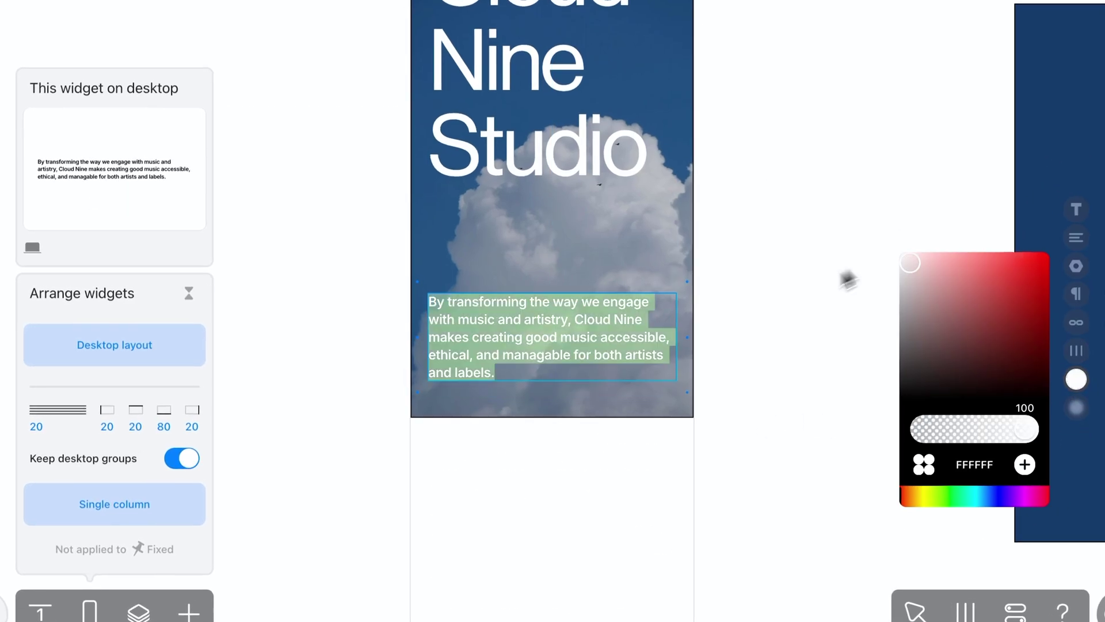
scroll(581, 268, down, 10)
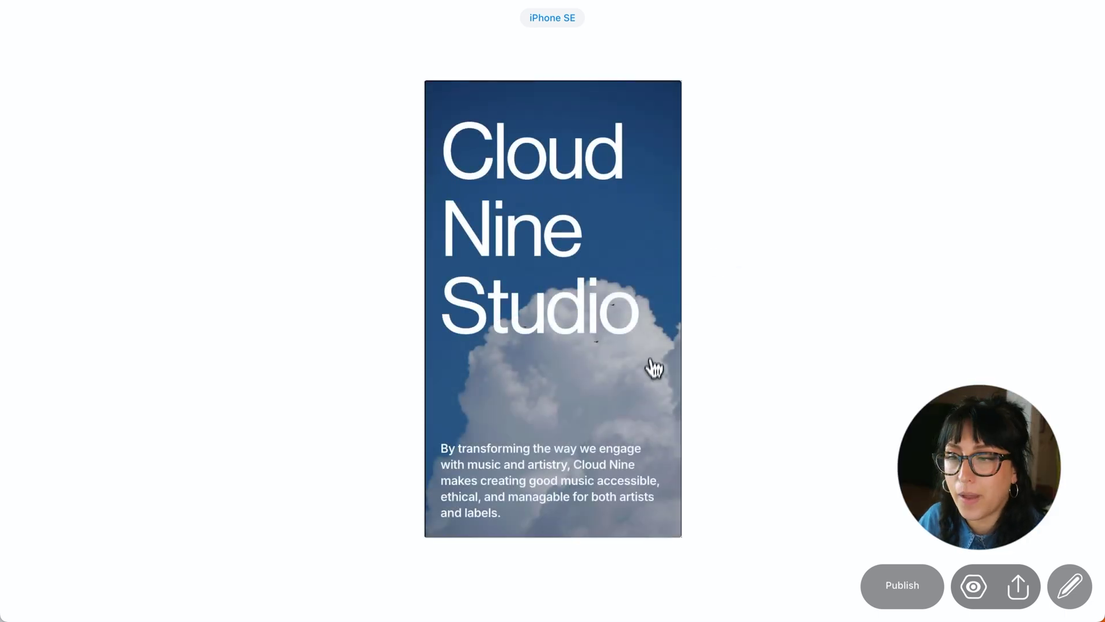
scroll(654, 370, down, 6)
scroll(654, 380, down, 5)
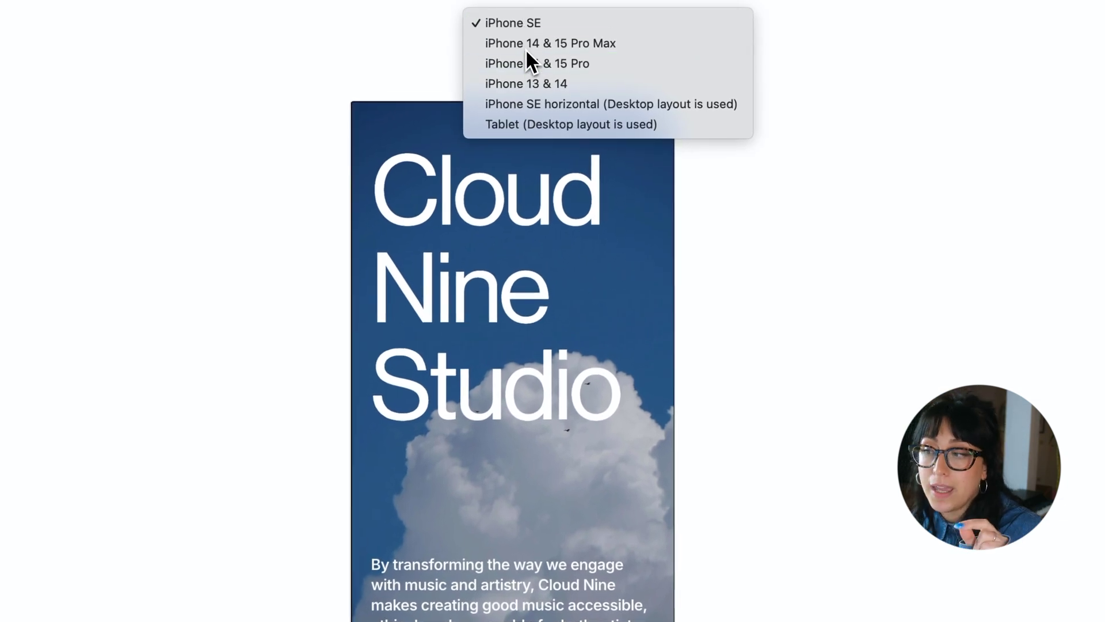
Preview the mobile layout at iPhone 14 & 15 Pro Max size.
click(526, 45)
scroll(615, 317, down, 5)
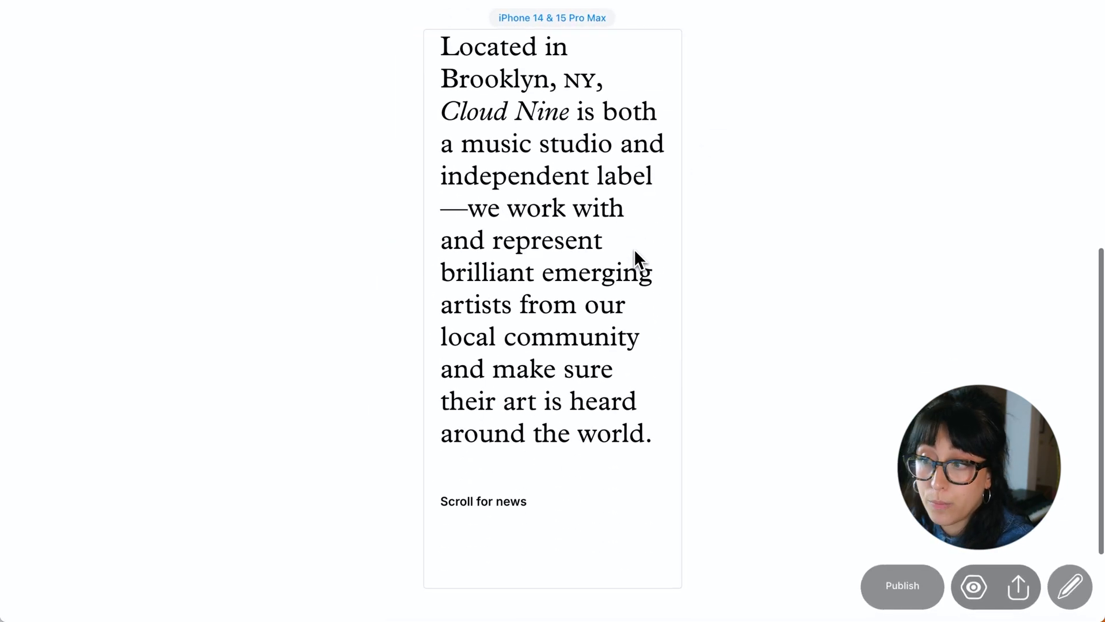
scroll(635, 252, up, 5)
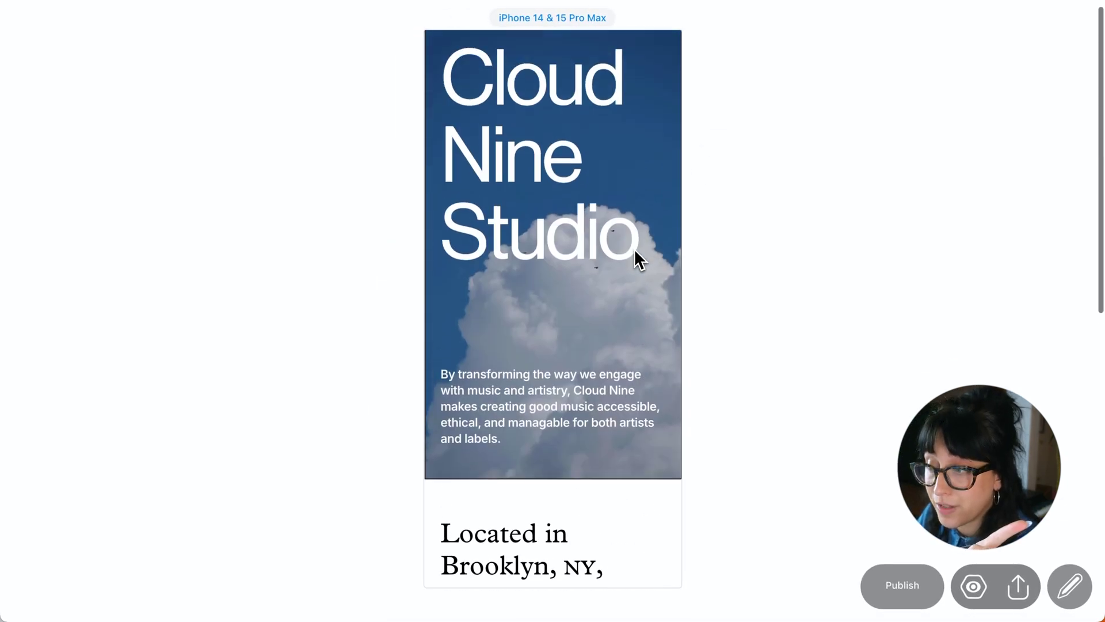
Toggle between the 1024 and 320 layouts and check the heading, cloud image, intro and Brooklyn text.
click(1074, 585)
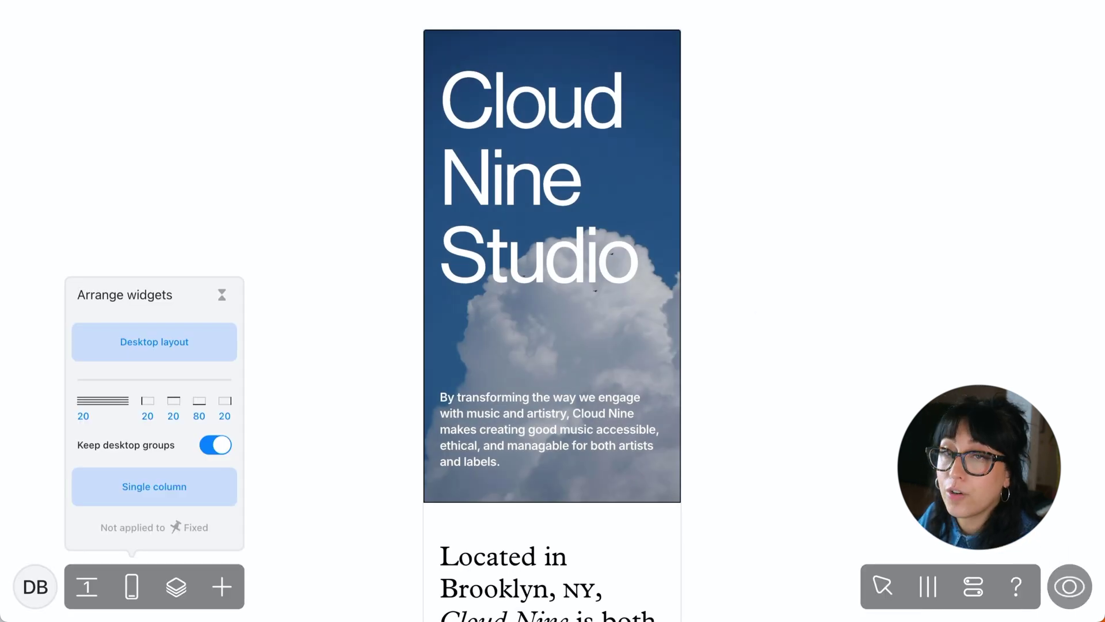
click(132, 582)
click(143, 525)
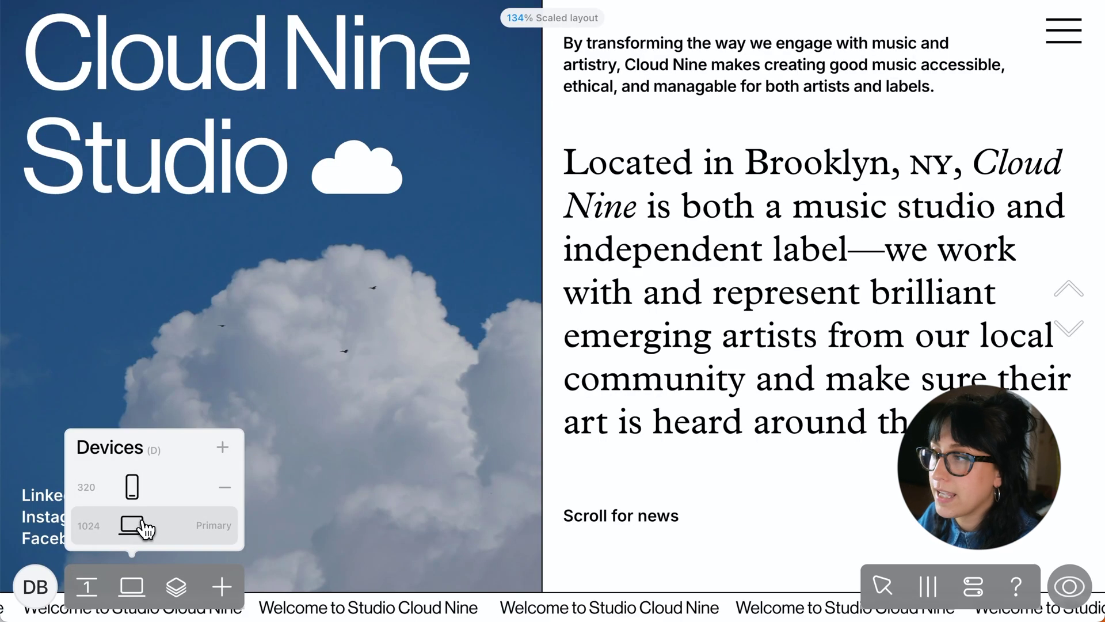
click(144, 495)
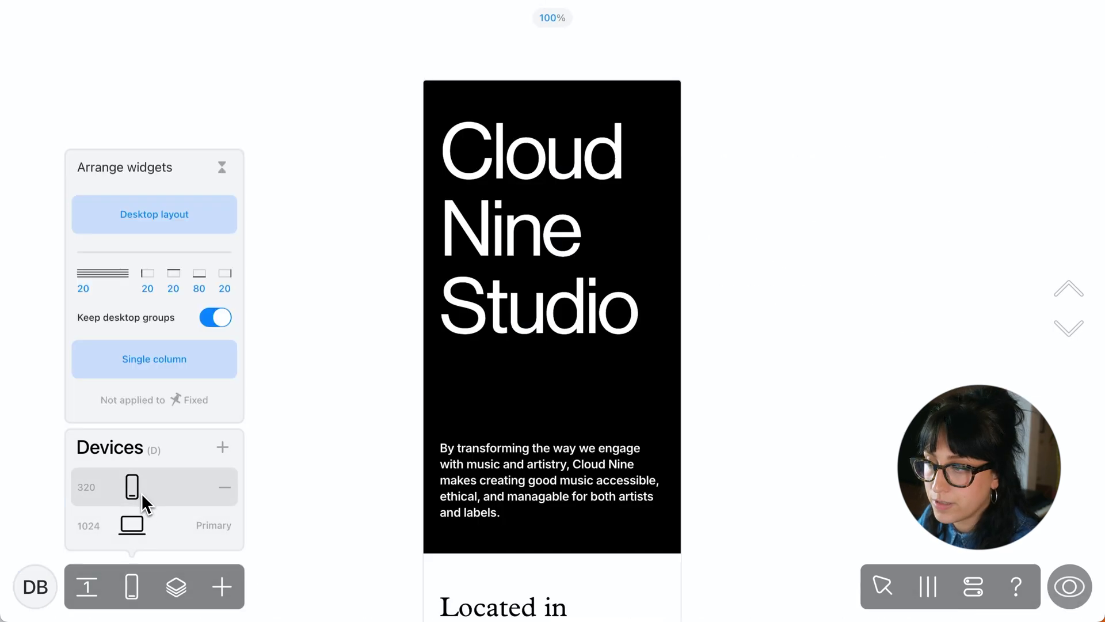
click(475, 282)
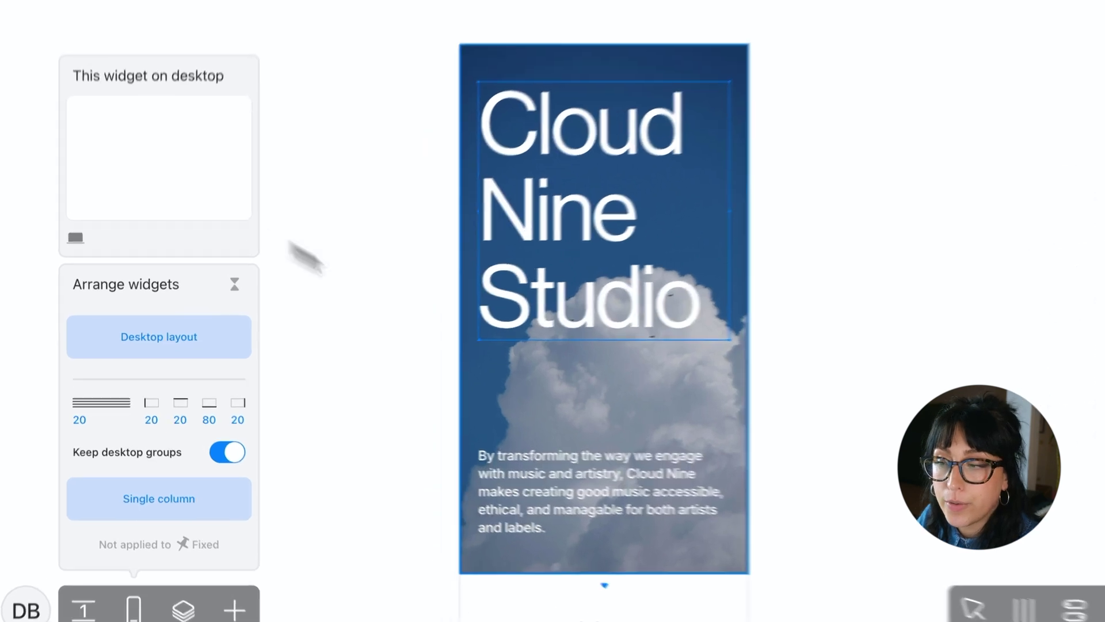
click(480, 424)
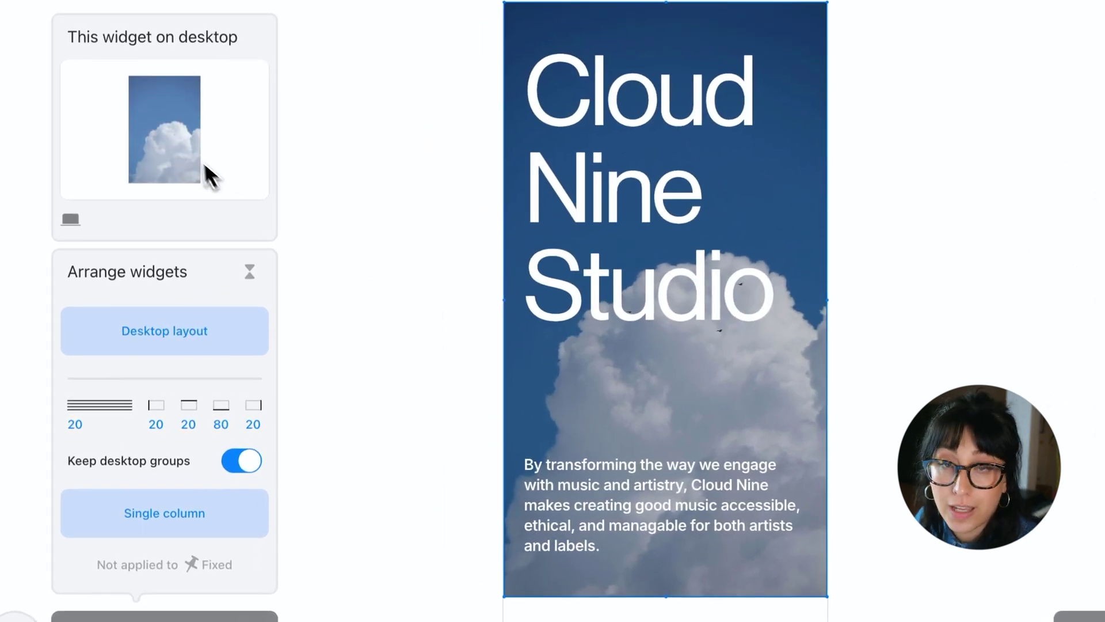
click(565, 476)
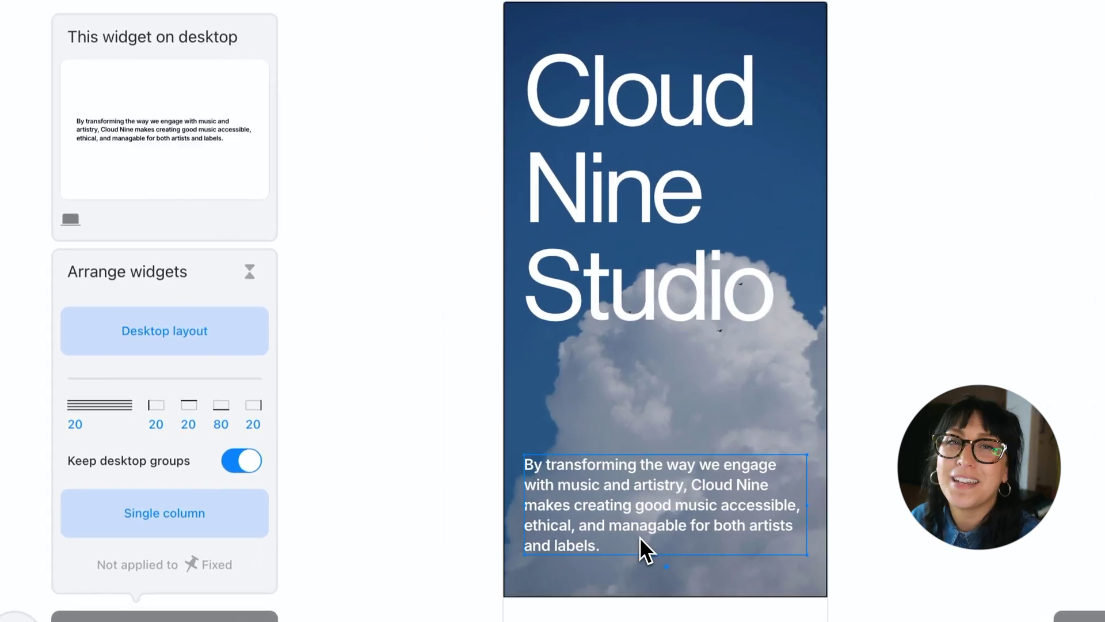
click(525, 609)
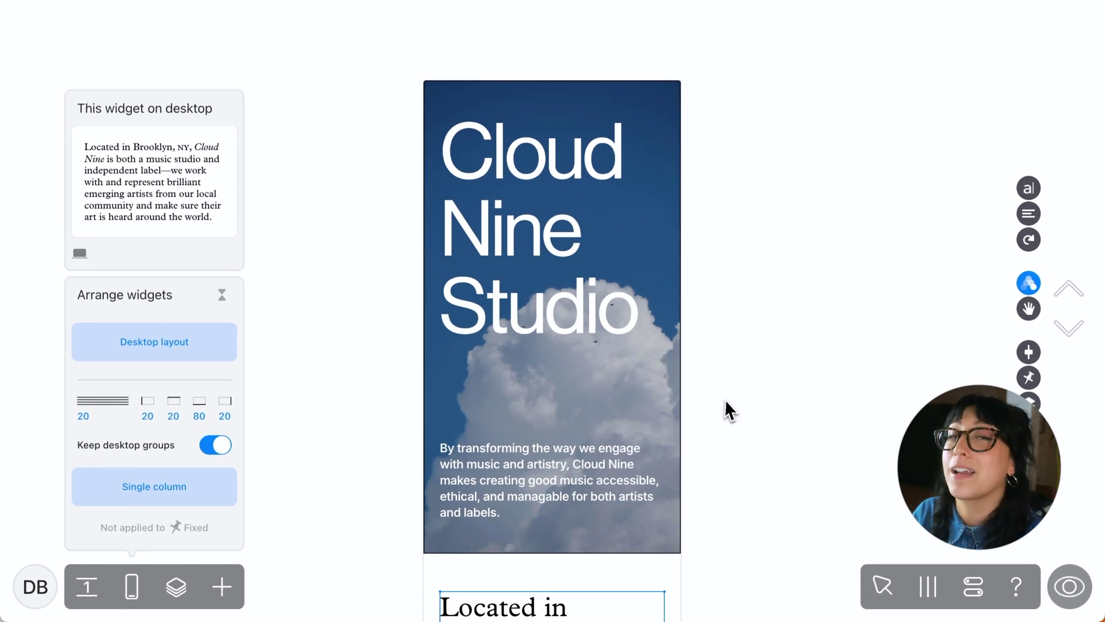
click(728, 411)
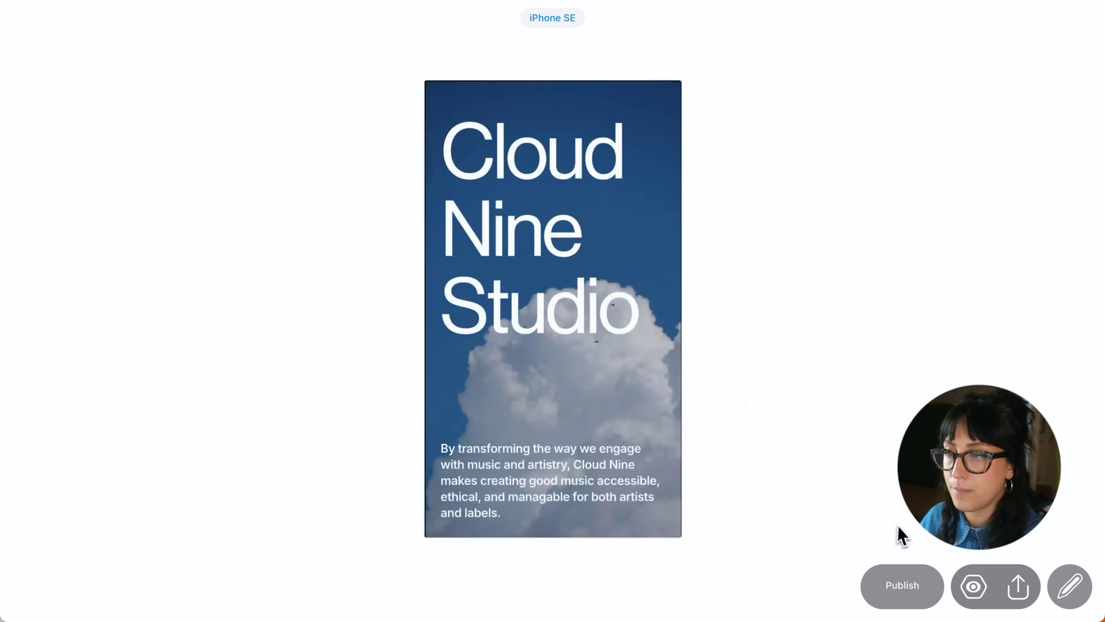
Choose Desktop in the preview settings to show the 1024 version.
click(974, 587)
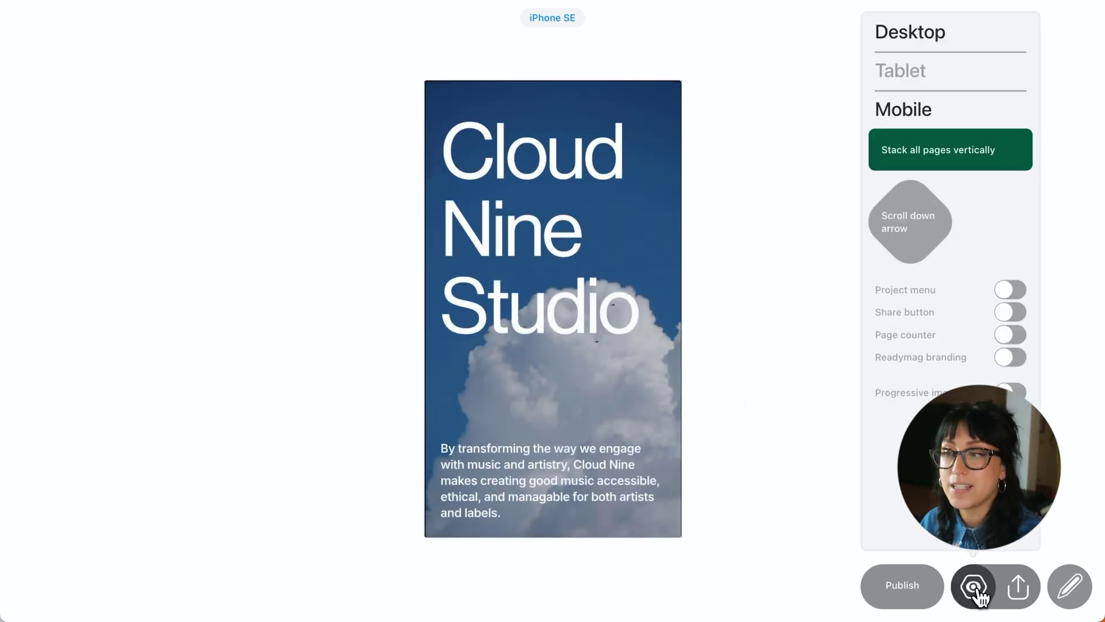
click(911, 35)
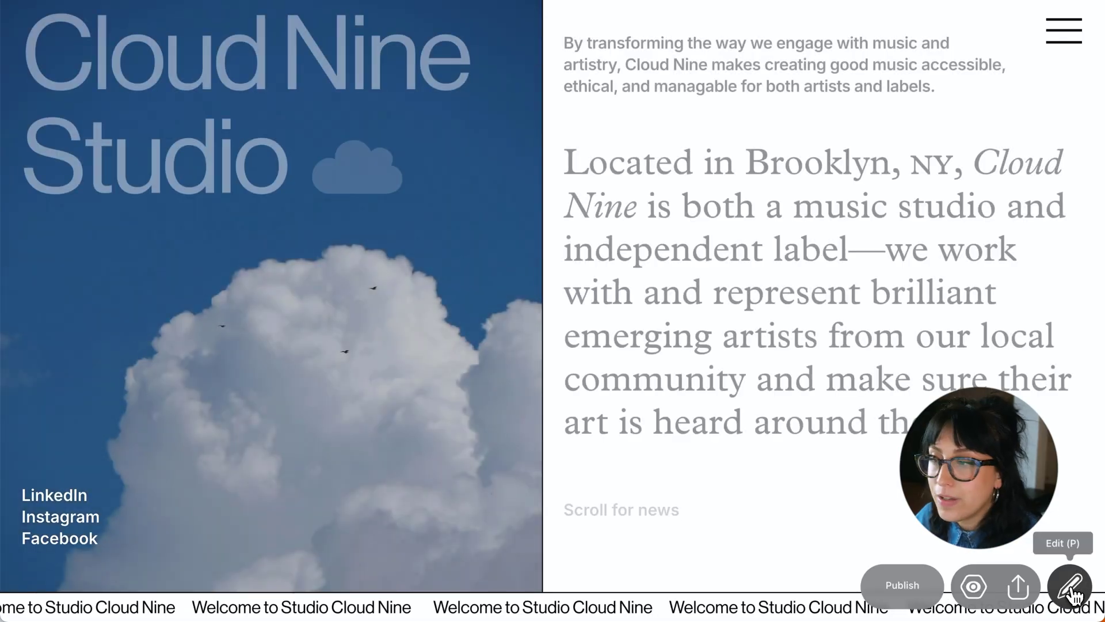
Invite the client as a collaborator with Layout unlocked access, then close the collaborators list.
click(1071, 590)
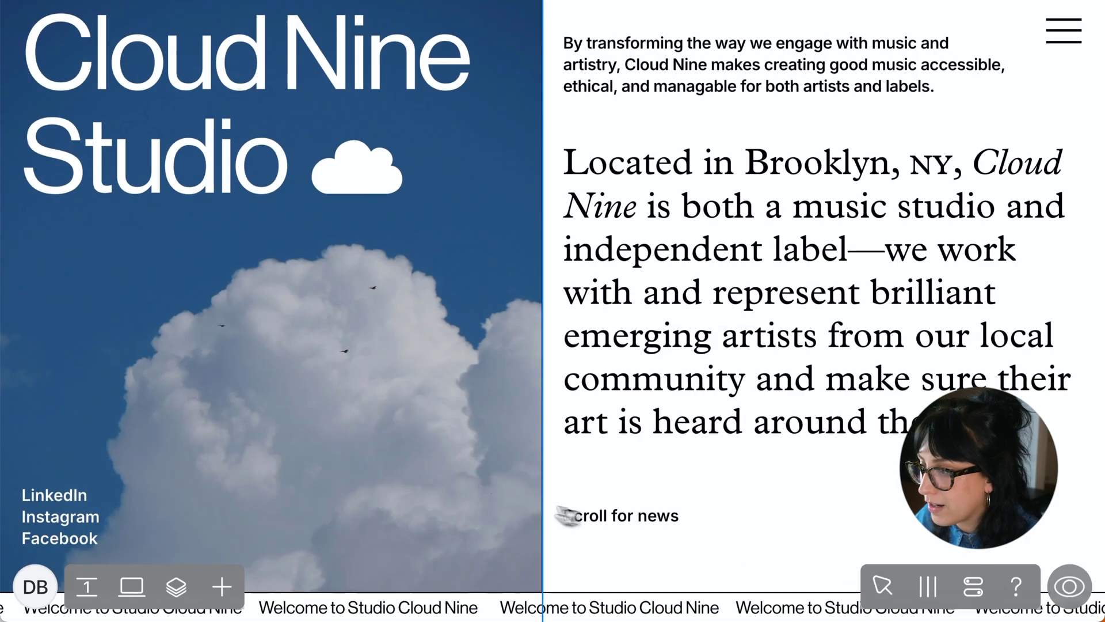
mouse_move(62, 587)
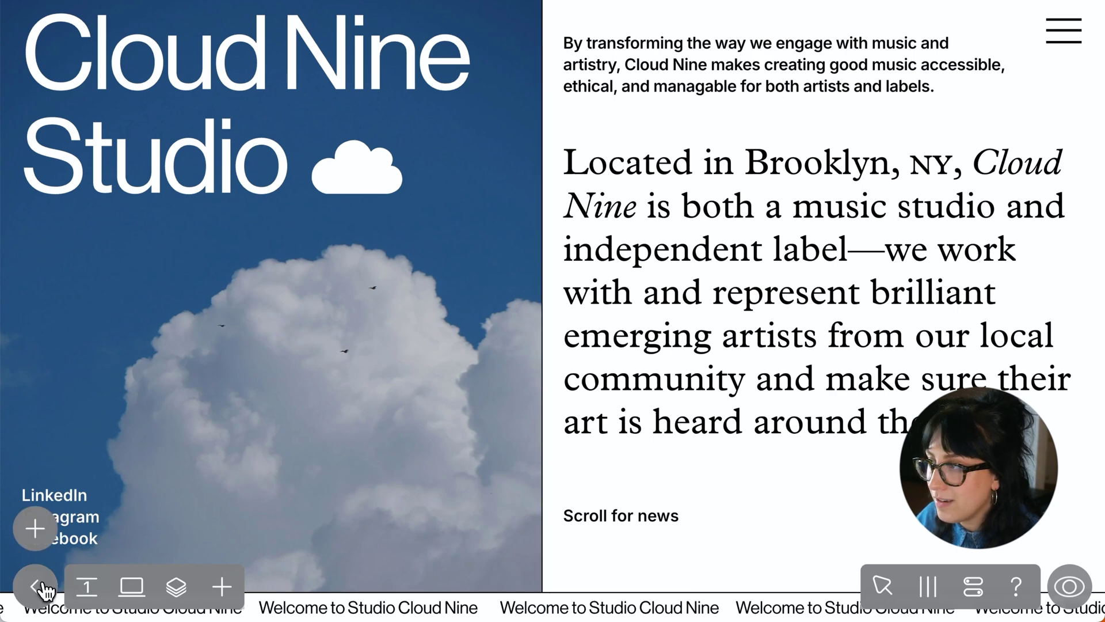
click(44, 531)
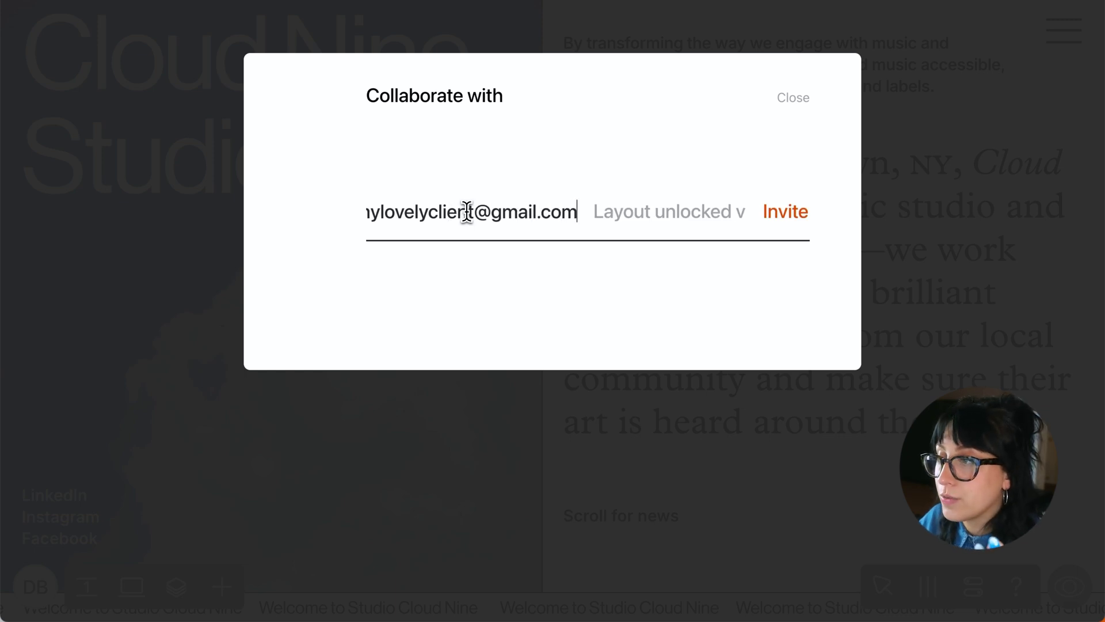
click(706, 214)
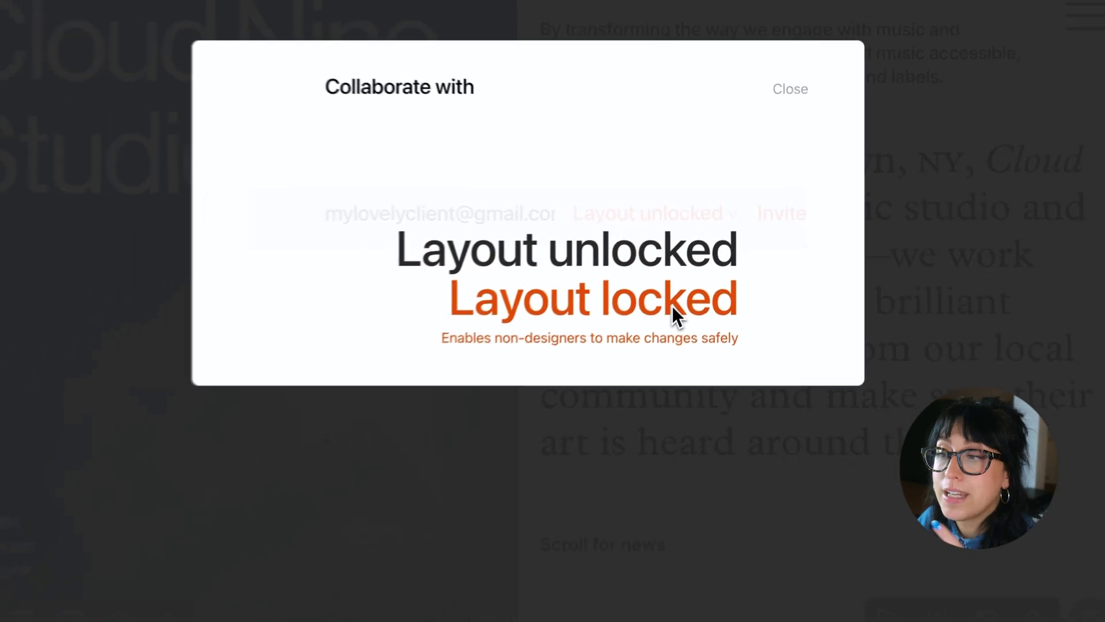
click(671, 253)
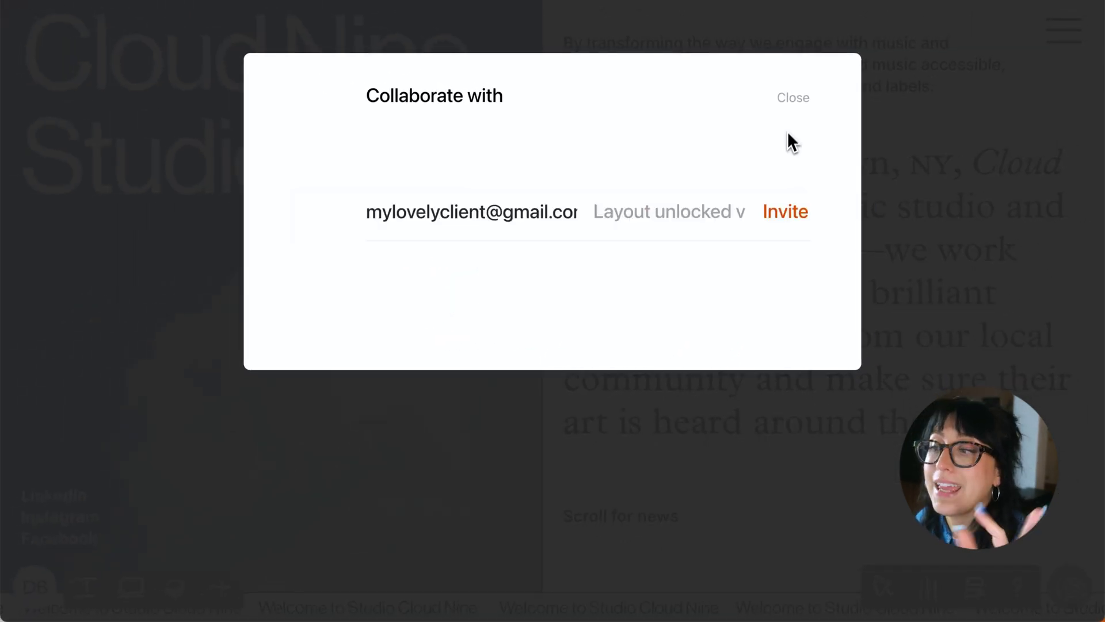
click(784, 212)
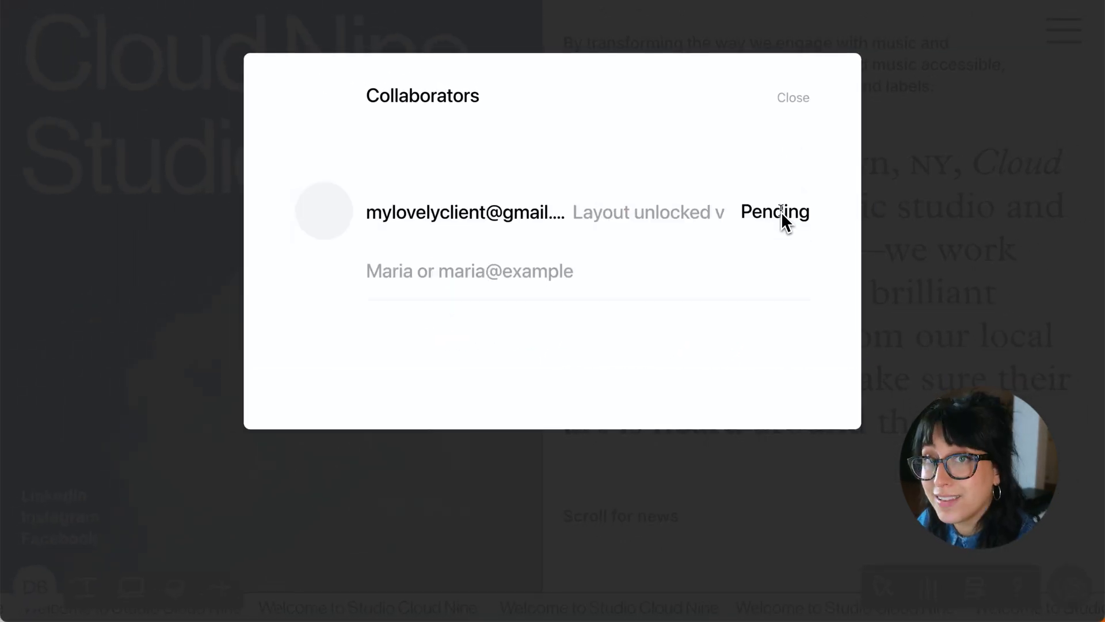
key(Escape)
mouse_move(882, 586)
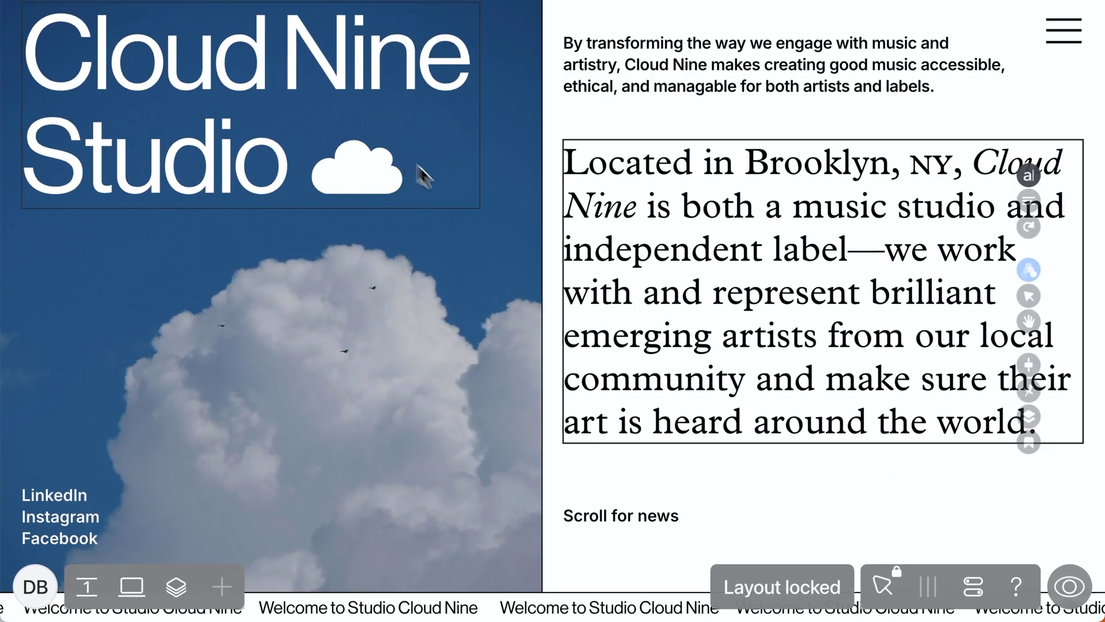
Pin the comment 'I LOVE this cloud!' to the cloud icon.
mouse_move(874, 585)
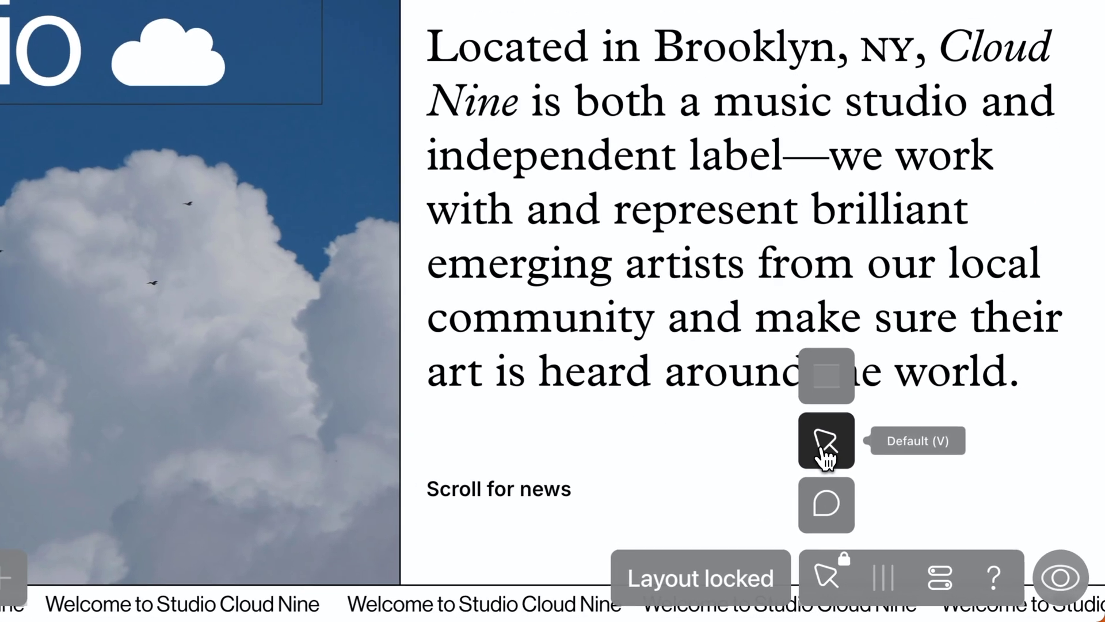
click(822, 450)
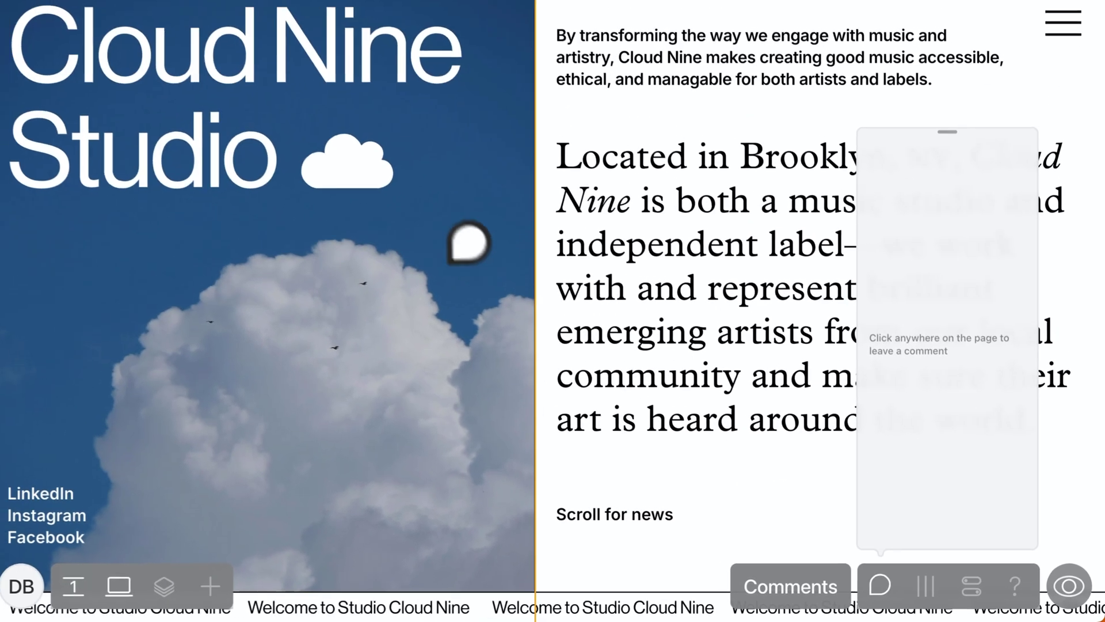
click(396, 157)
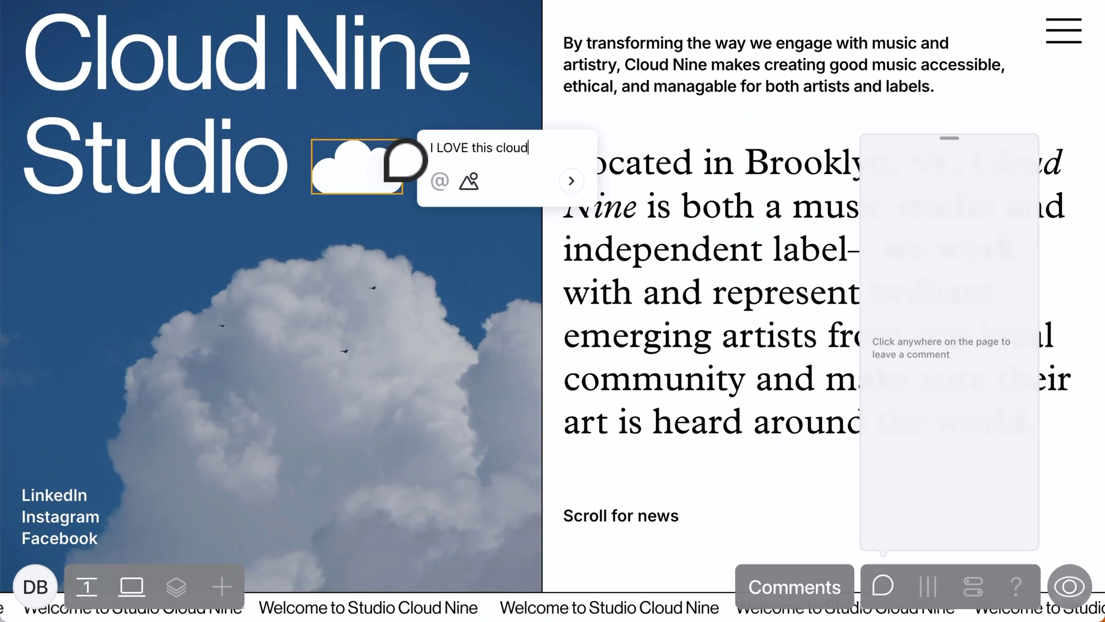
text(I LOVE this cloud!)
click(571, 181)
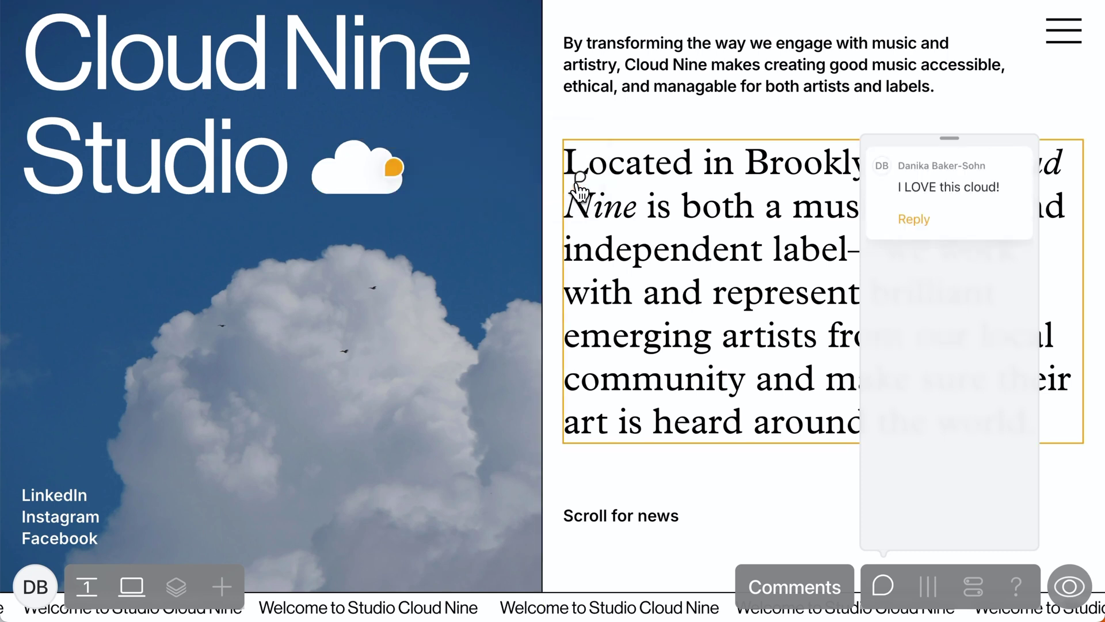
Reply 'thanks!!' to the cloud comment and turn commenting off.
click(927, 224)
text(thanks!!)
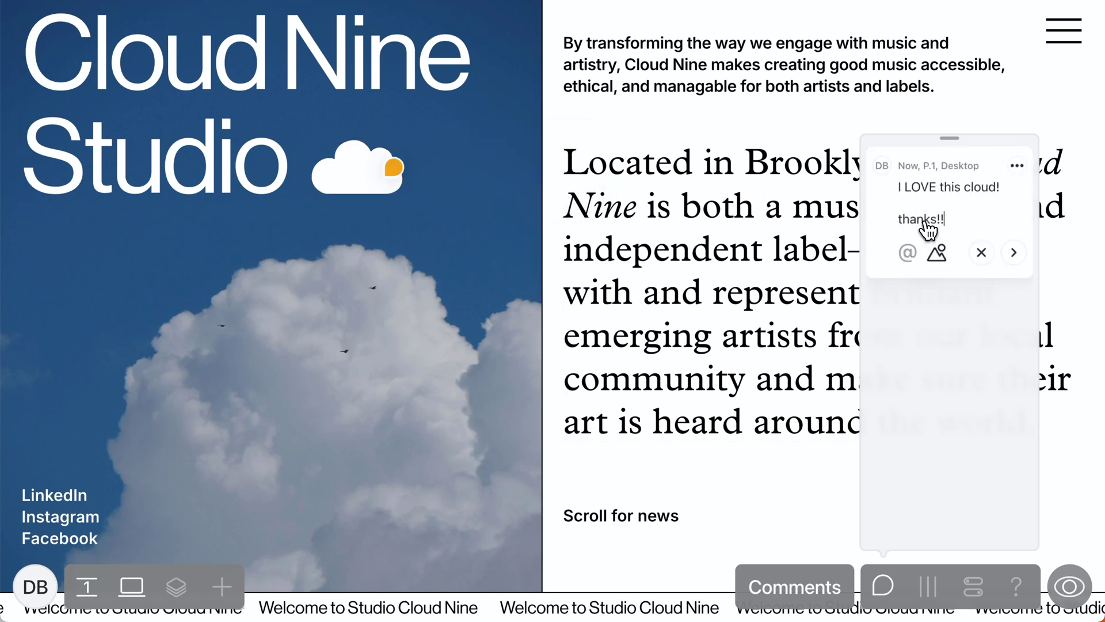
key(Return)
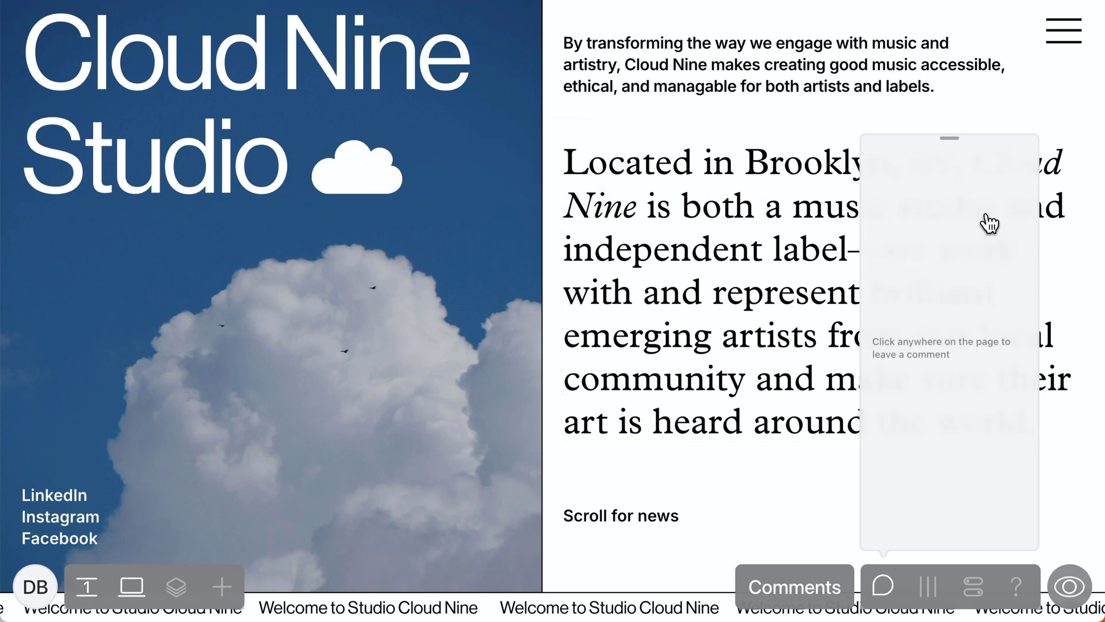
click(806, 586)
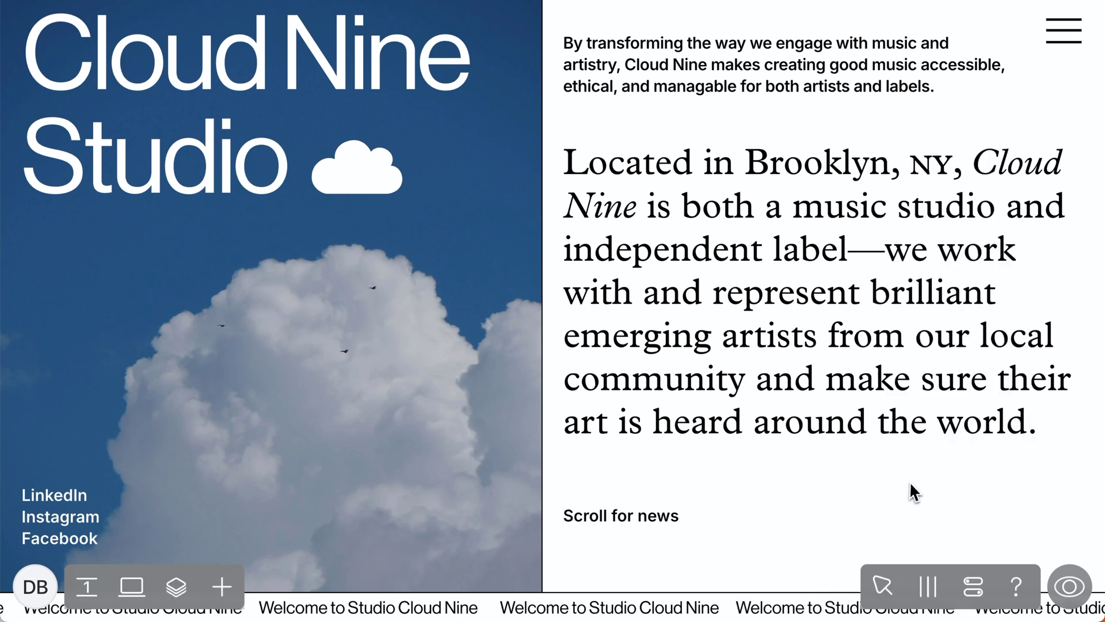
Title the project 'Cloud Nine Studio' and connect the free cloudninestudio.xyz domain with indexing on.
click(974, 587)
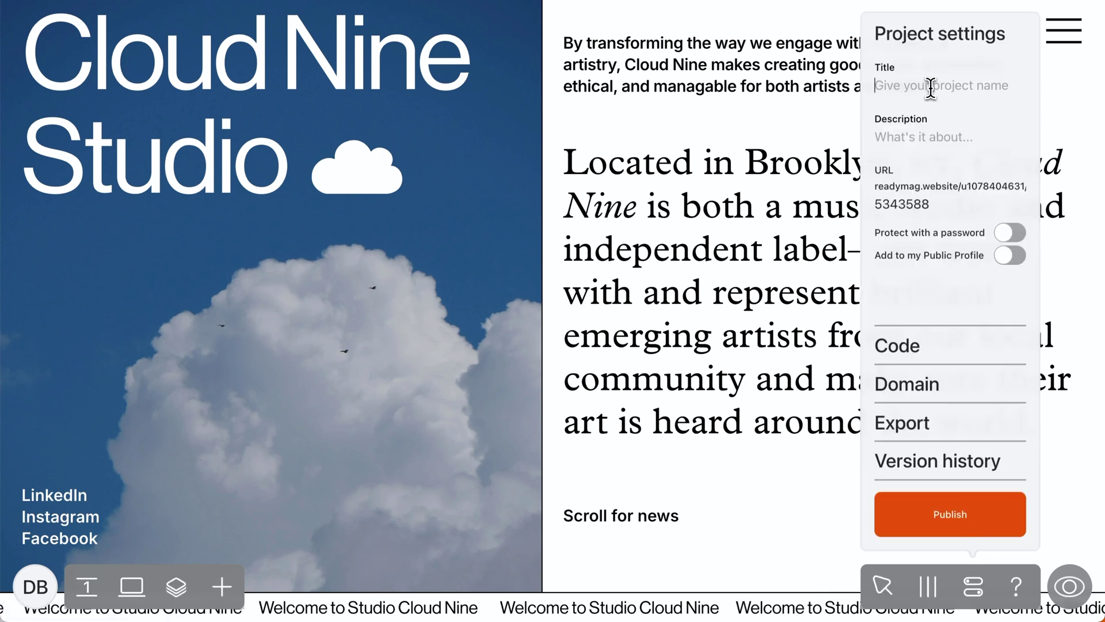
text(Clo)
text(ud Nine Studio)
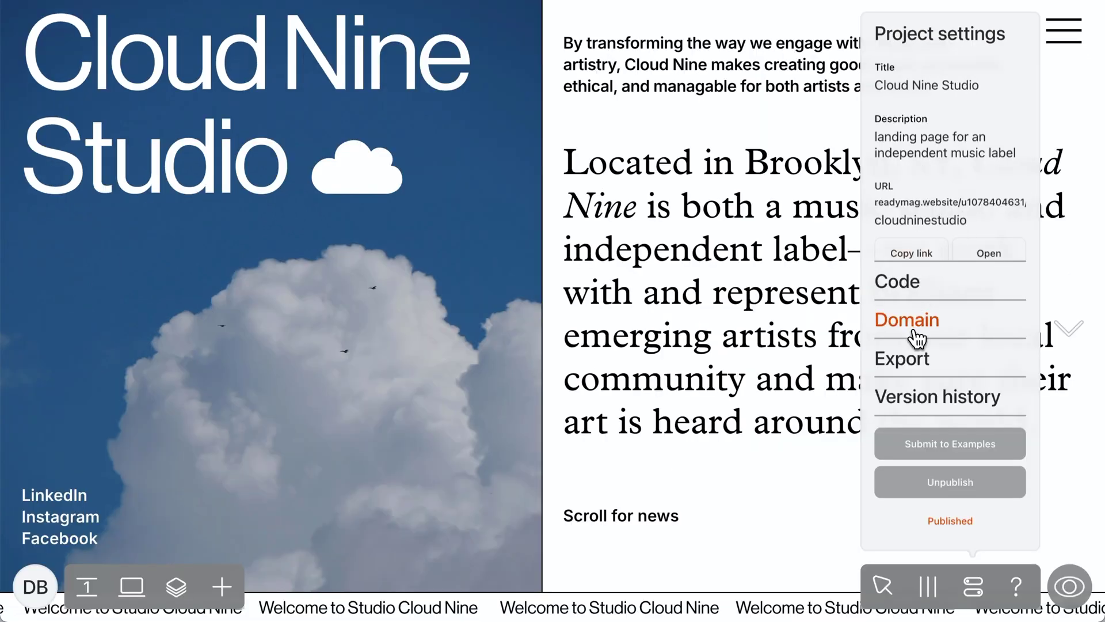
click(915, 332)
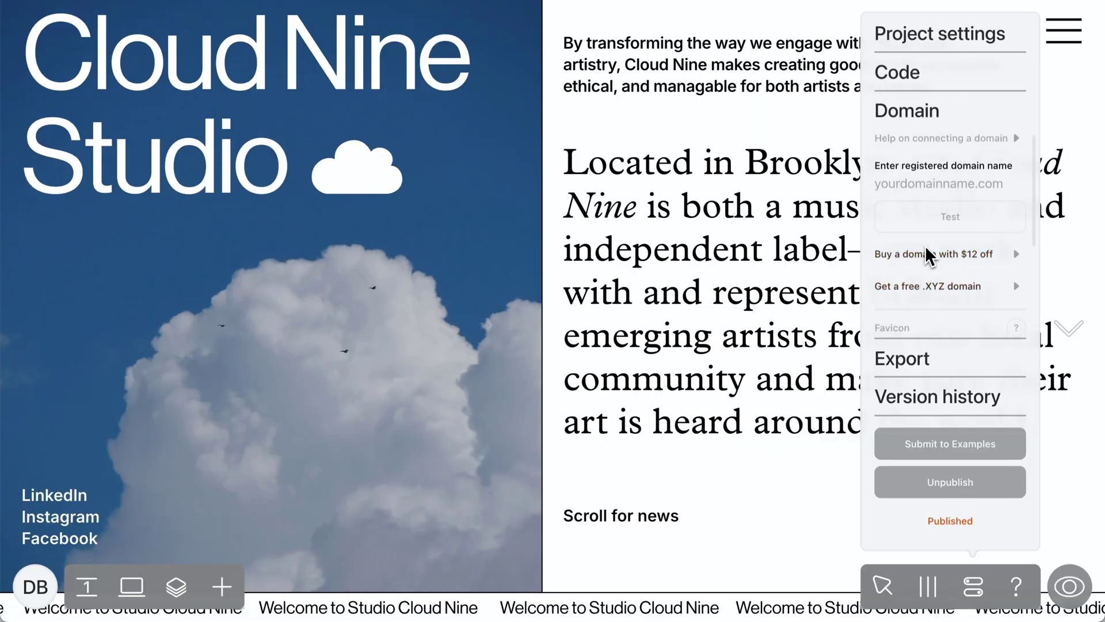
scroll(933, 244, down, 3)
scroll(942, 243, up, 3)
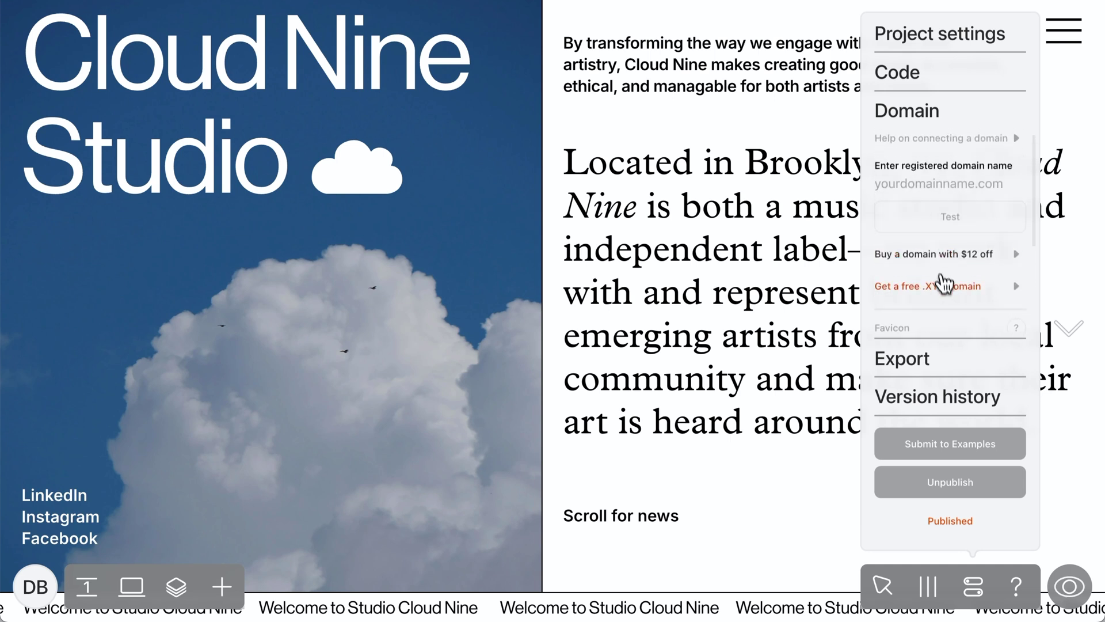
click(944, 286)
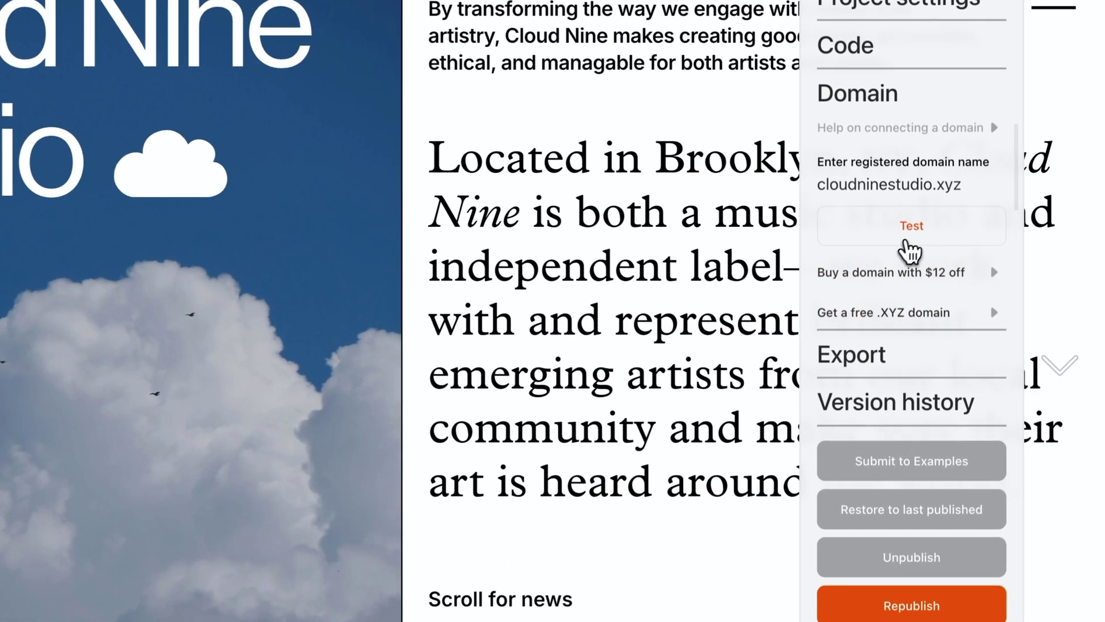
click(907, 241)
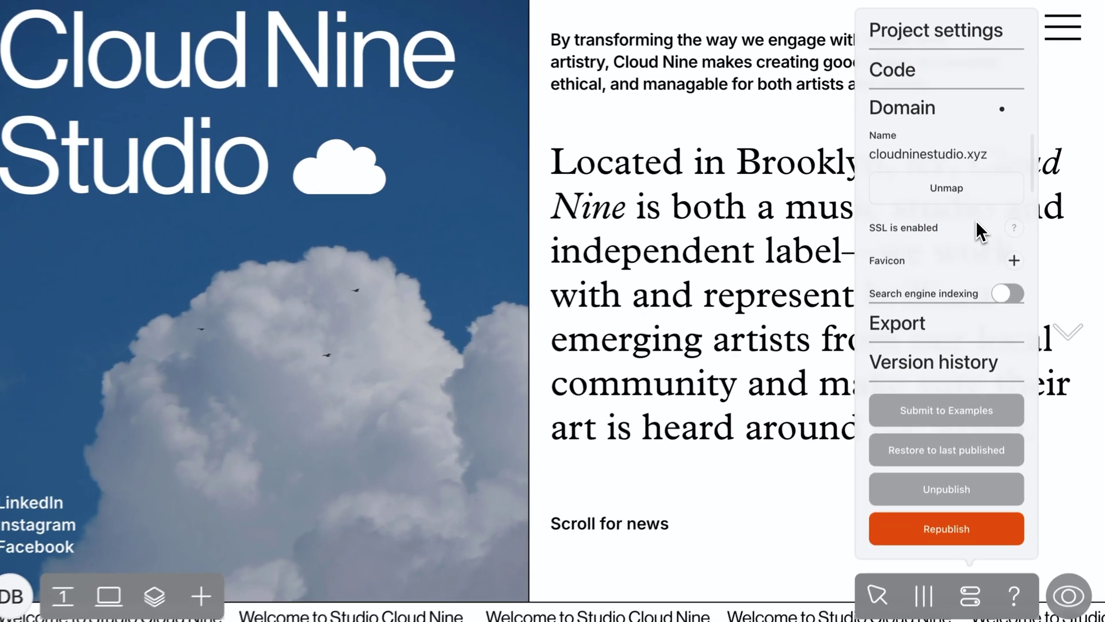
scroll(947, 265, down, 3)
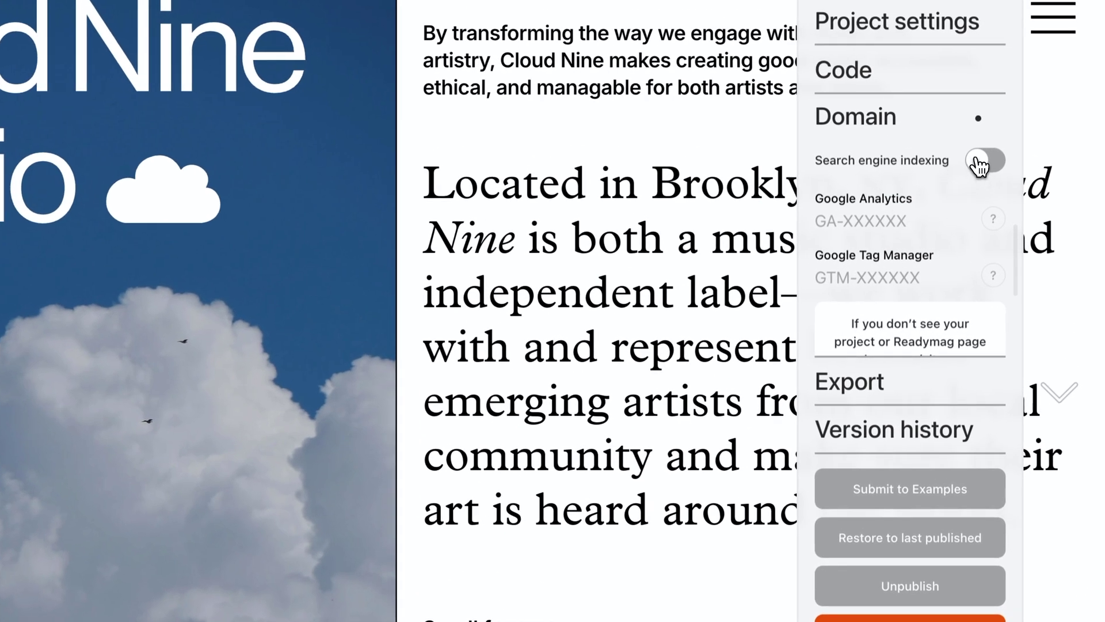
scroll(921, 276, up, 2)
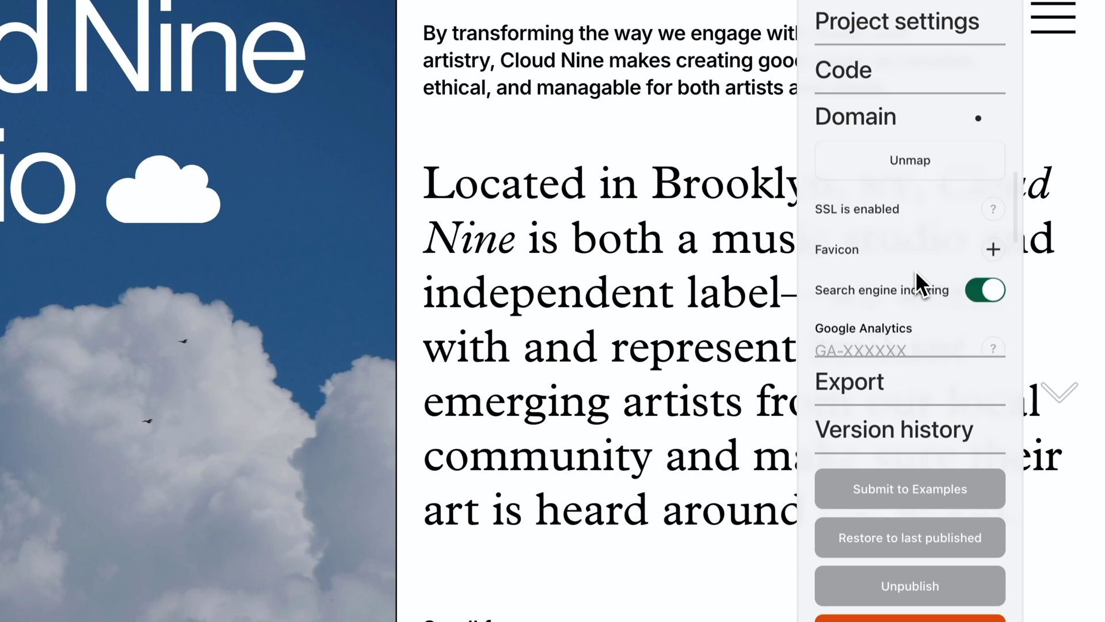
Upload FAVICON.png as the site's favicon and close Project settings.
click(993, 250)
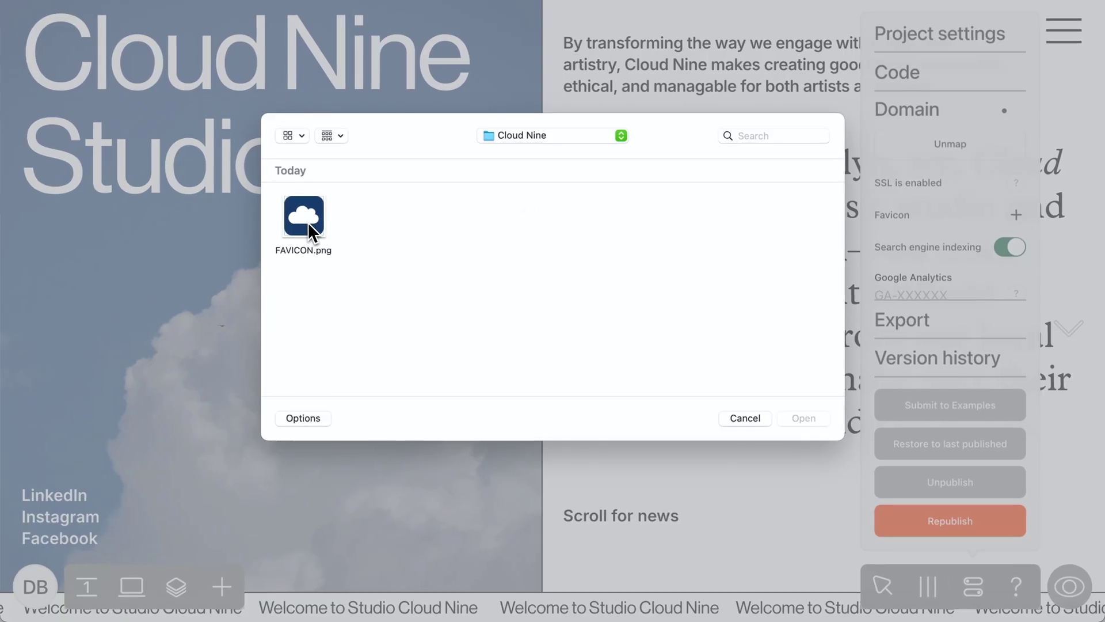
click(307, 222)
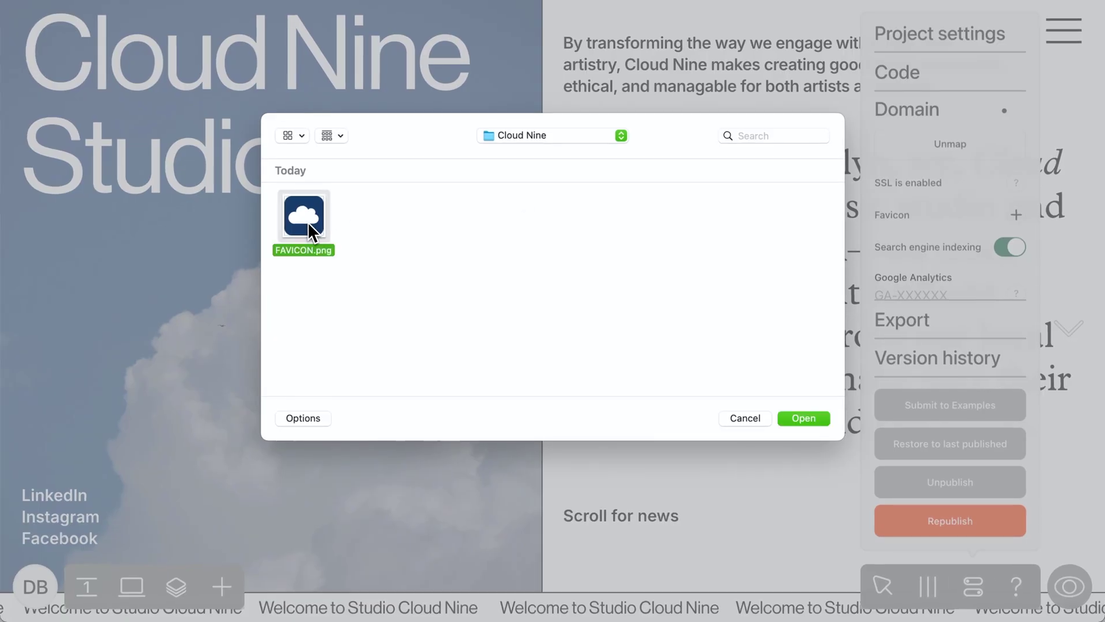
click(796, 420)
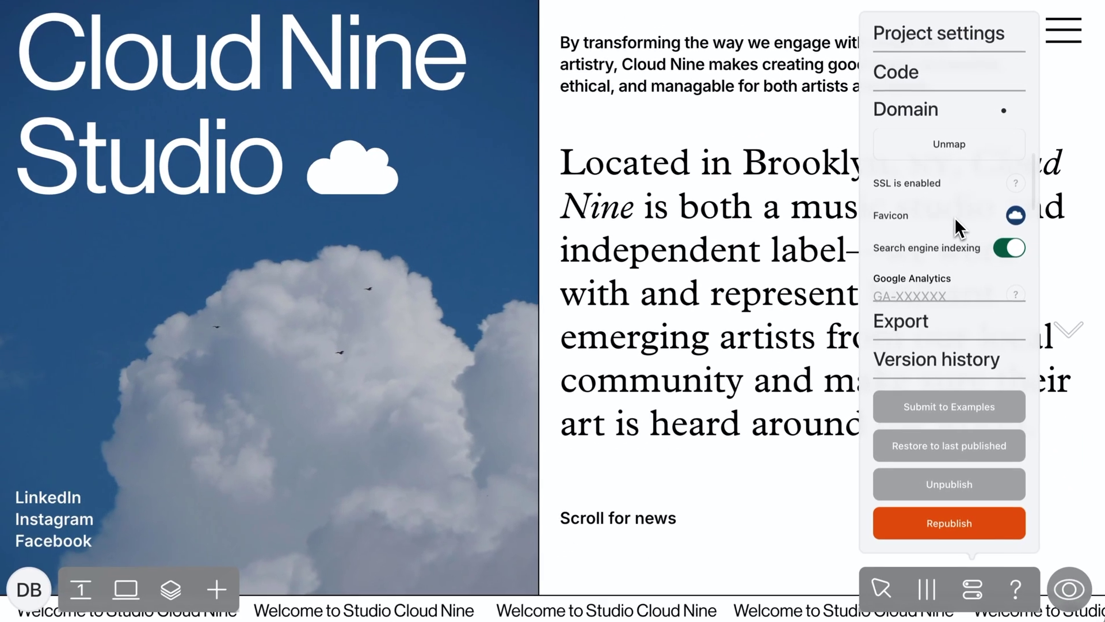
click(440, 551)
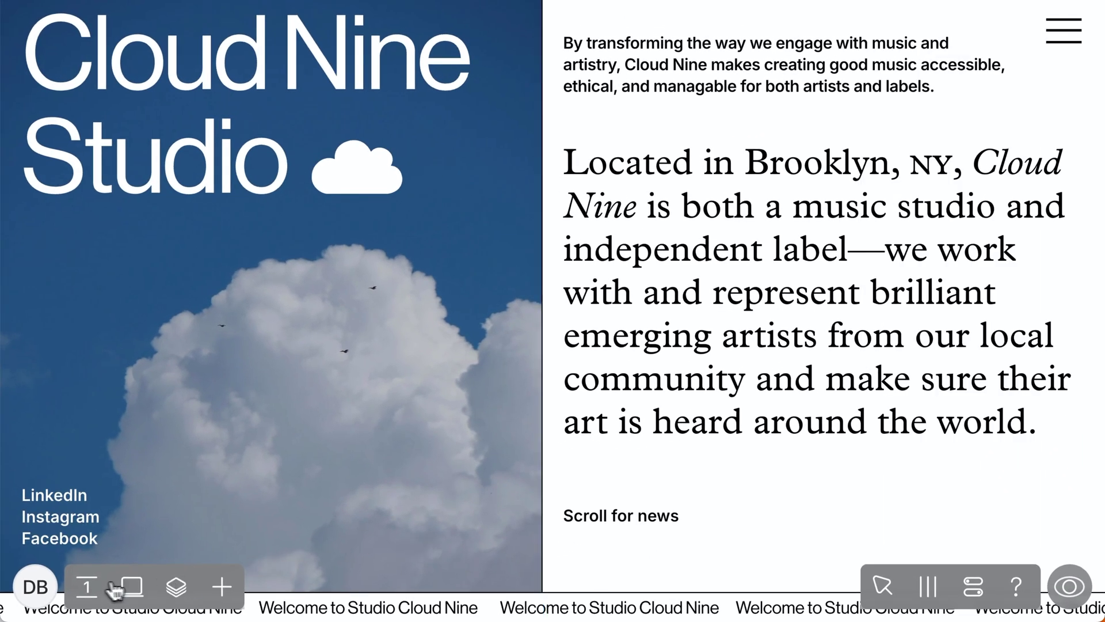
Change the page's URL slug to 'welcome' in Page Settings.
click(87, 588)
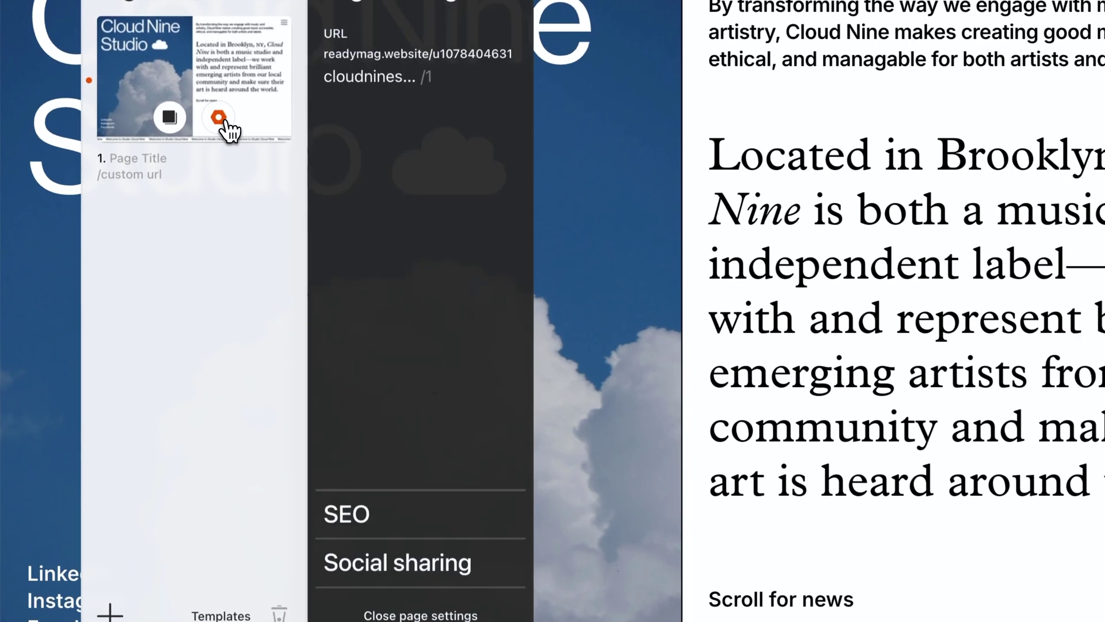
click(432, 78)
text(welcome)
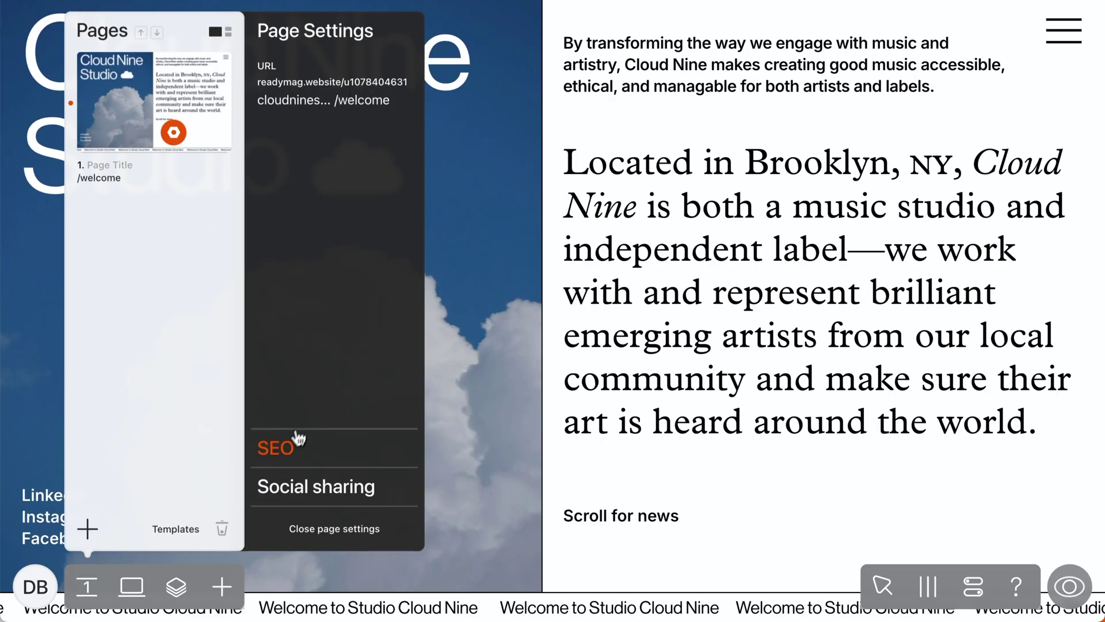
Review the SEO and Social sharing sections, close page settings, and switch to preview.
click(276, 448)
click(322, 487)
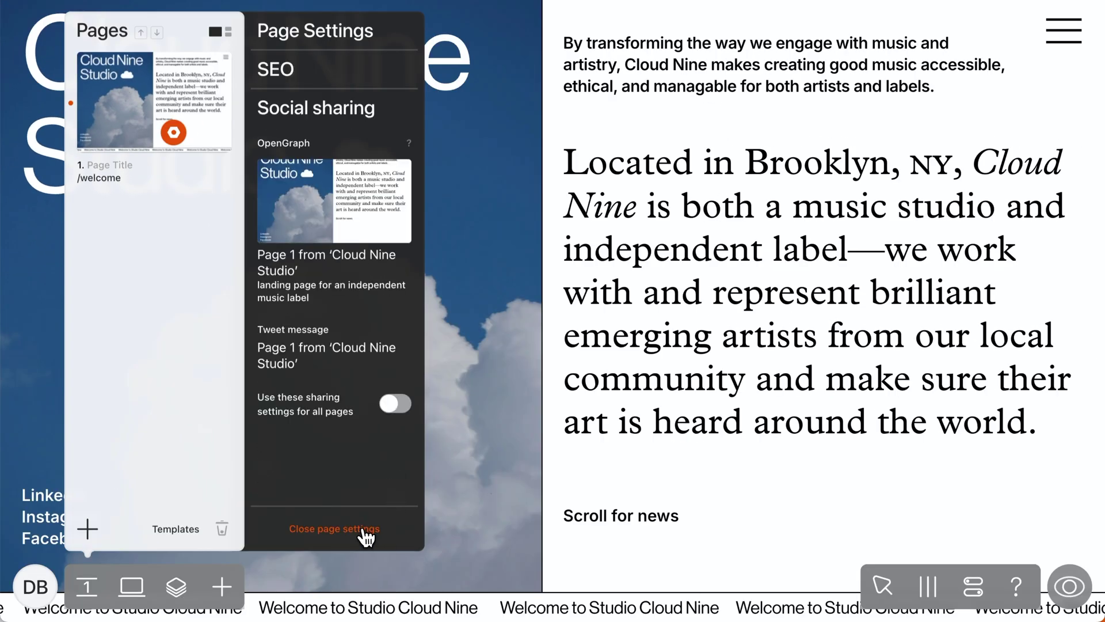
click(366, 537)
click(1082, 588)
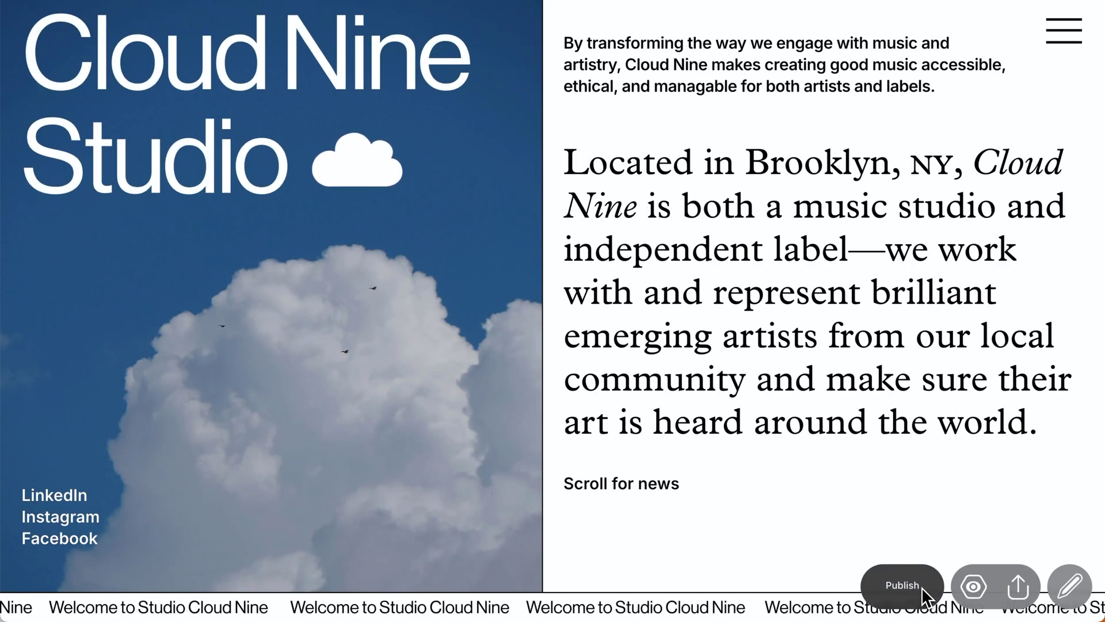
Publish from preview, then open the hamburger menu showing Studio, Press and News.
click(921, 586)
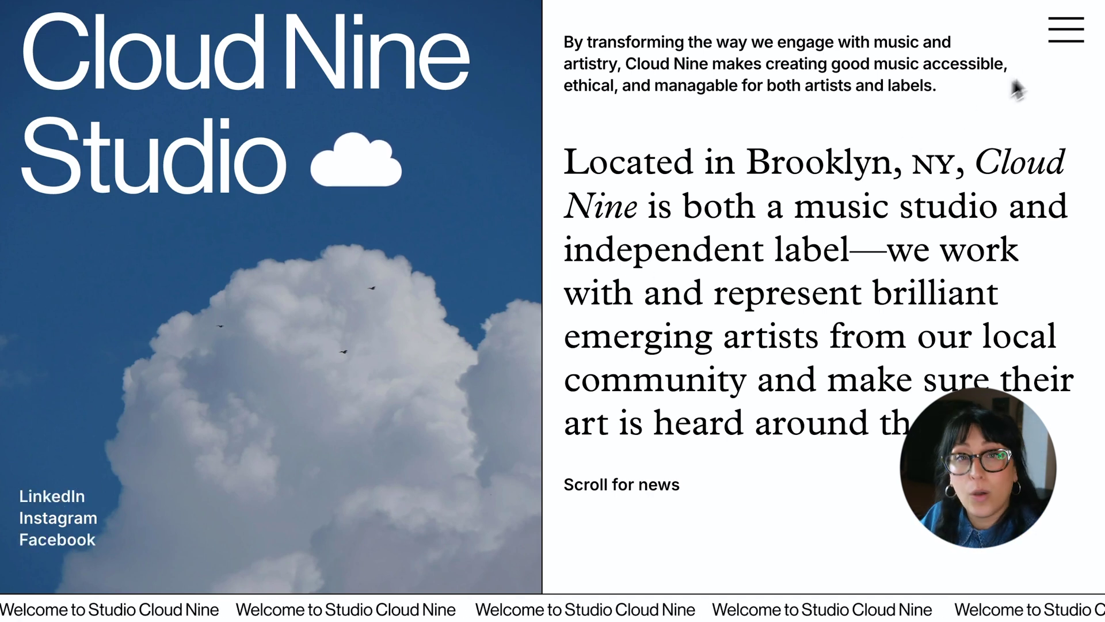
click(1066, 36)
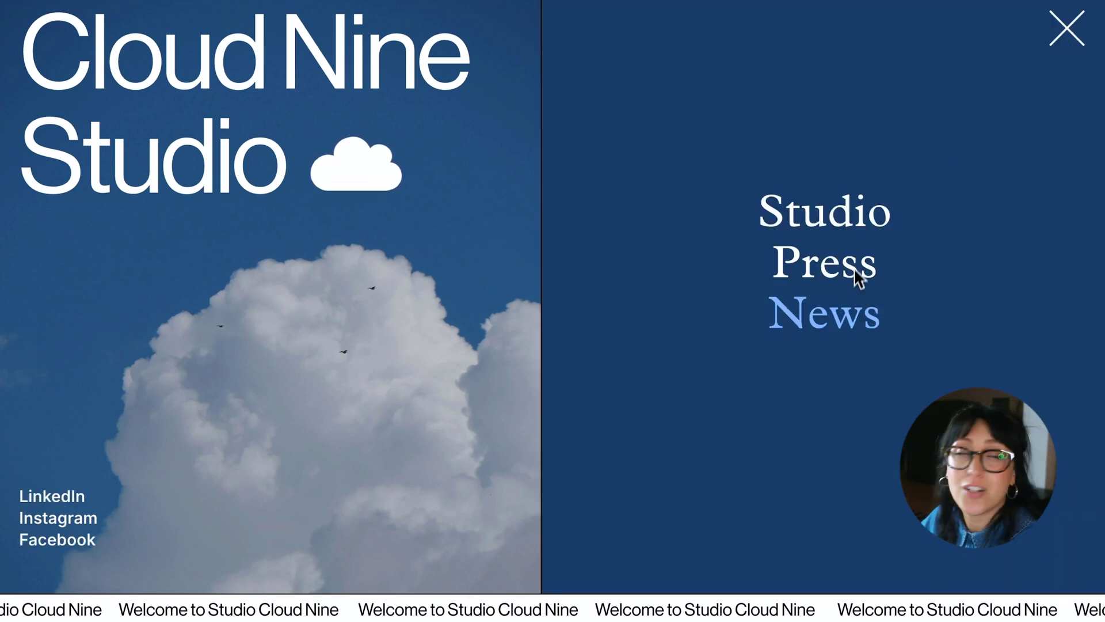